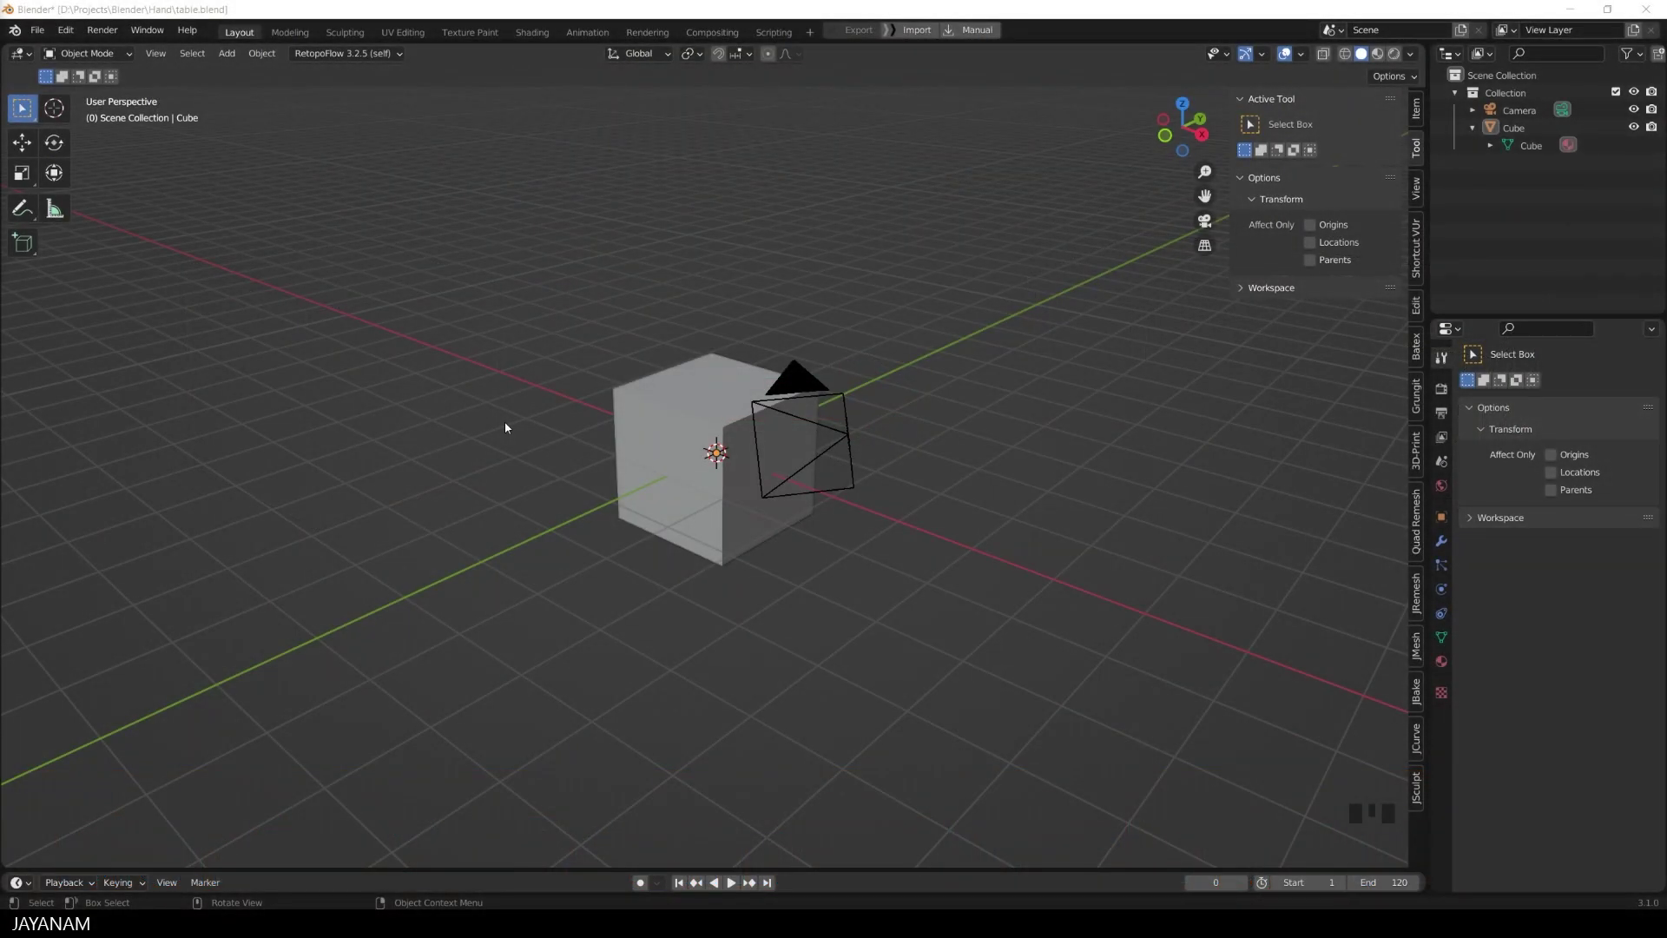
Step: Select the default cube in the table.blend scene
left_click(717, 407)
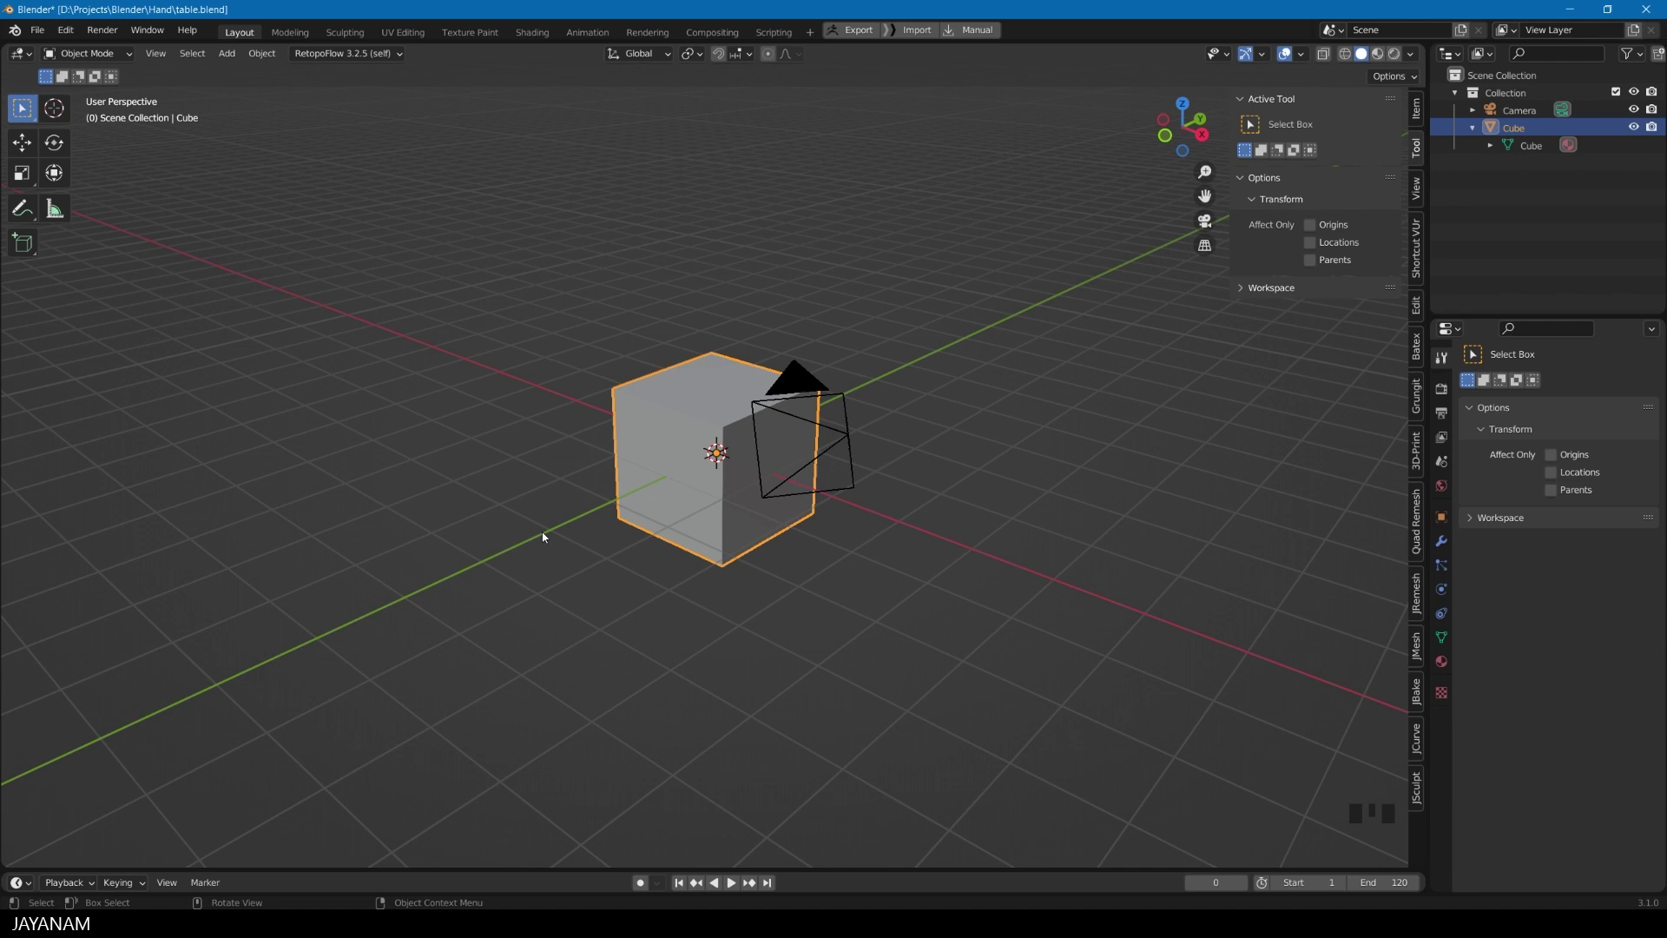
Step: Delete the camera and reselect the cube
left_click(807, 388)
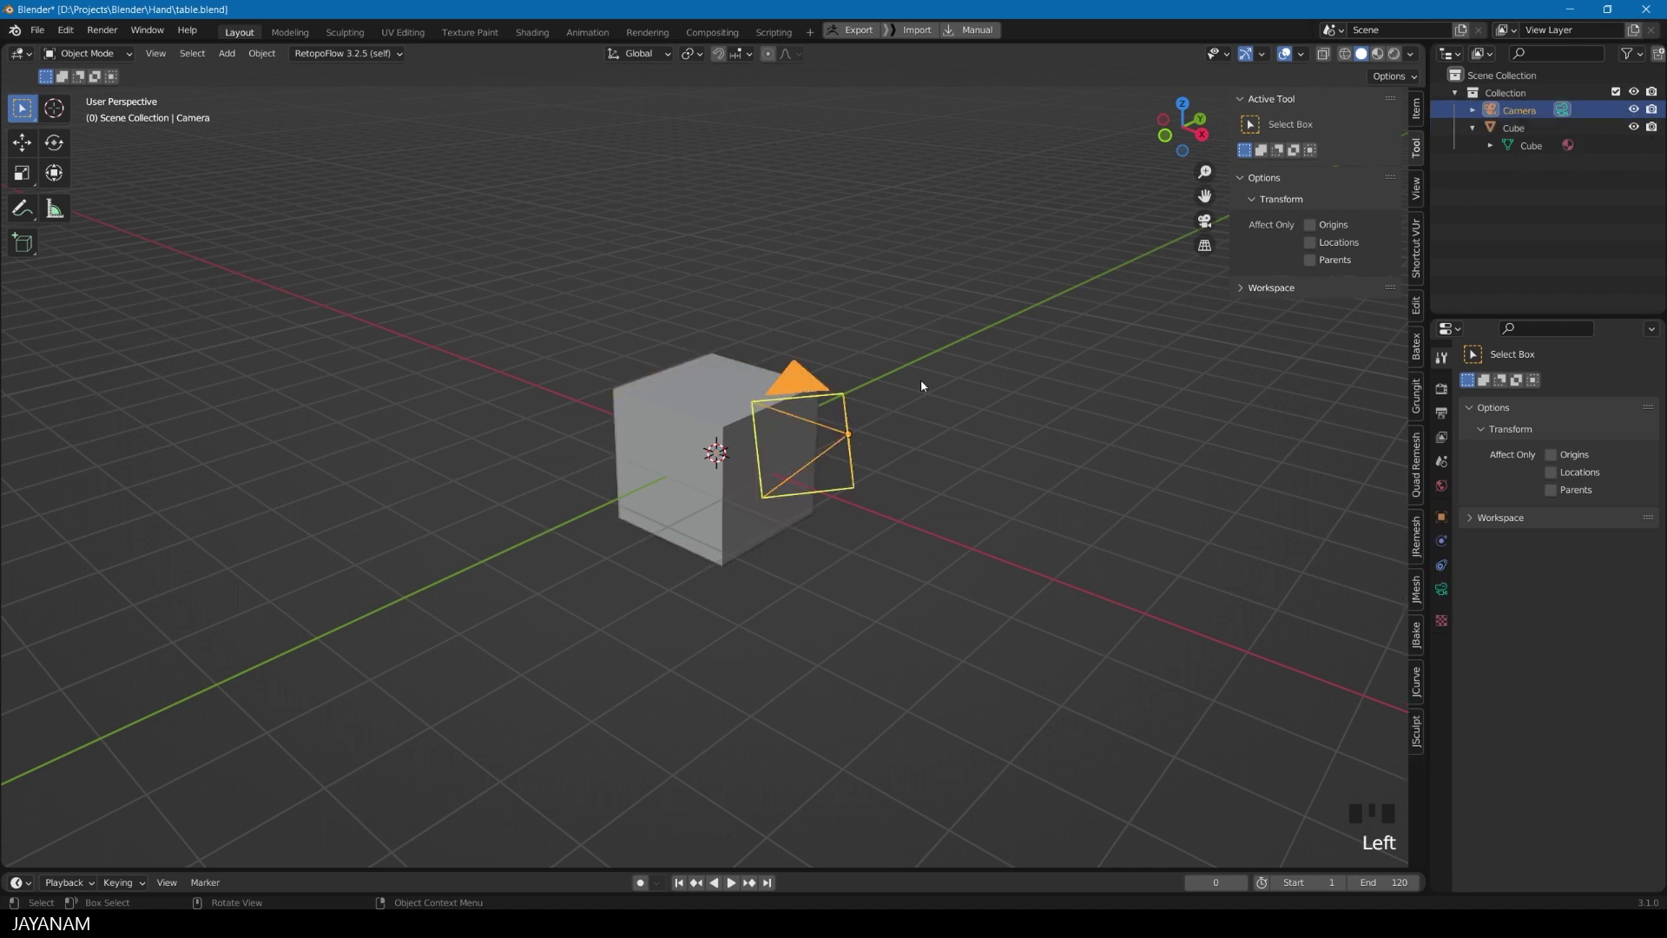
key("Delete")
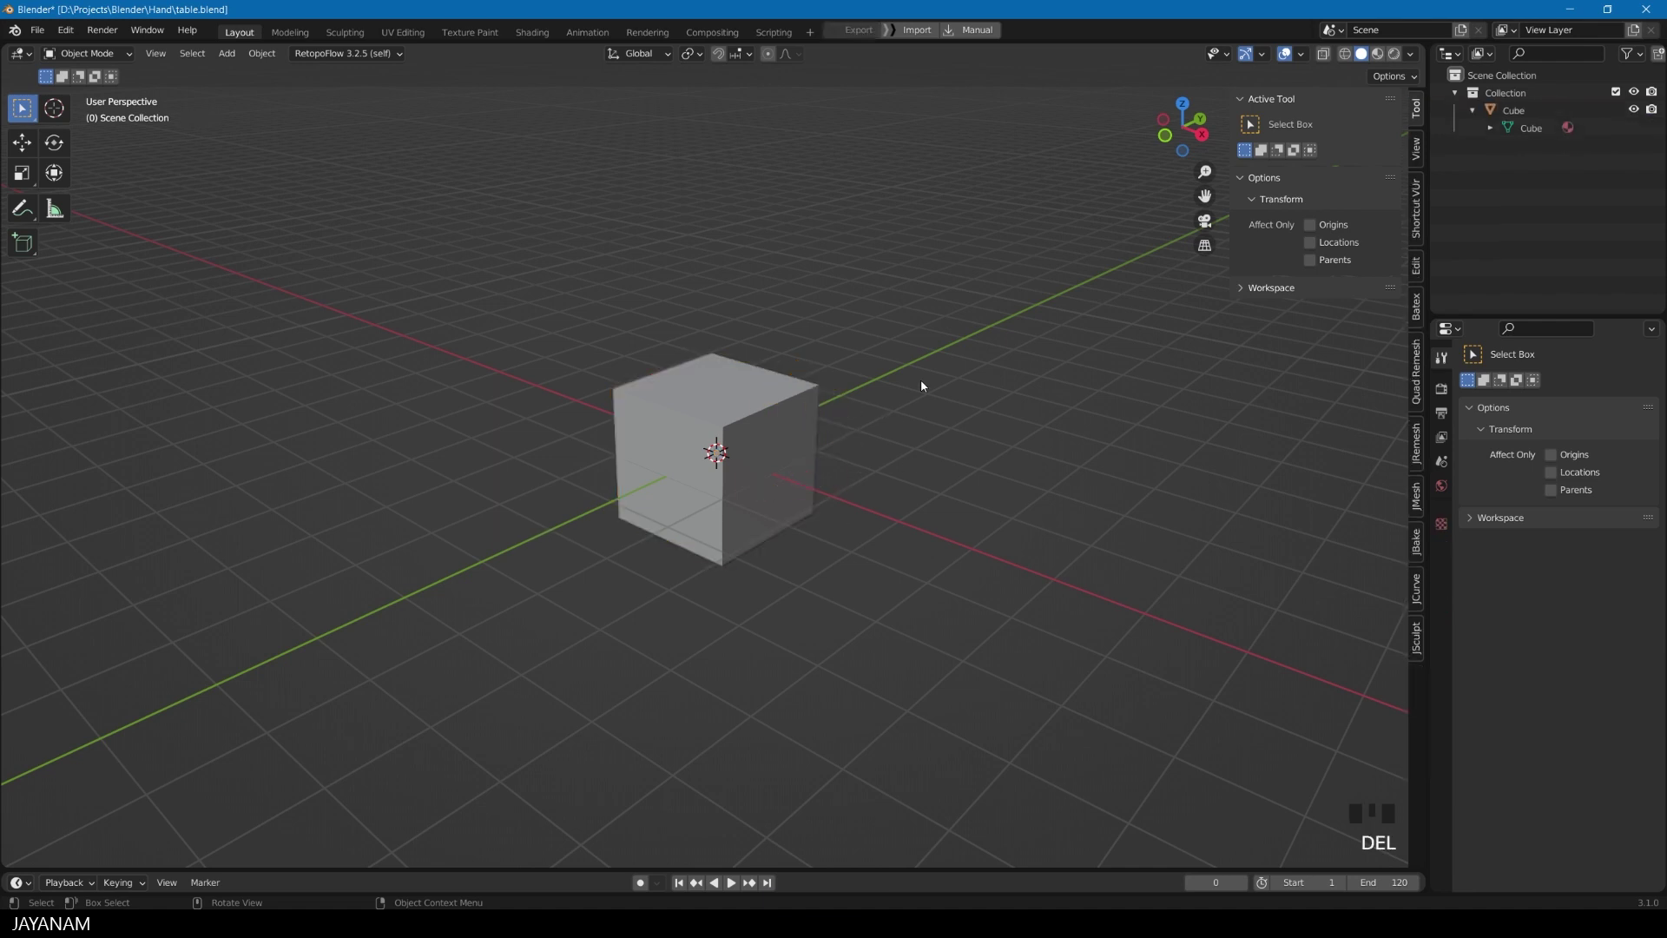
left_click(765, 393)
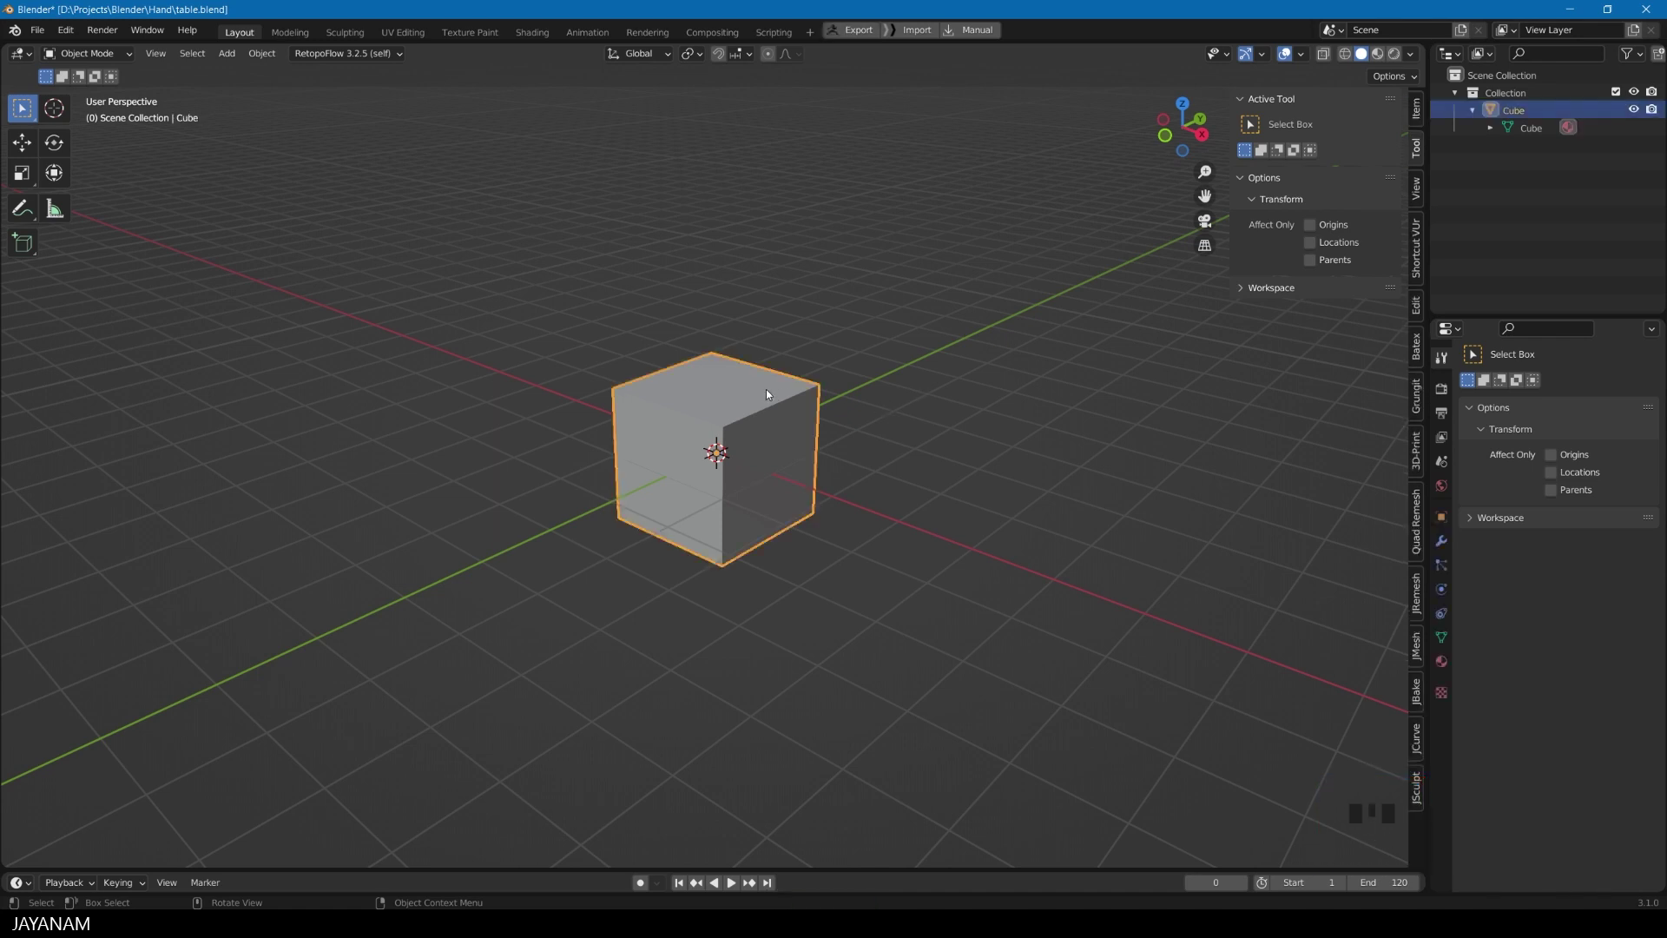
Step: Rename the Cube object to 'Tableplate' in the Outliner
left_click(1511, 108)
double_click(1511, 109)
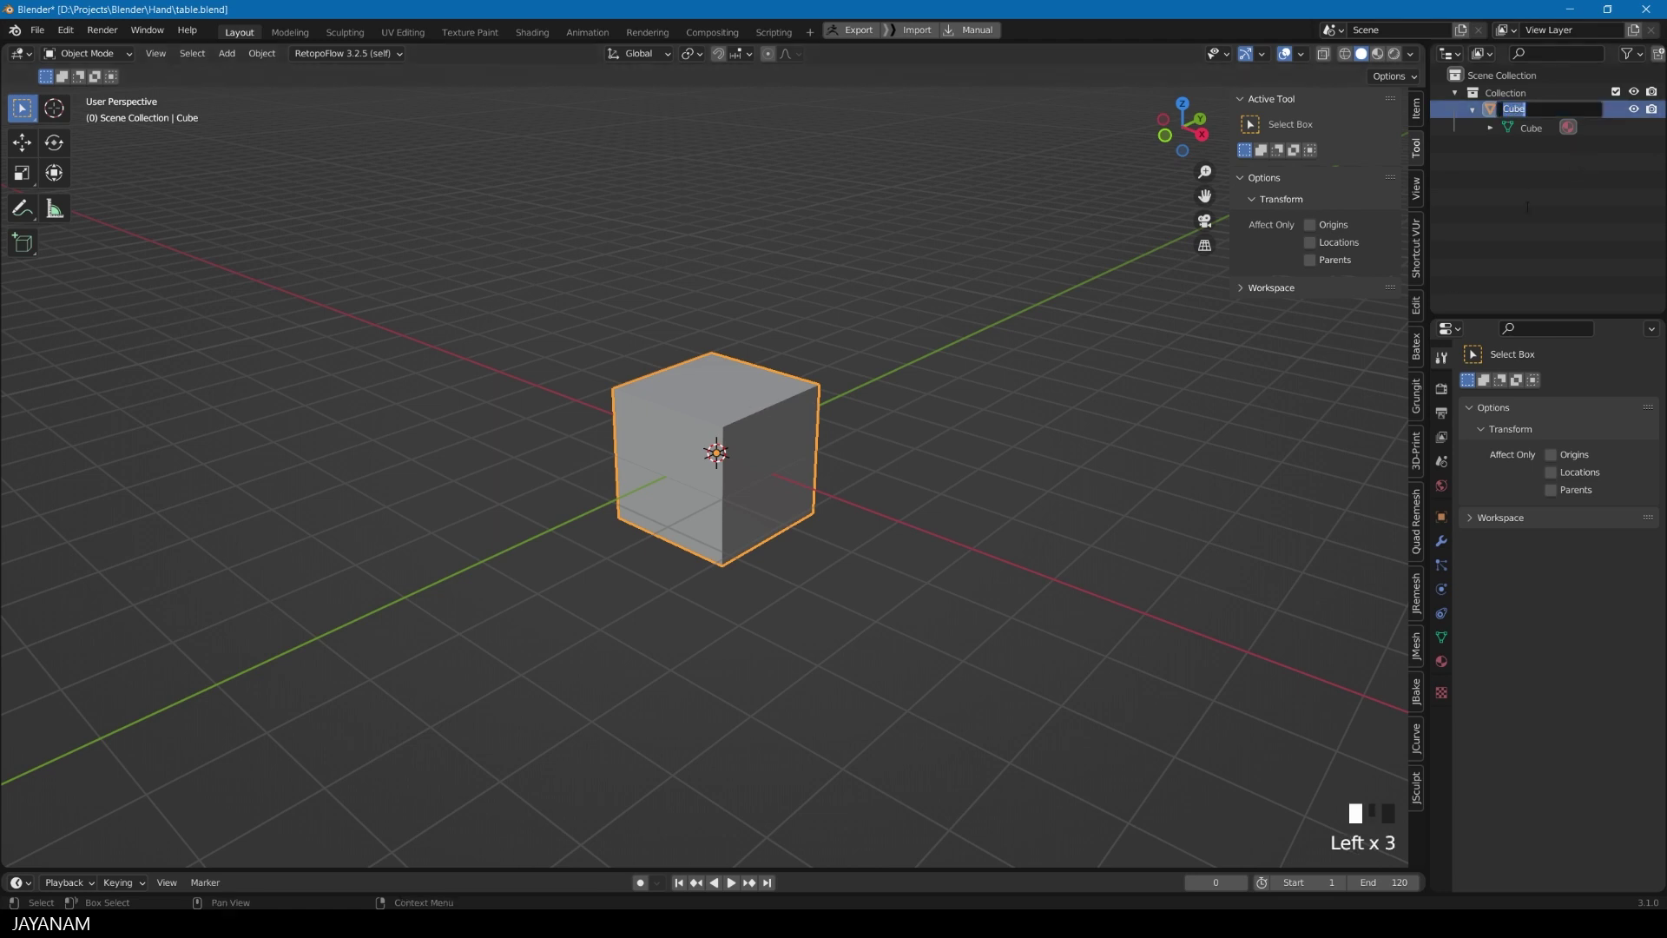
type("Tableplate")
key("Return")
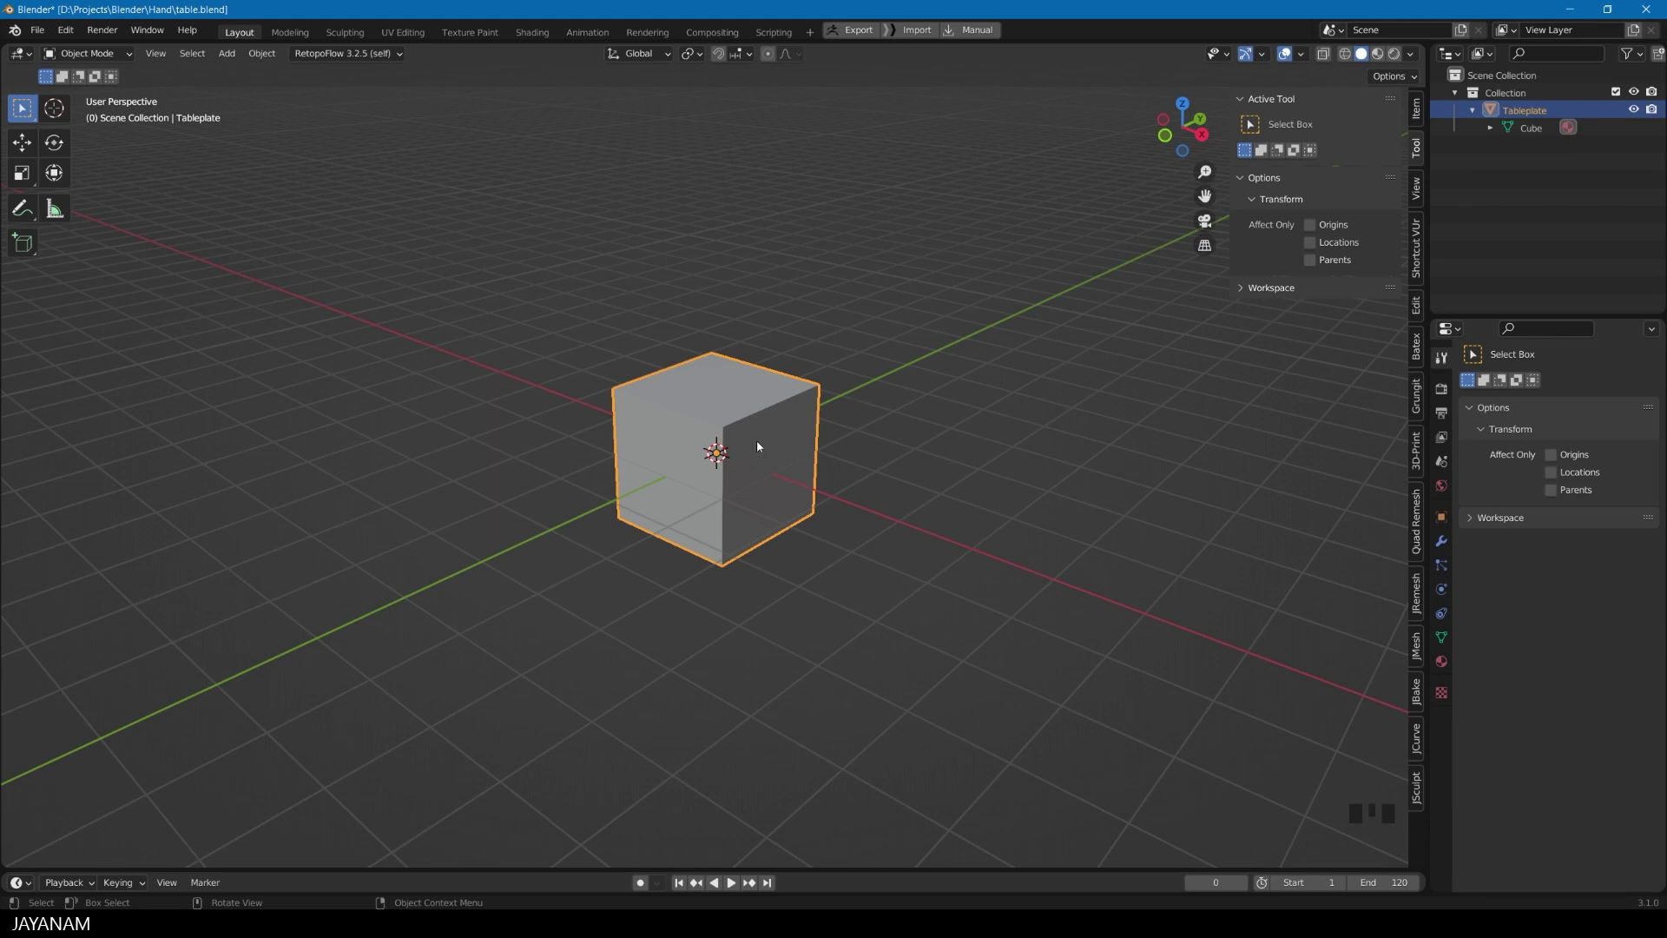
middle_click_drag(757, 440, 764, 436)
left_click(740, 404)
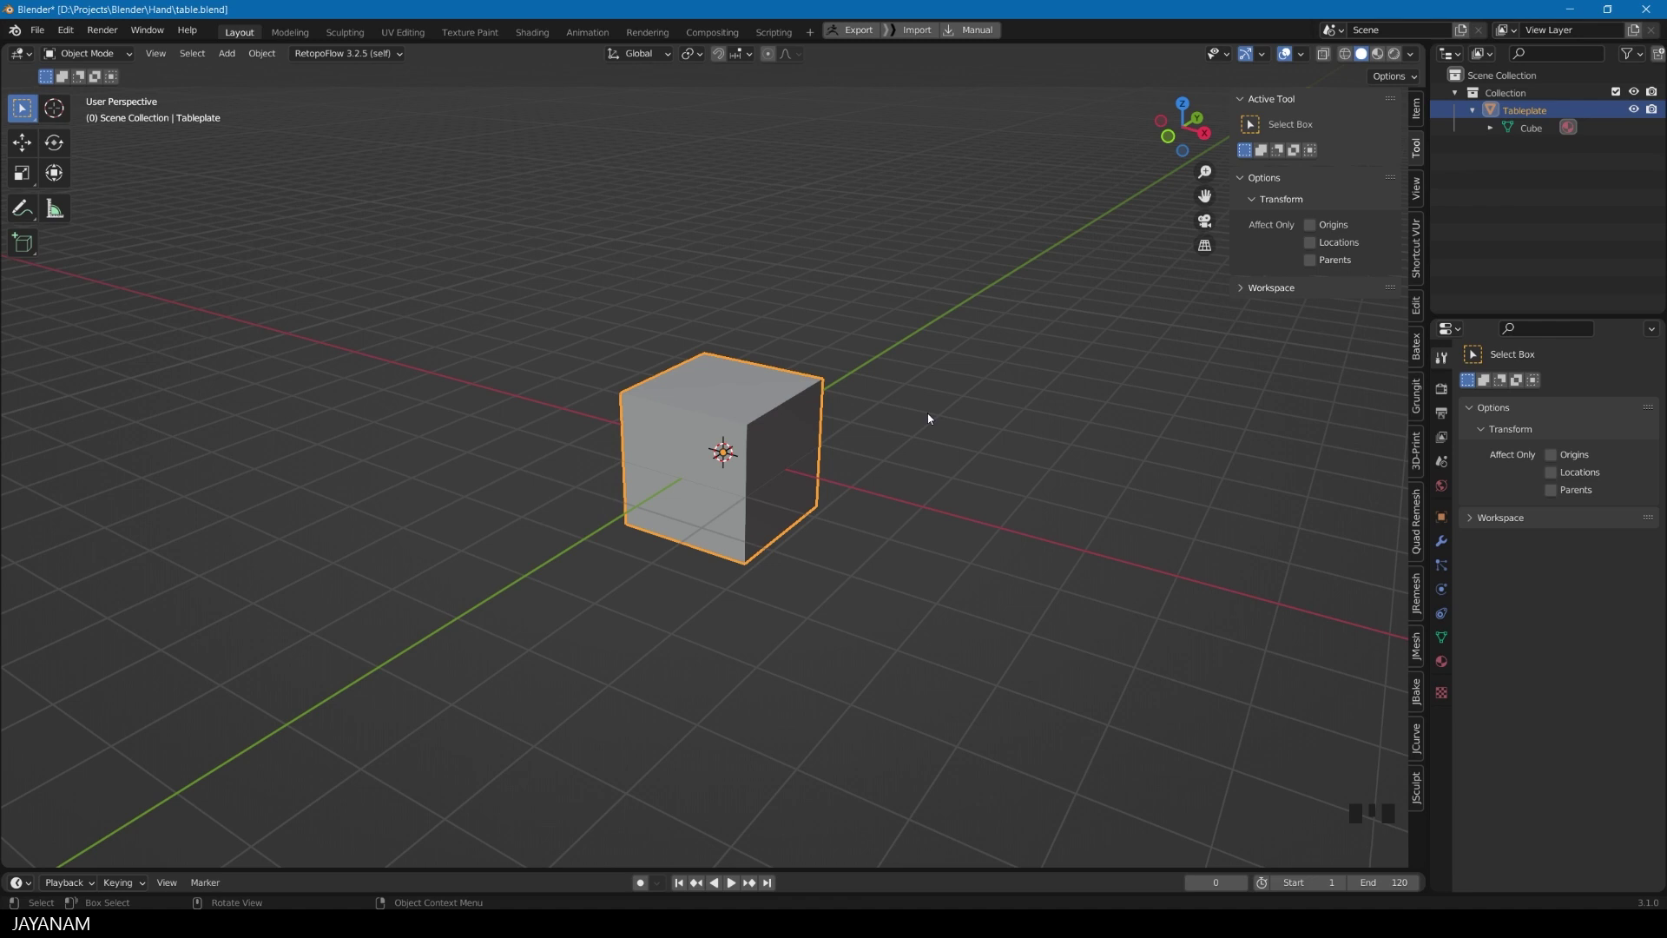
key("g")
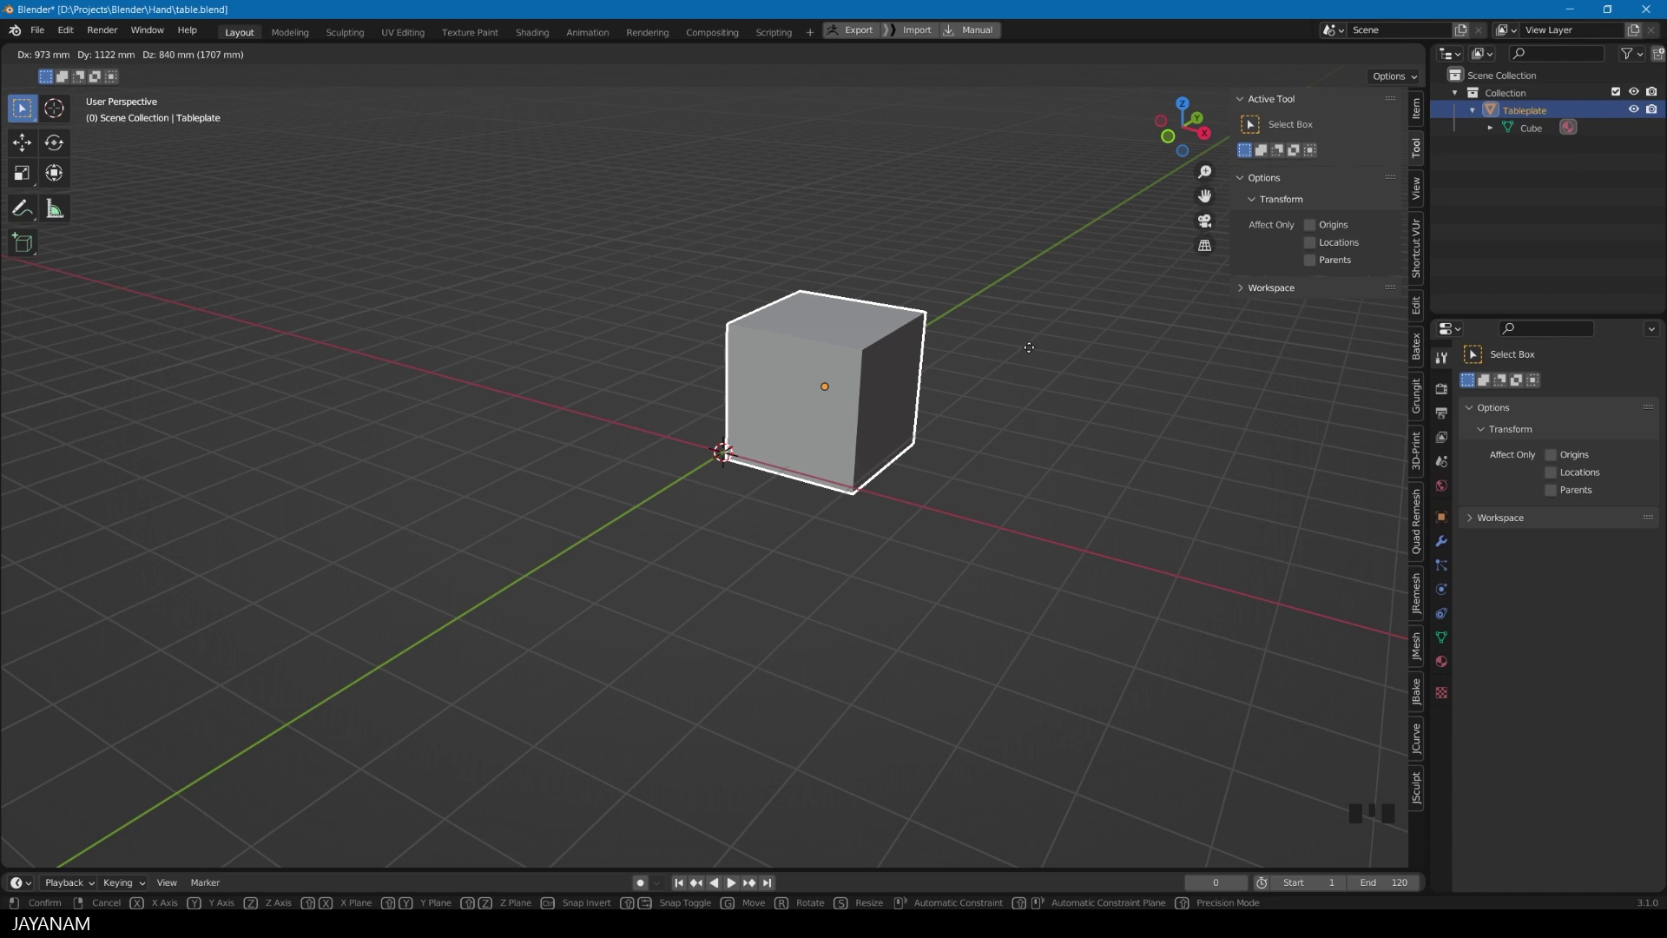
right_click(1029, 347)
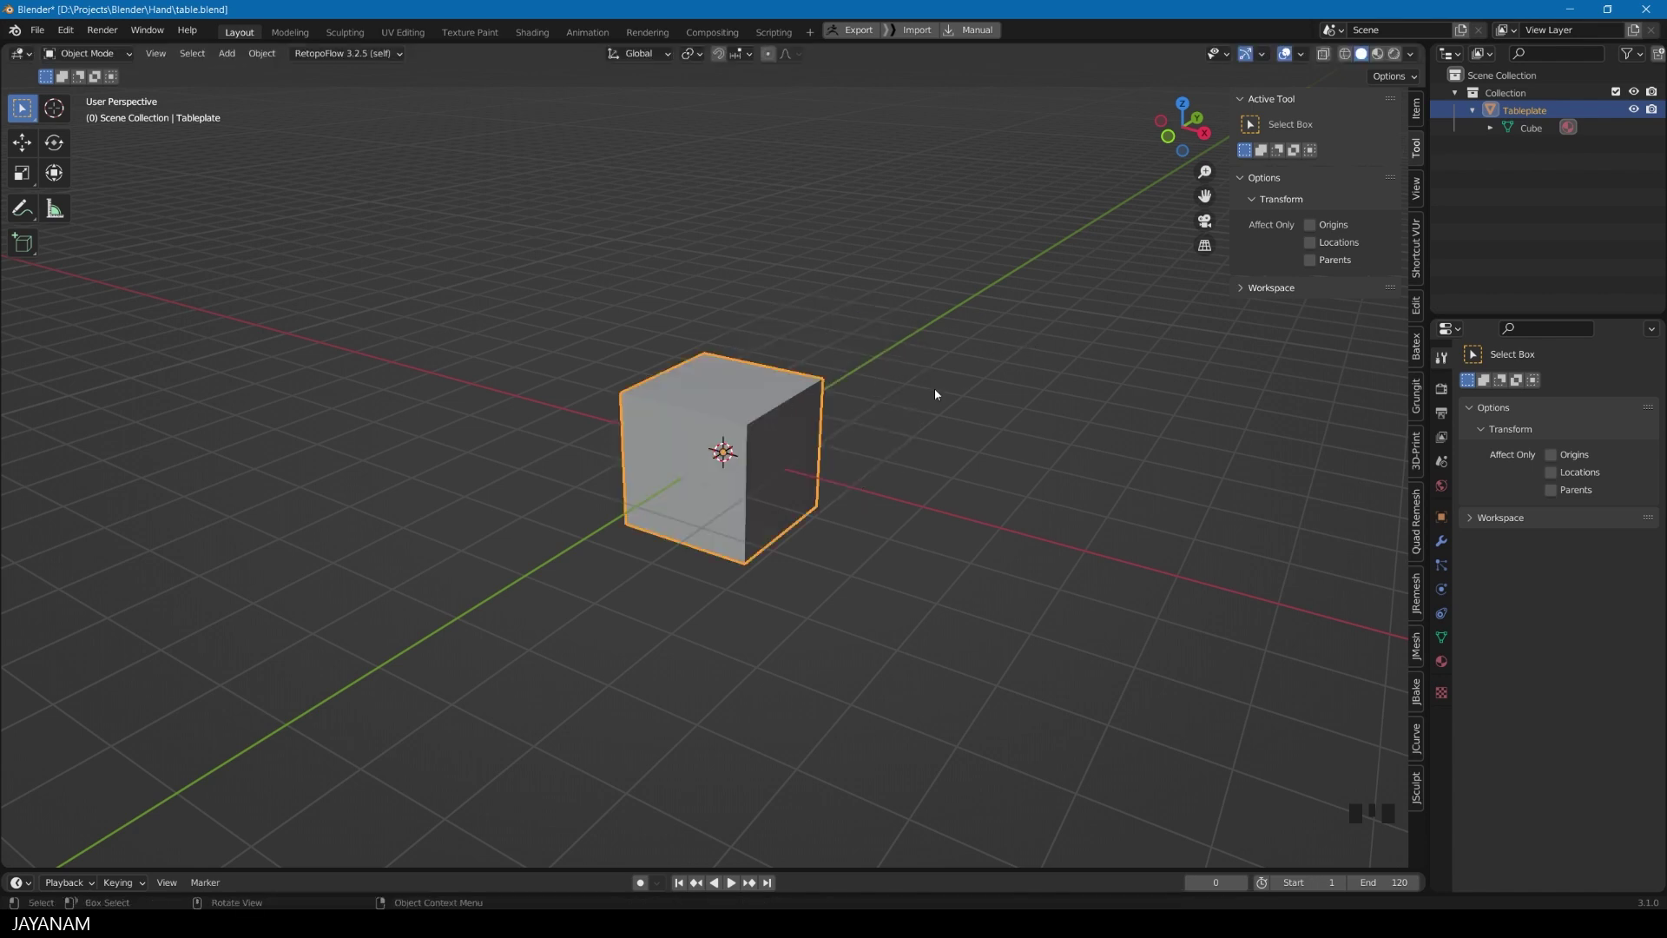
middle_click_drag(934, 394, 1000, 448)
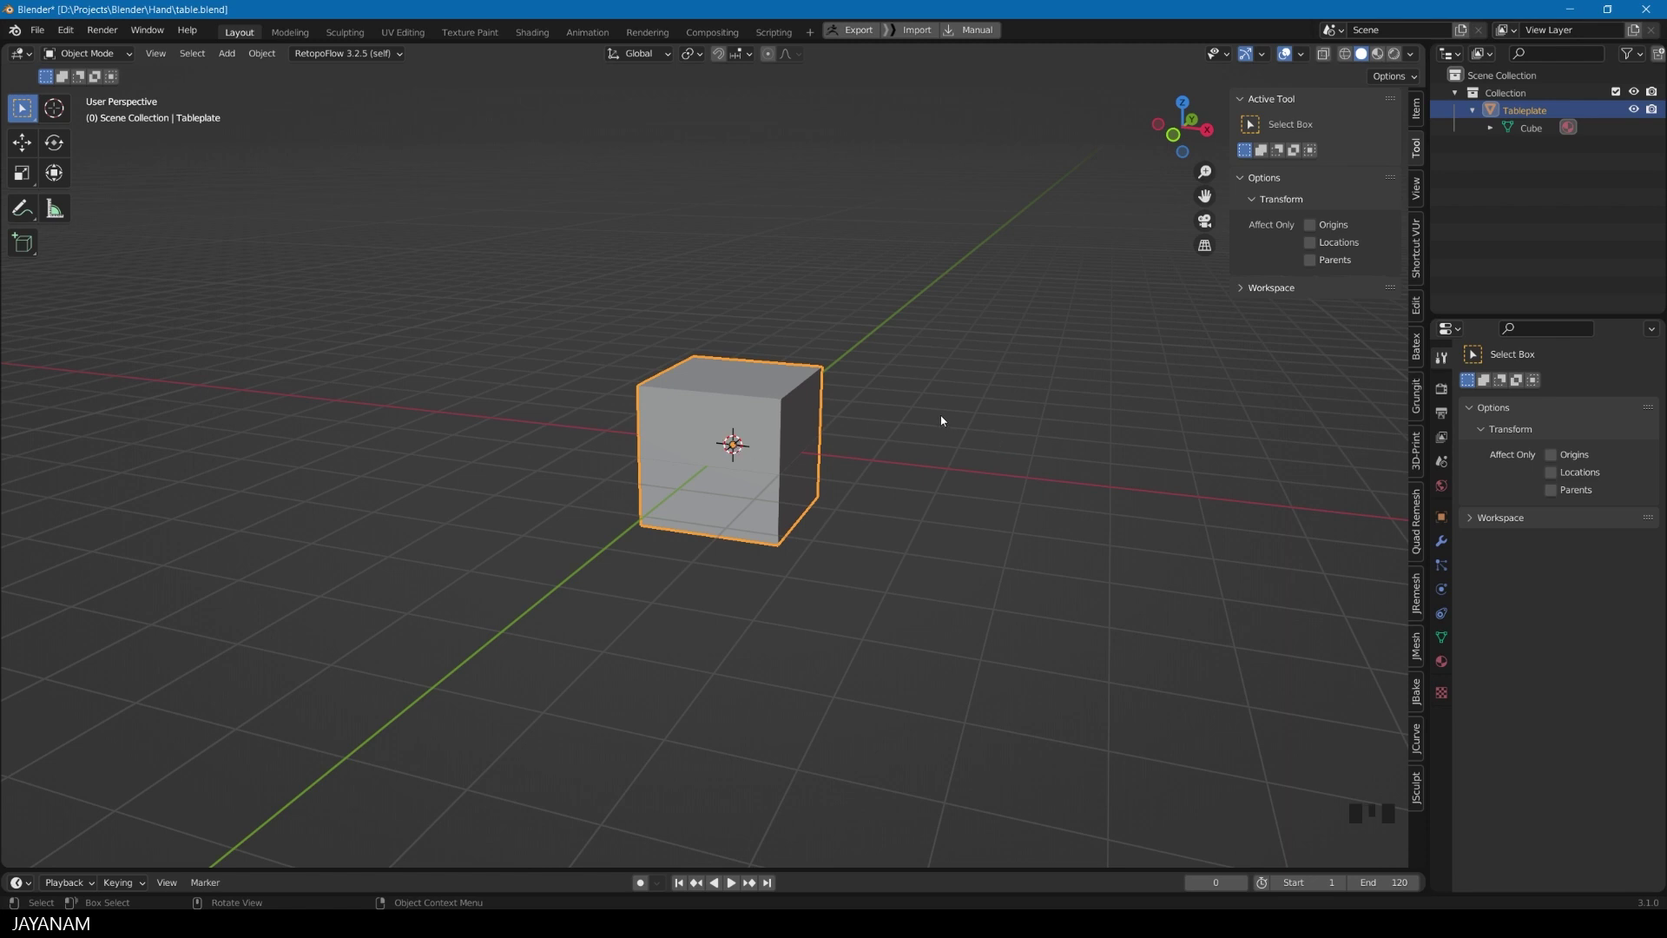
middle_click_drag(942, 421, 929, 417)
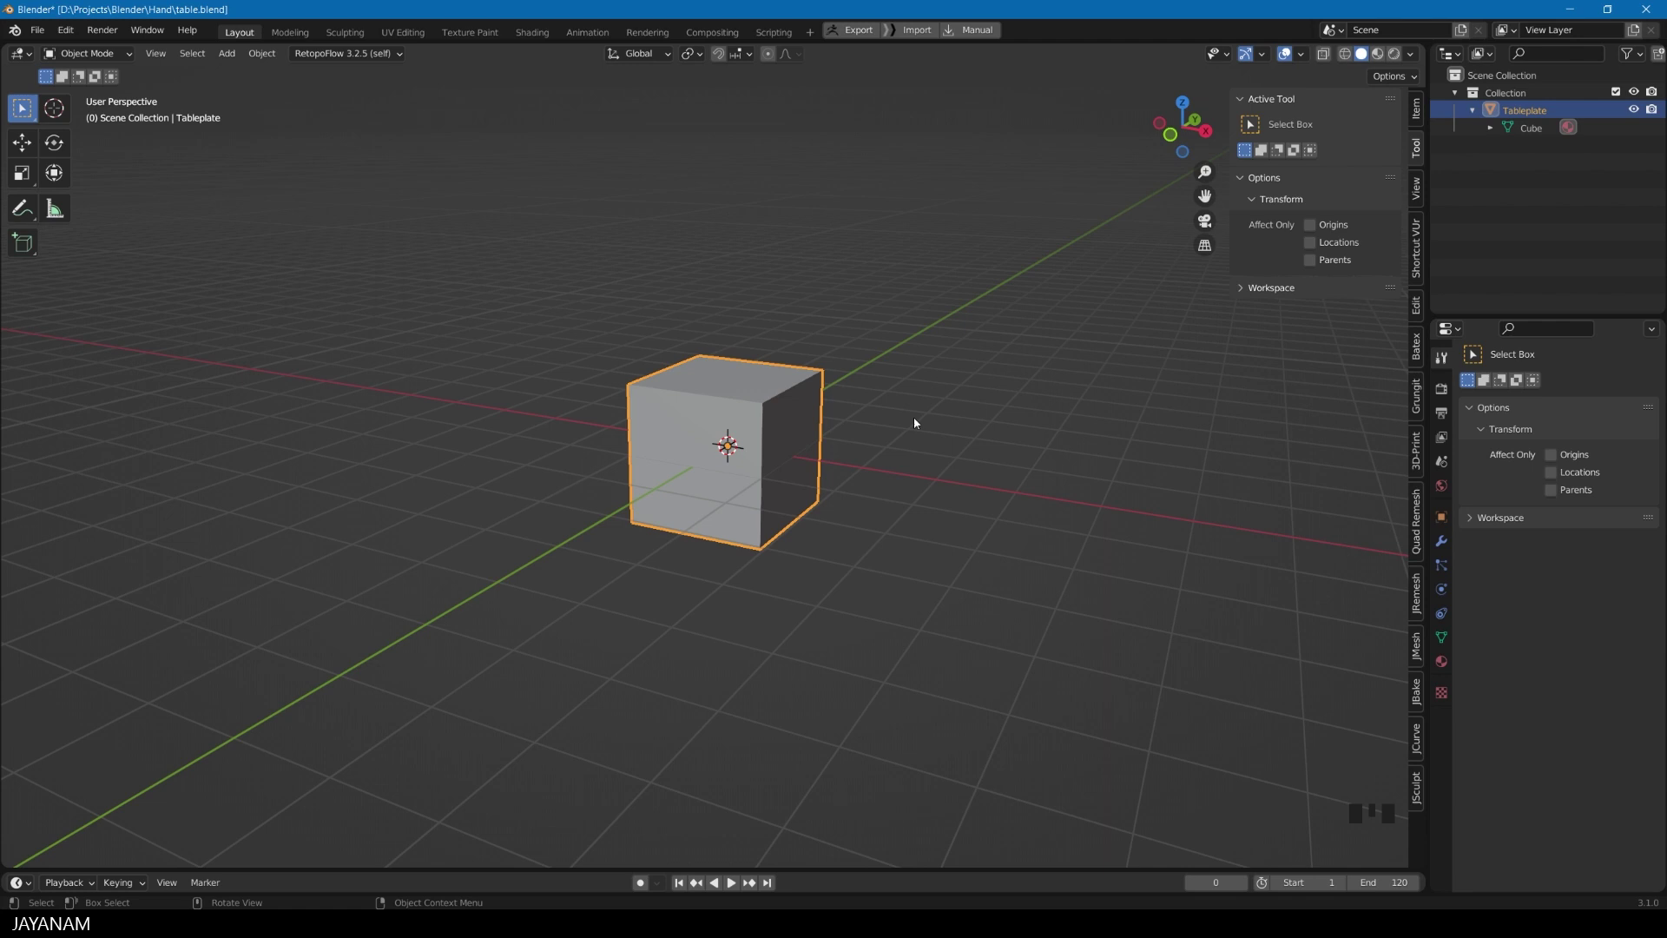
Step: Switch the Tableplate into Edit Mode
key("Tab")
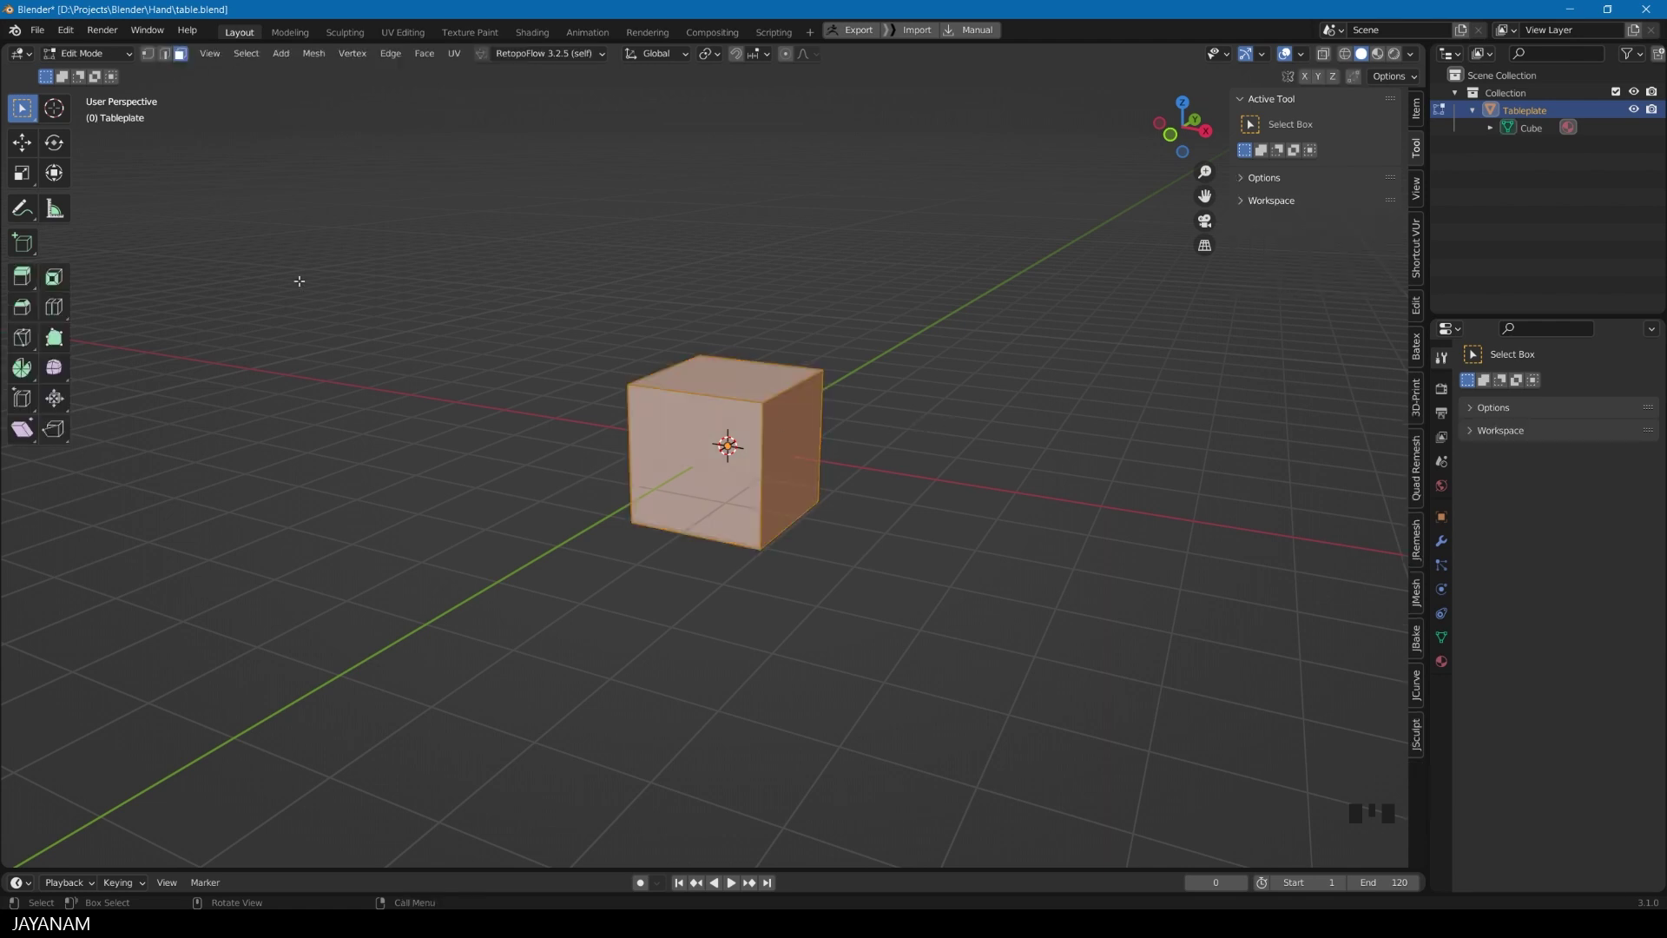
left_click(129, 56)
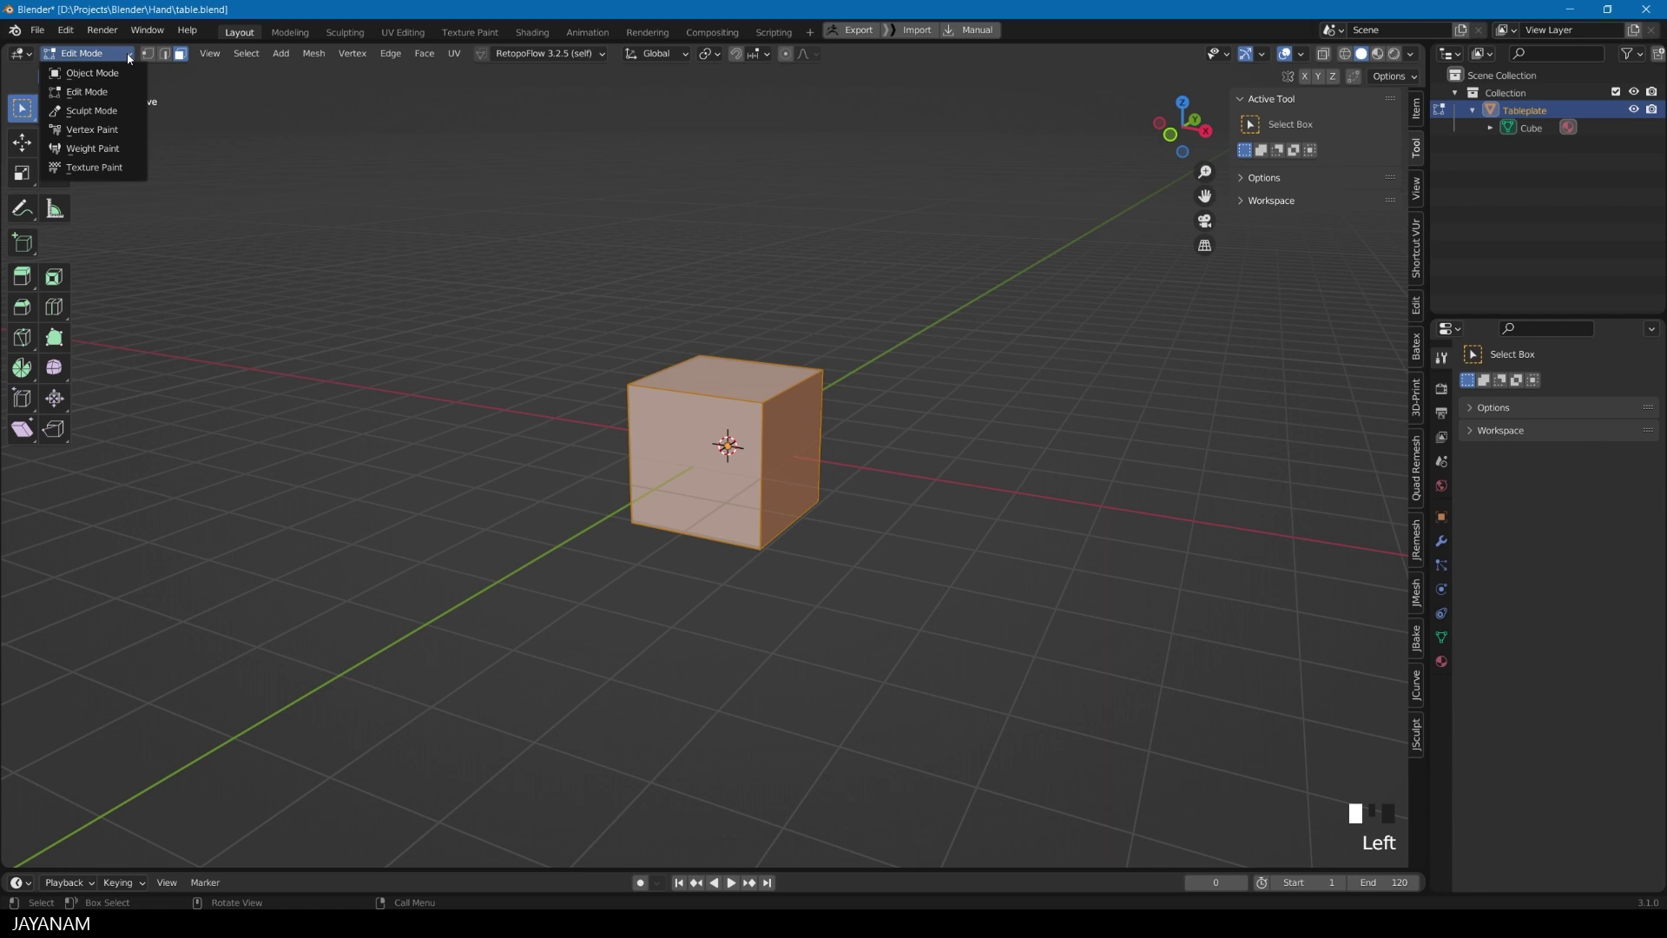
left_click(103, 93)
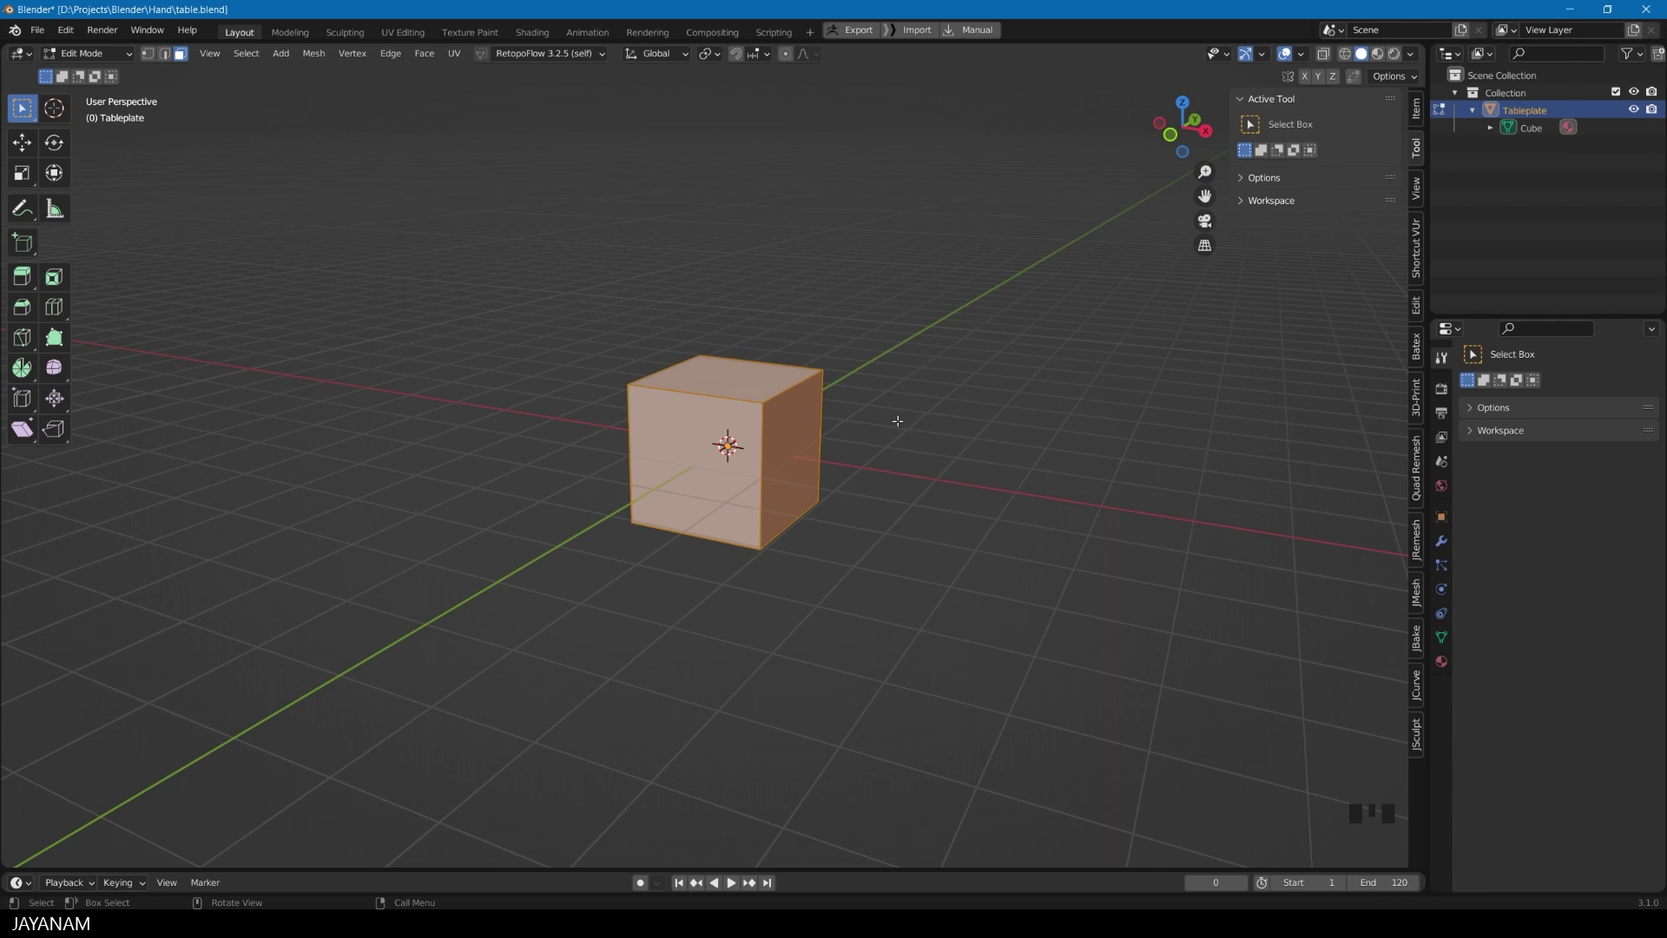
Step: In face select mode, pick the top face, extend a shortest-path face selection, then deselect
middle_click_drag(904, 416, 874, 435)
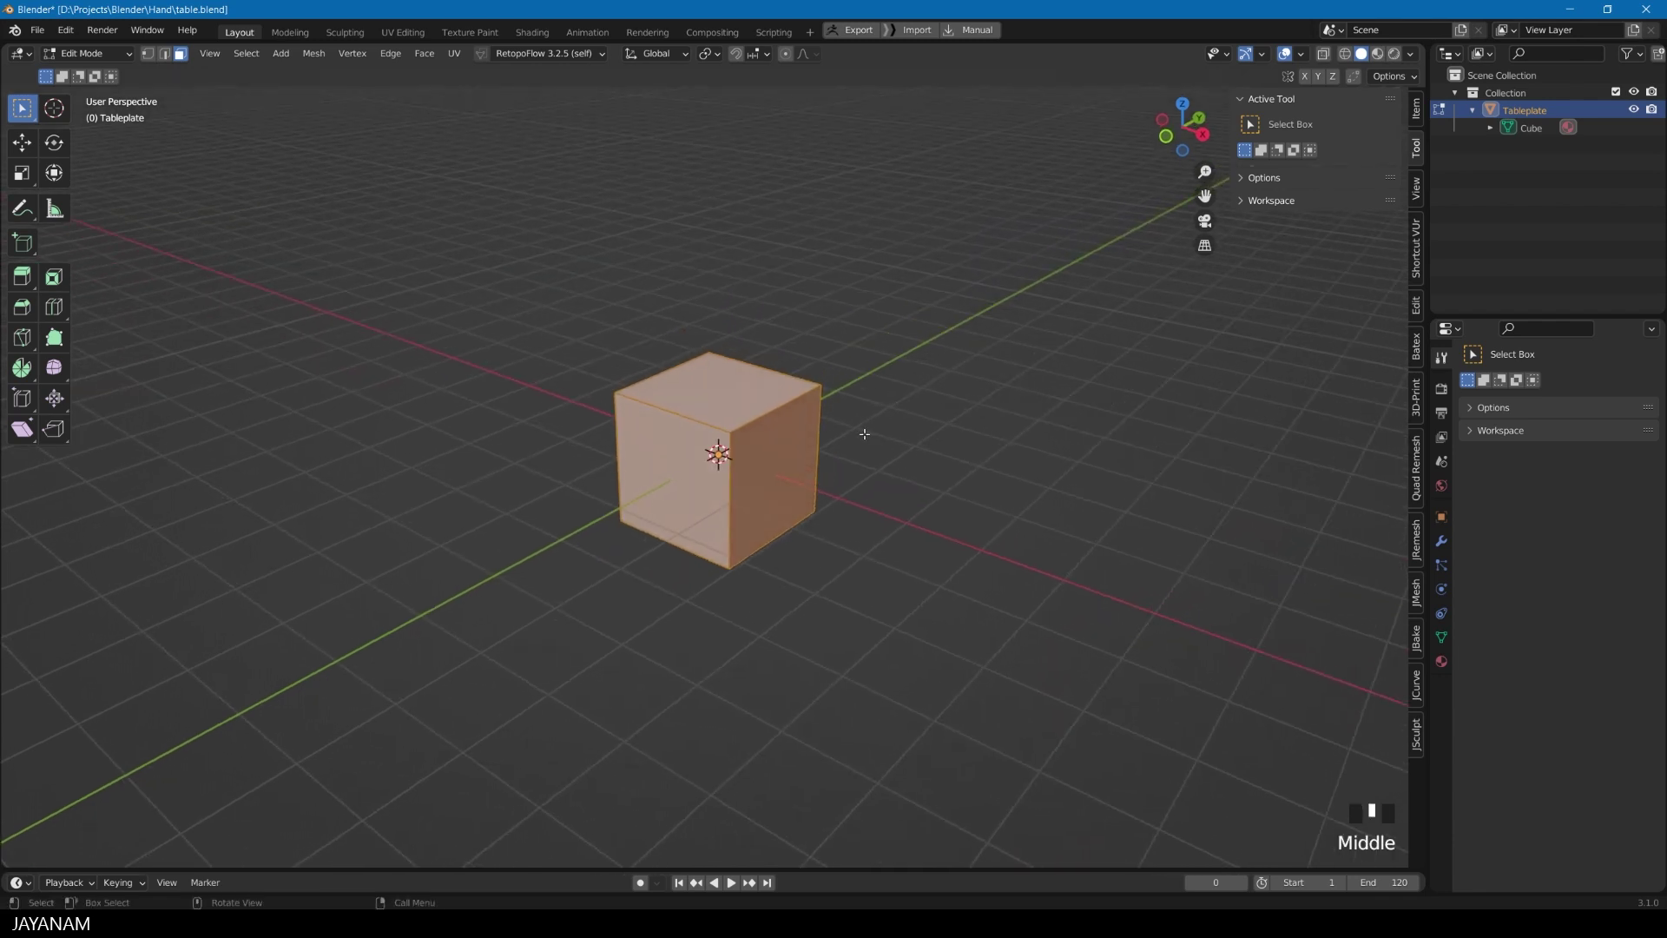
left_click(698, 382)
left_click(774, 454)
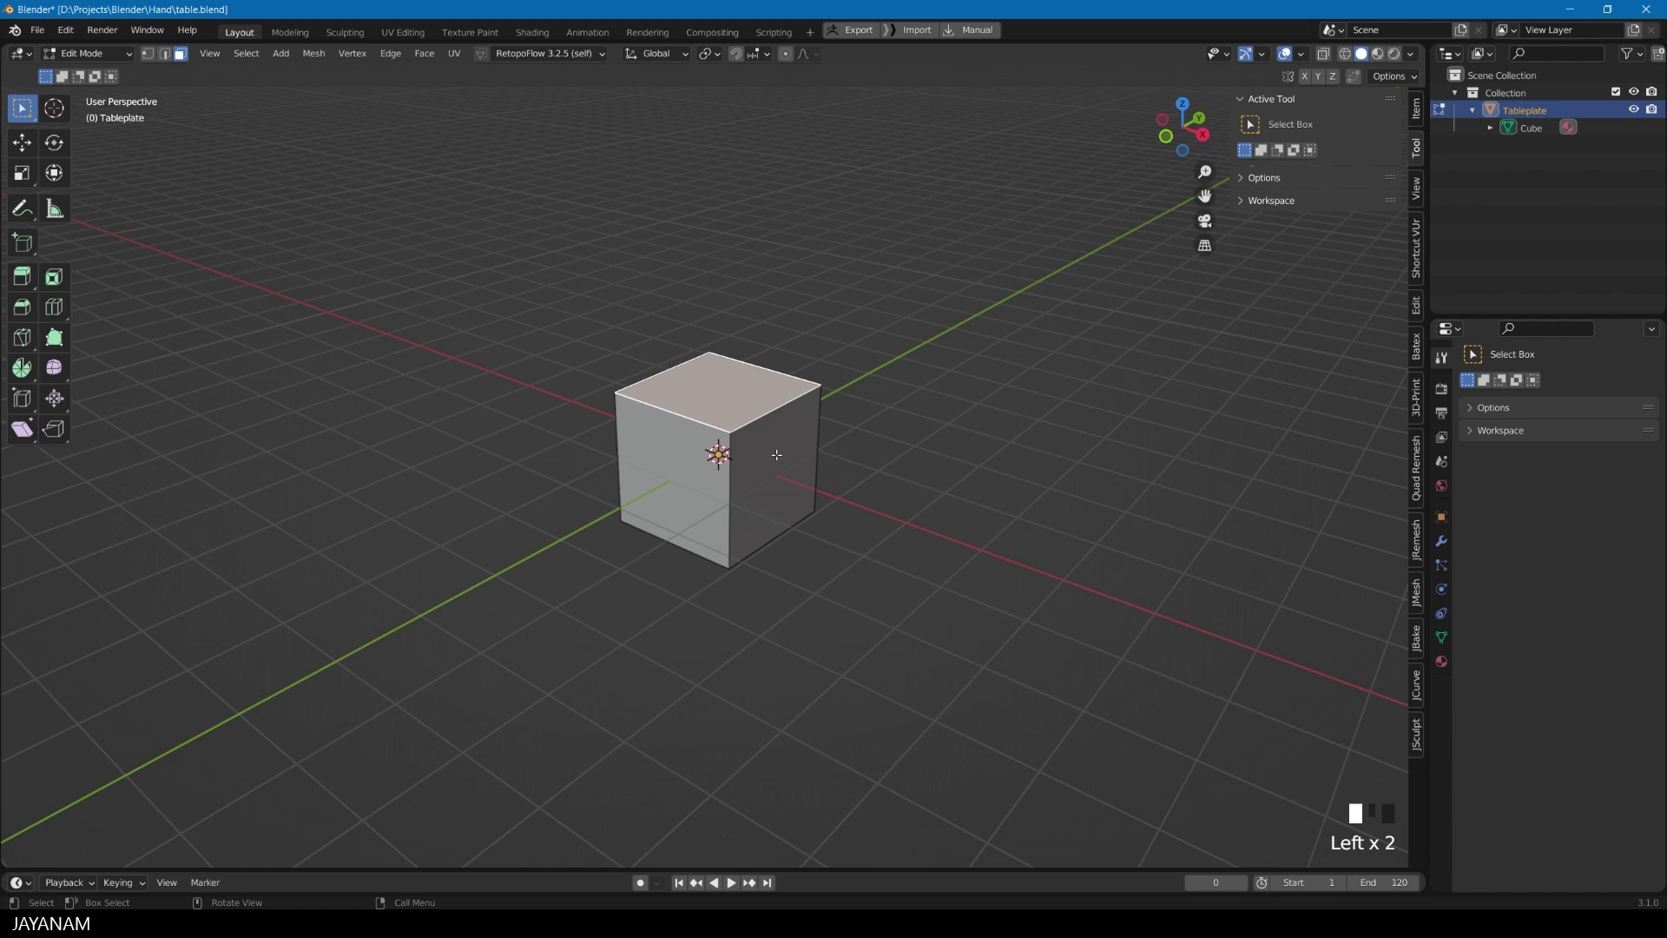
left_click(728, 399)
left_click(725, 398)
left_click(709, 399)
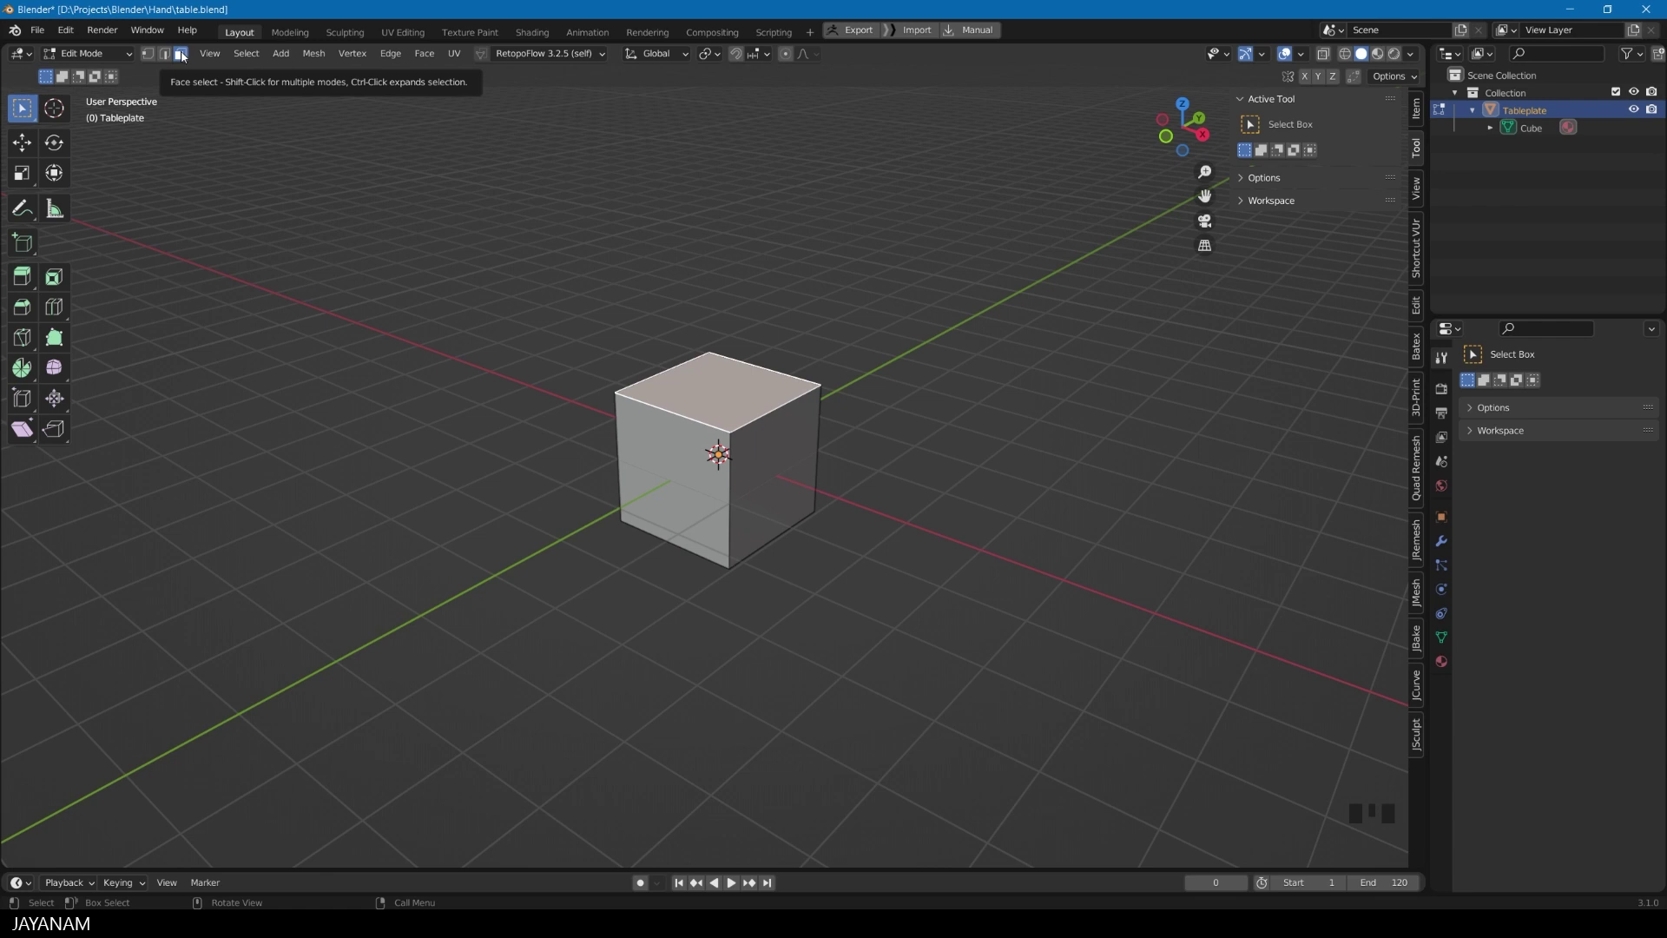
left_click(673, 495)
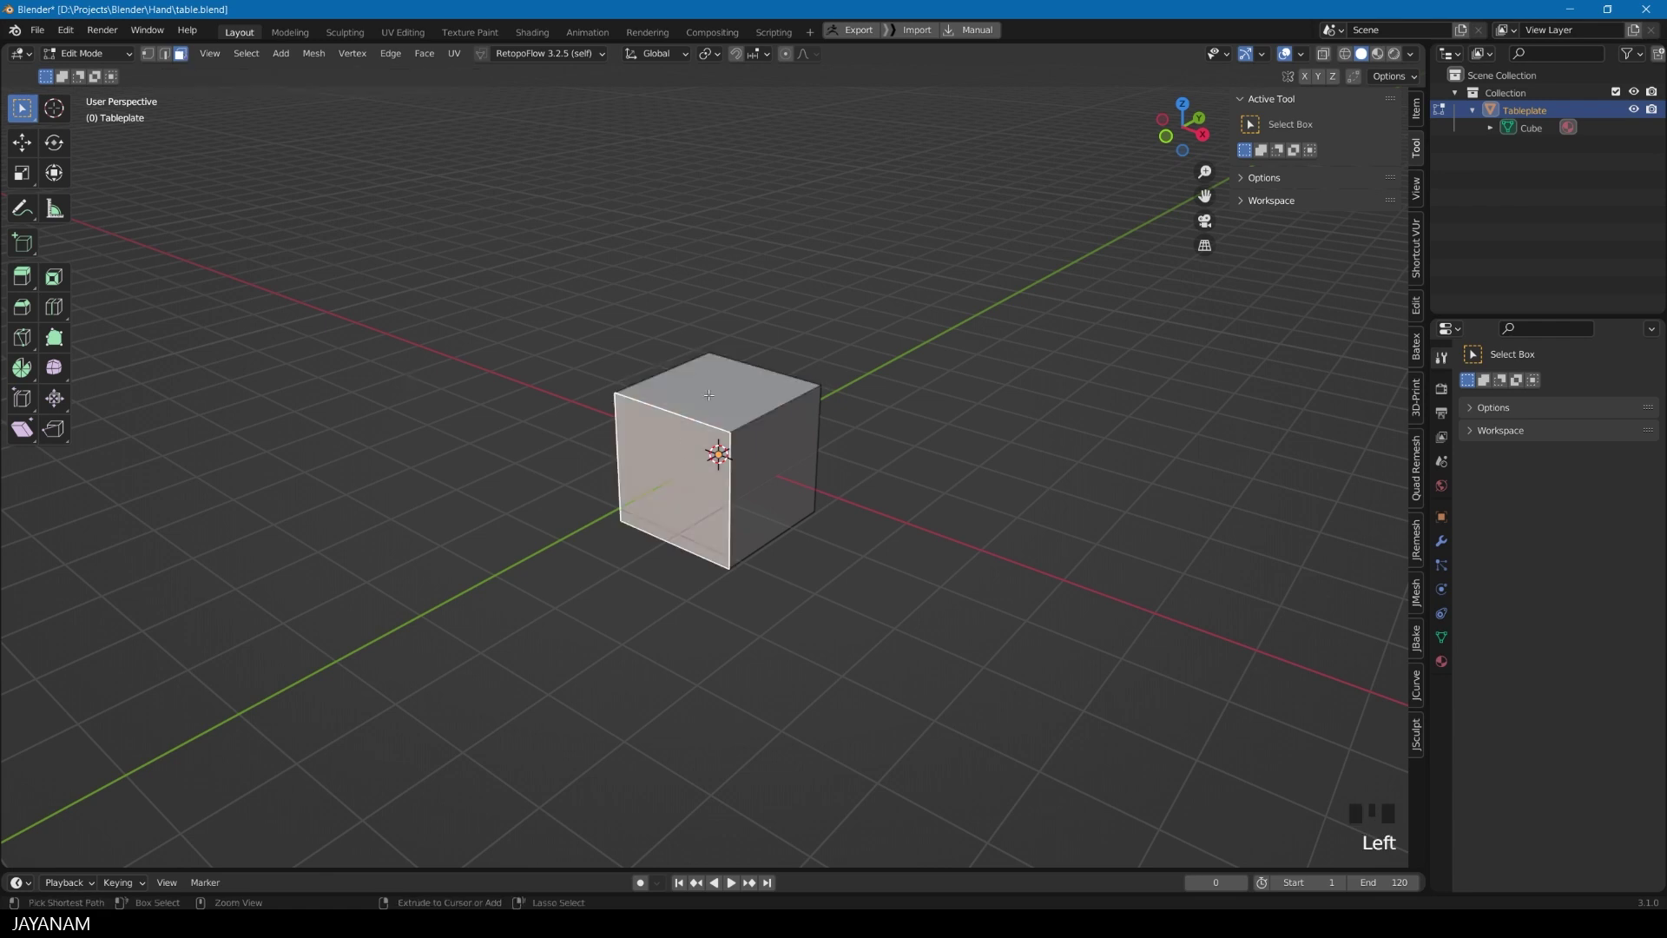
left_click(782, 456, "ctrl")
left_click(712, 374, "ctrl")
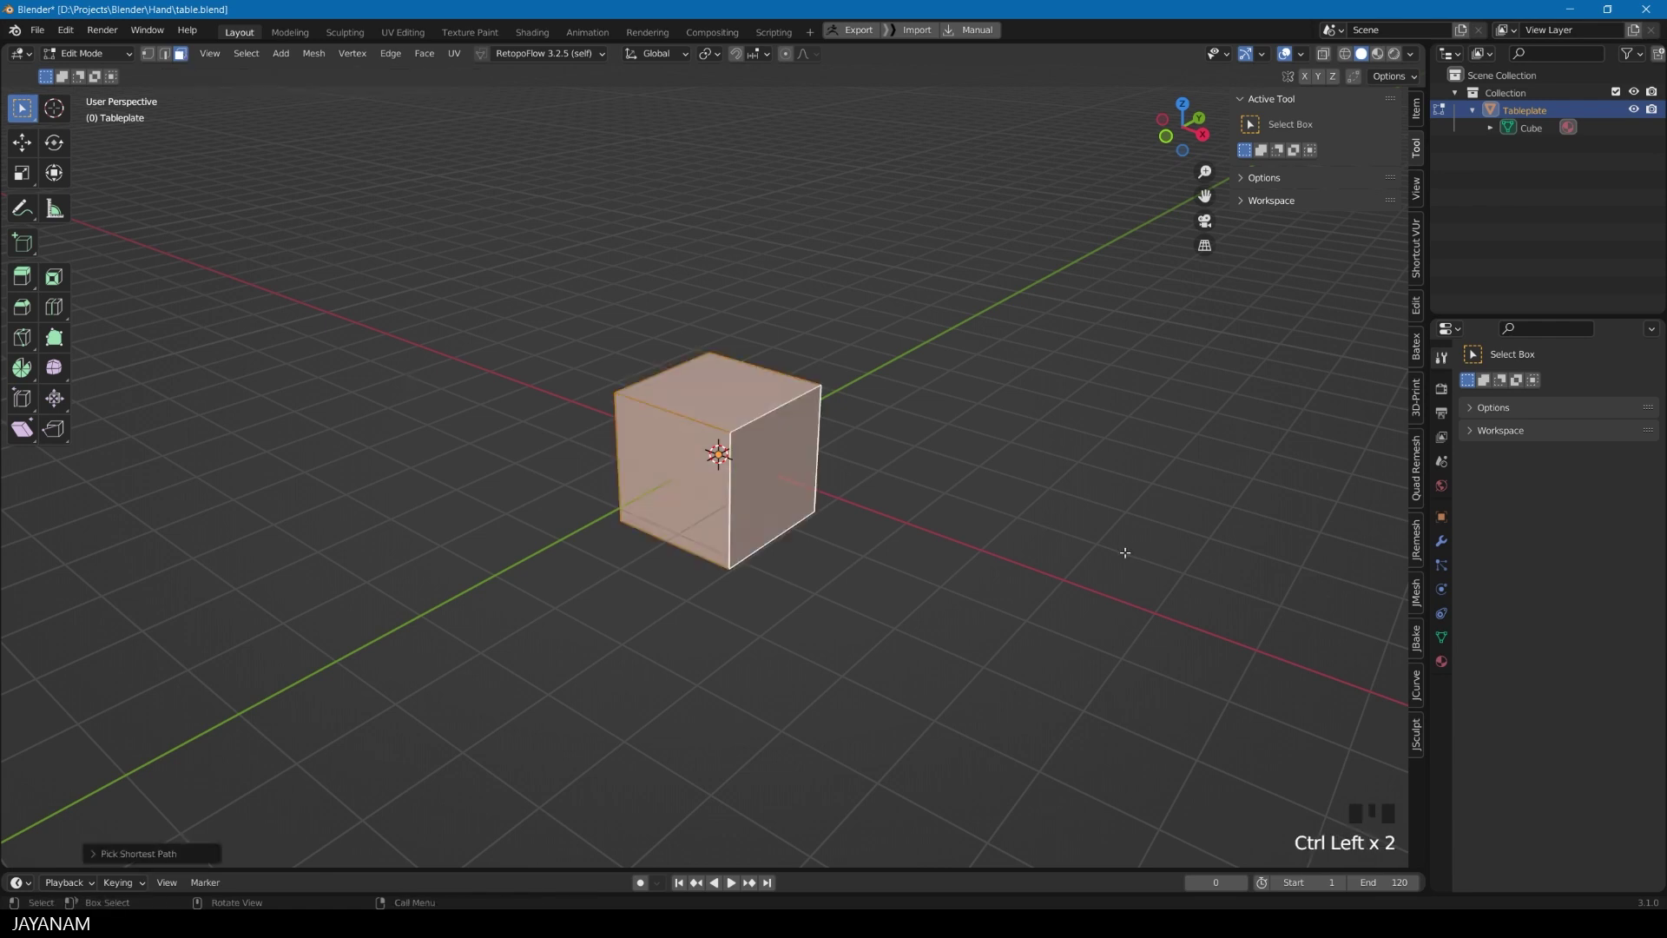
left_click(959, 411)
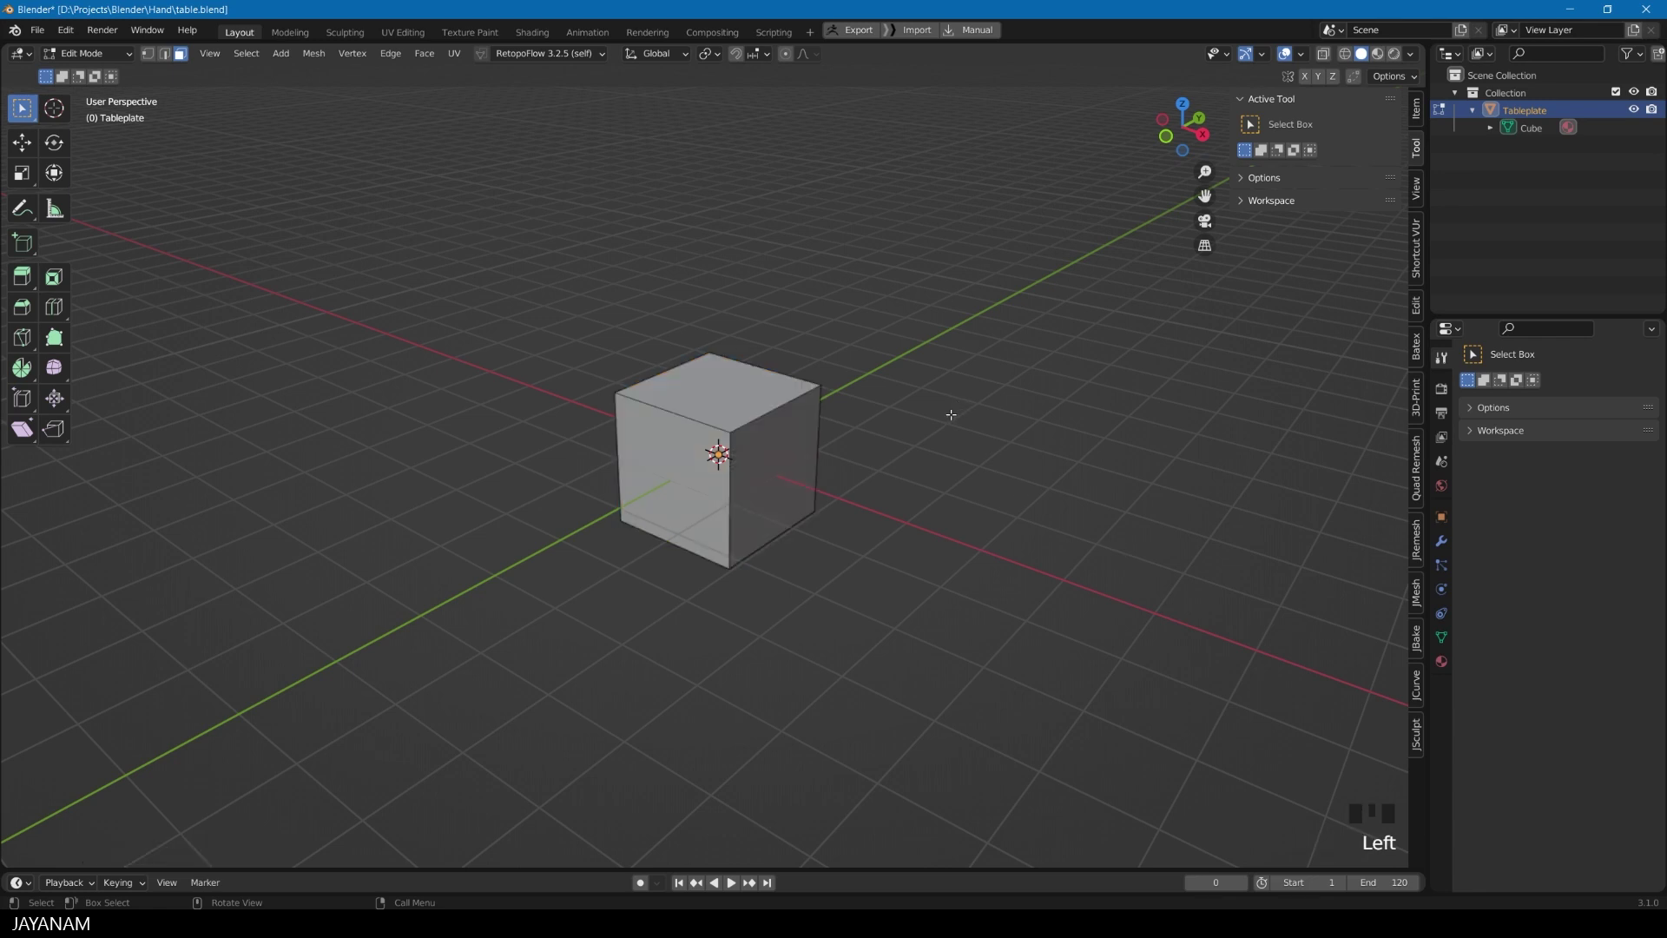
Step: Try edge and vertex select modes with shortest-path selections, then deselect everything
key("2")
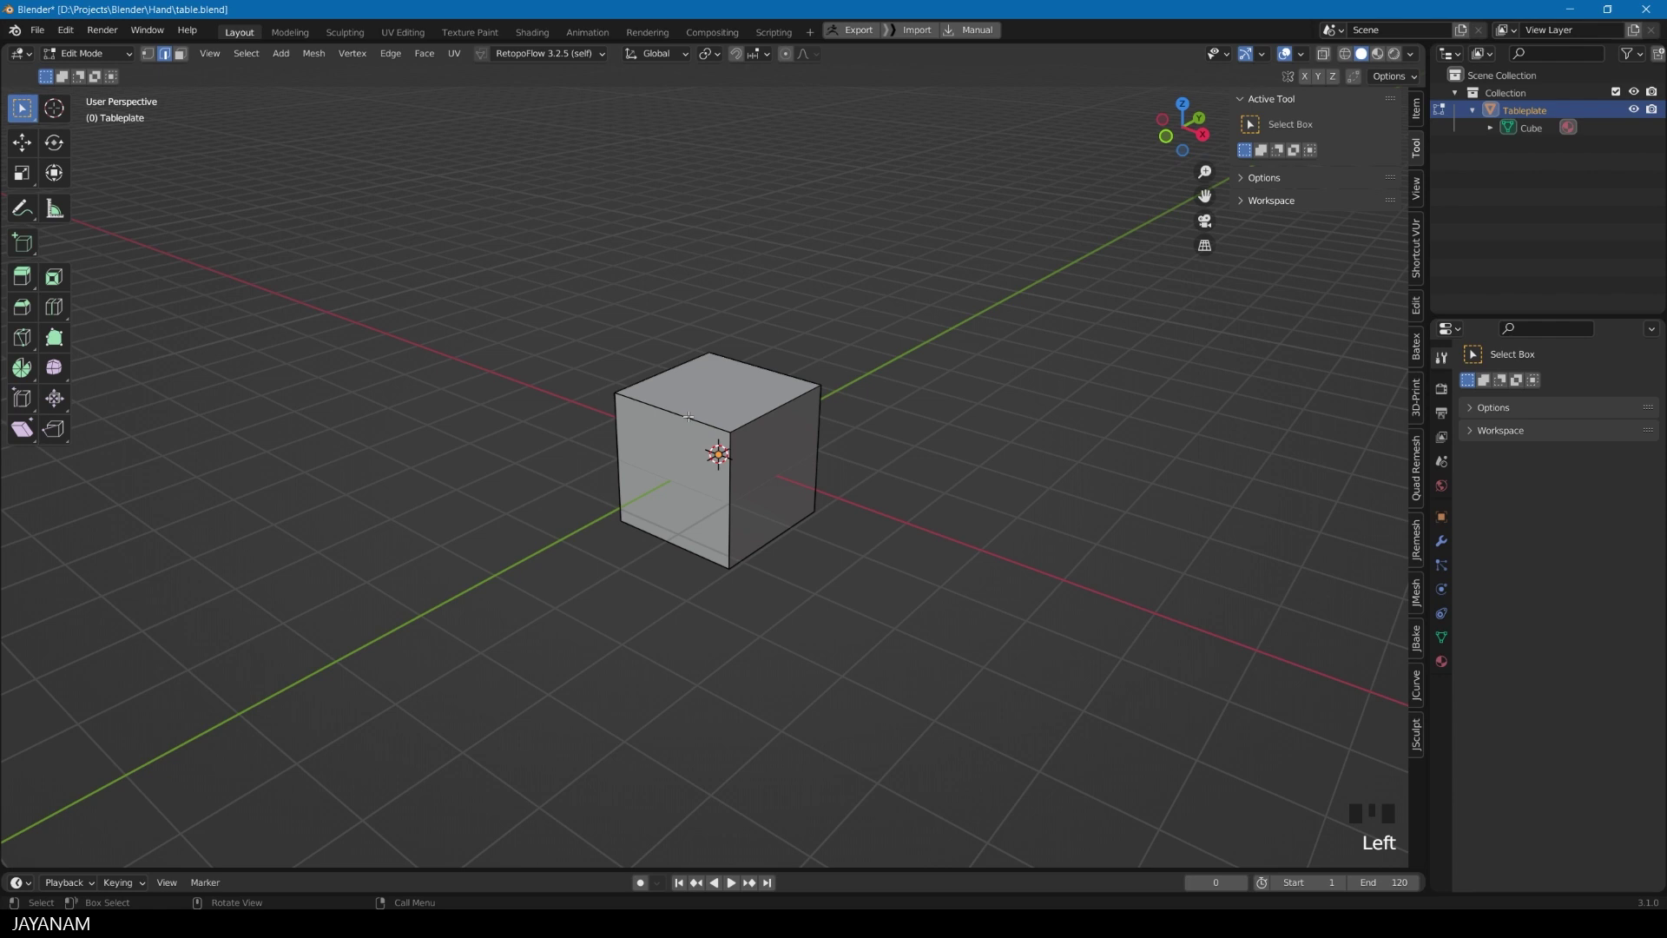
left_click(688, 417)
left_click(775, 409, "ctrl")
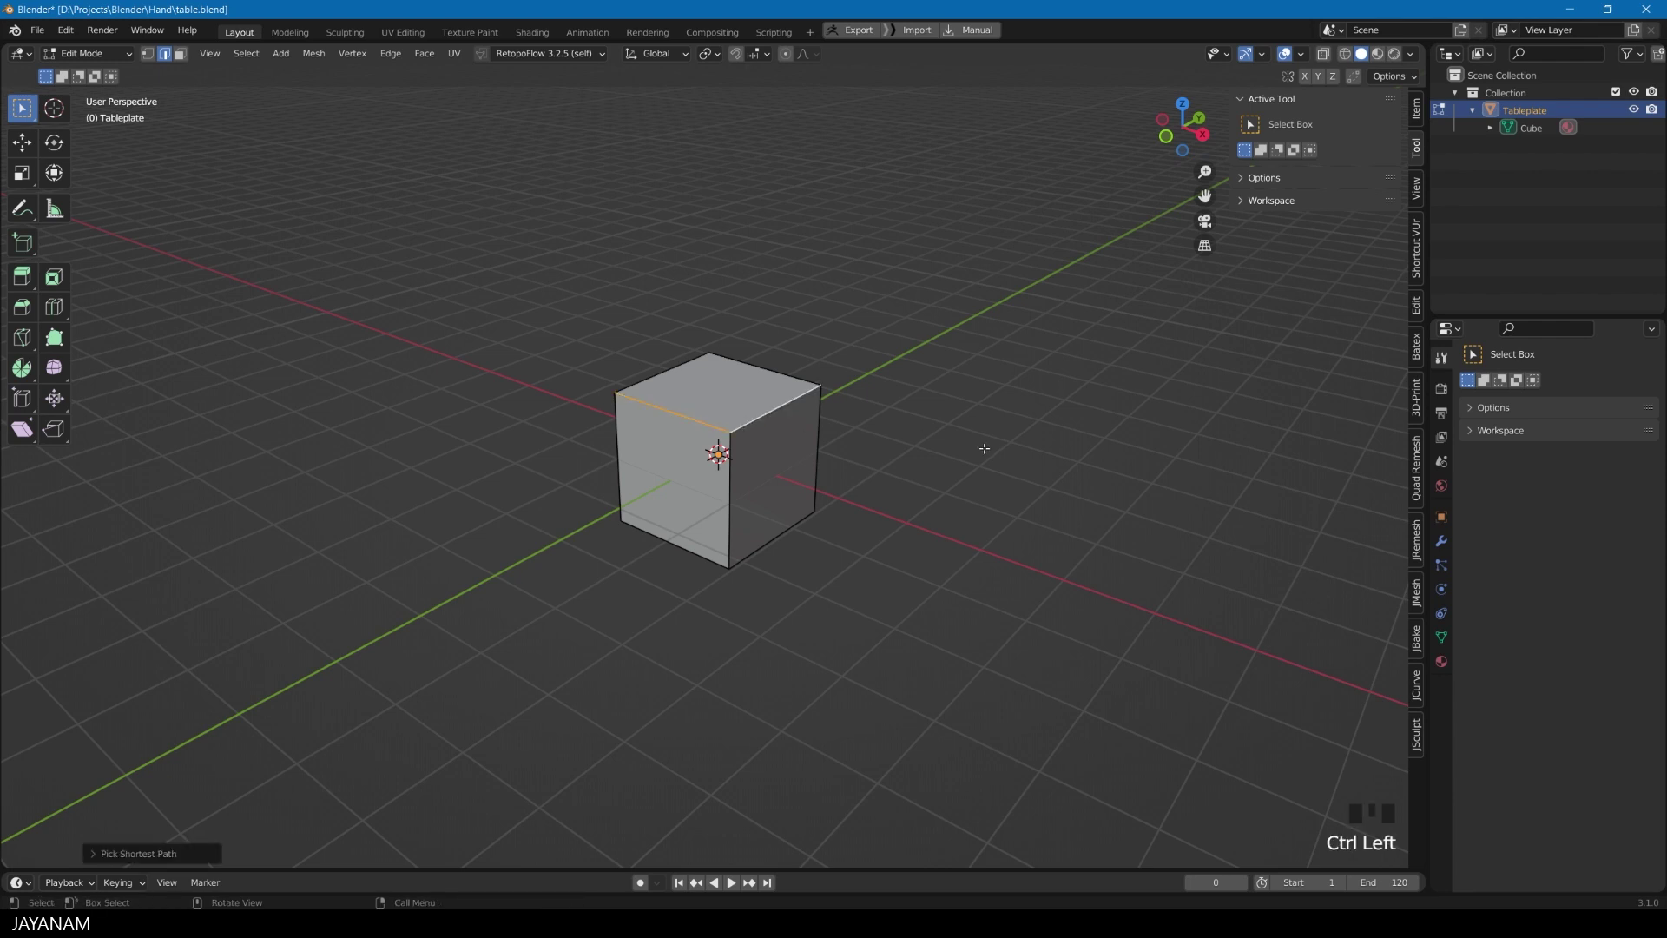
left_click(147, 53)
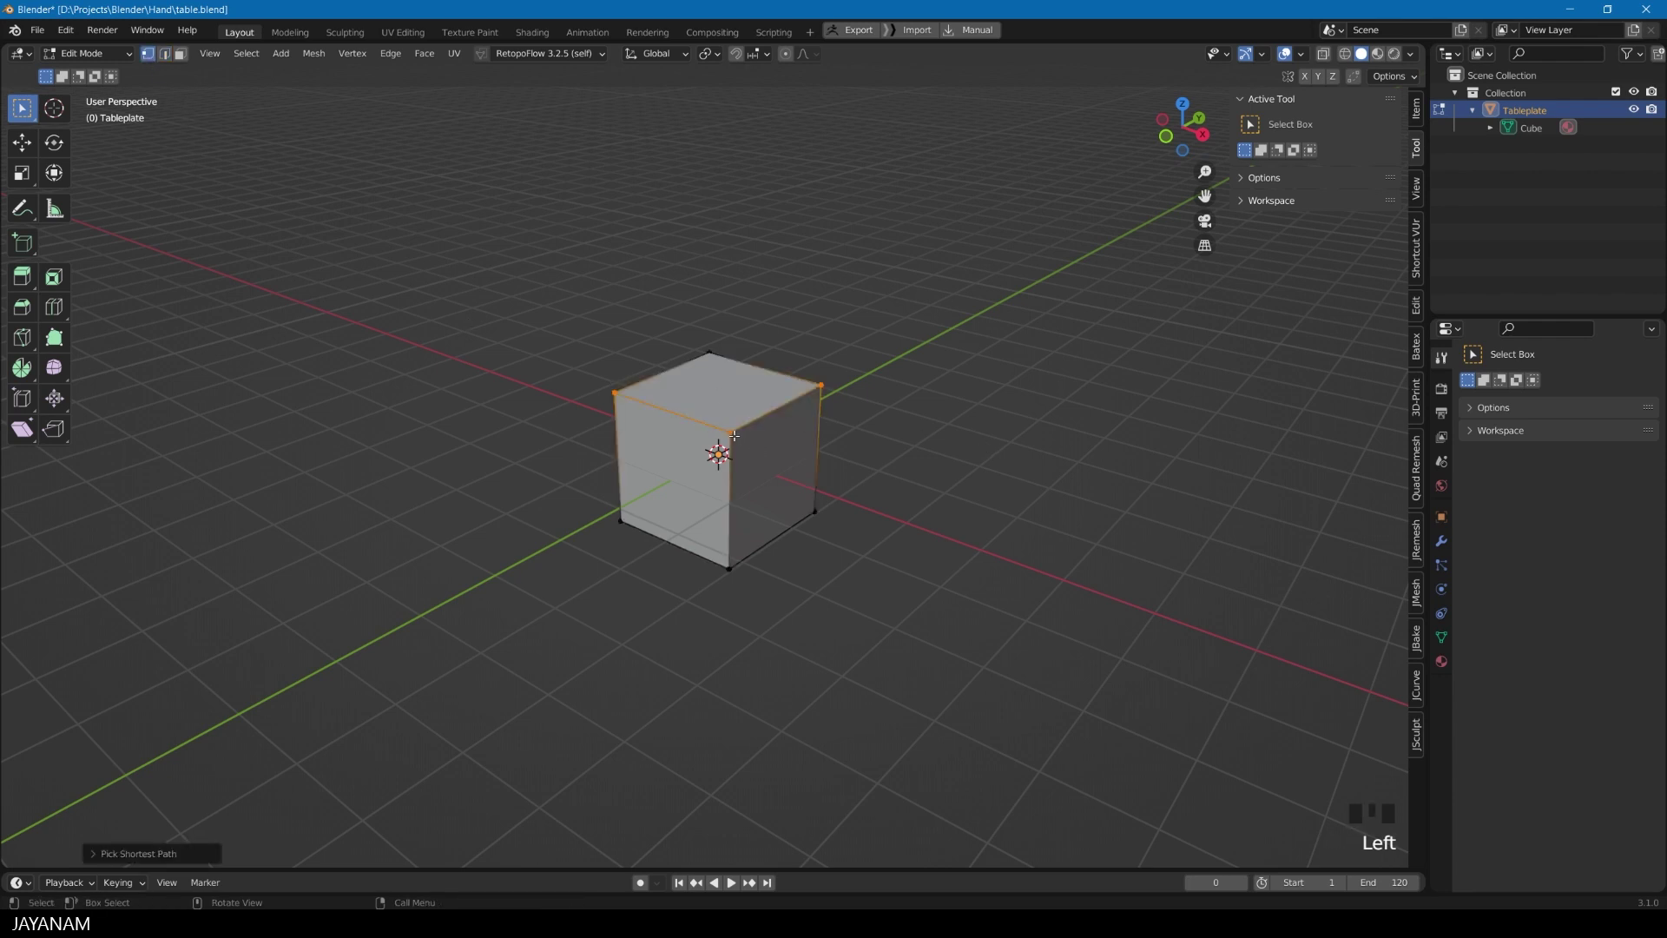
left_click(730, 433)
left_click(729, 569, "ctrl")
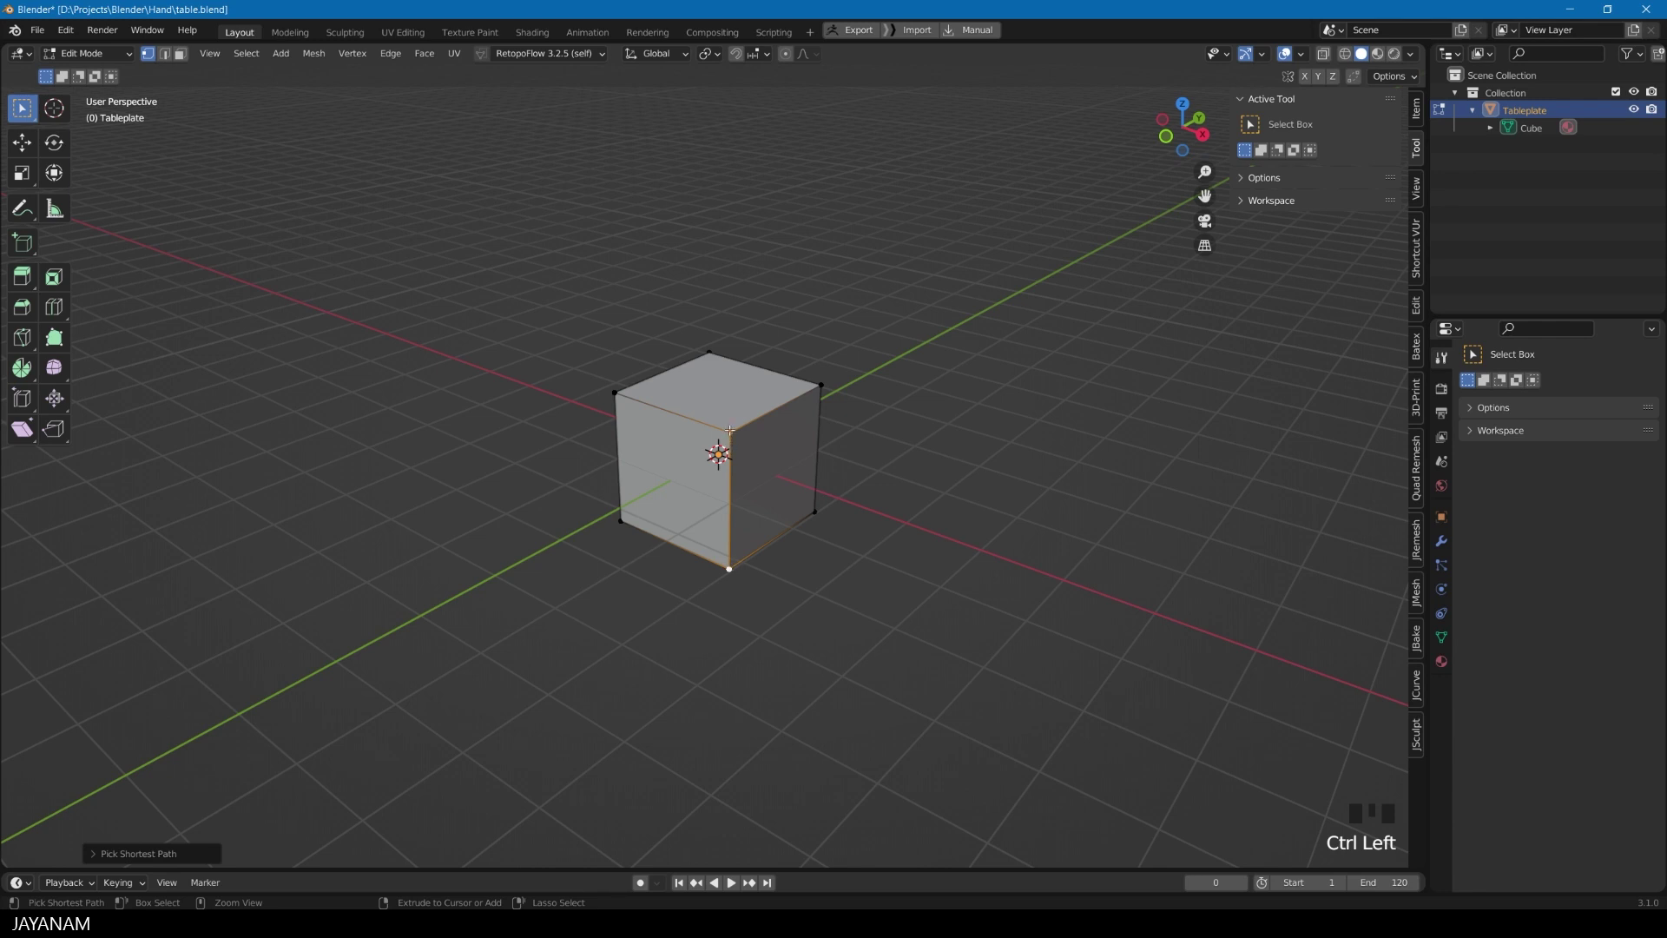
left_click(731, 431, "ctrl")
left_click(731, 432, "ctrl")
left_click(731, 432, "ctrl")
left_click(732, 432, "ctrl")
left_click(732, 432, "ctrl")
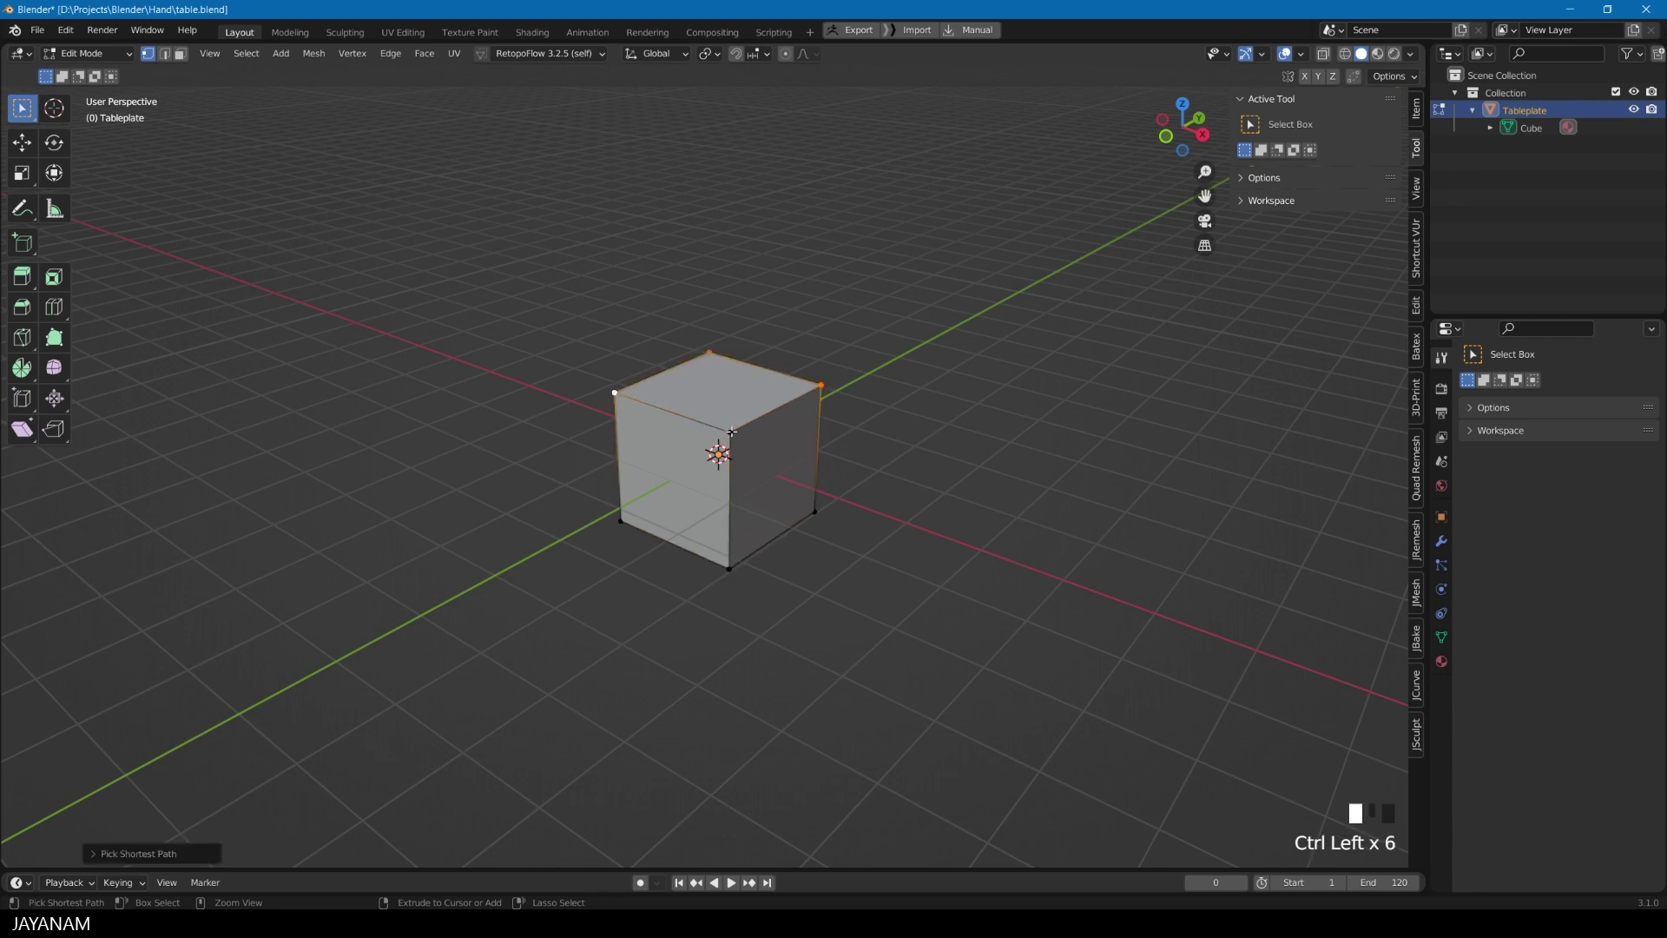
left_click(937, 519)
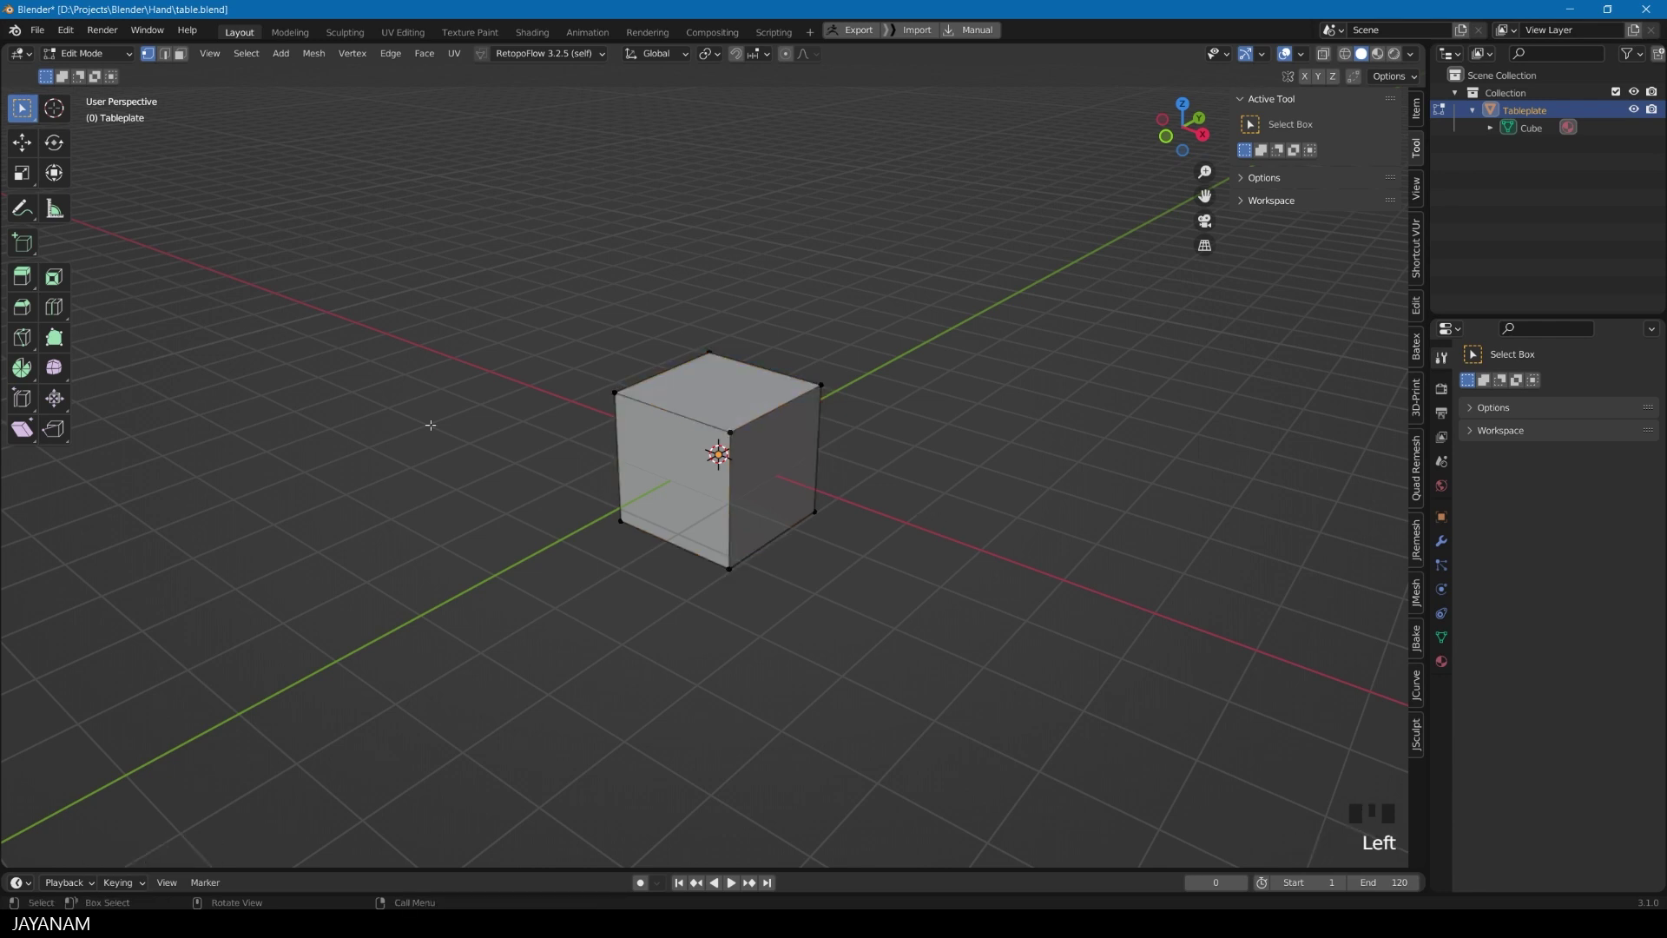
Step: Select the cube's bottom face and move it about 1842 mm up Z into a thin slab
key("3")
middle_click_drag(738, 588, 765, 461)
left_click(765, 461)
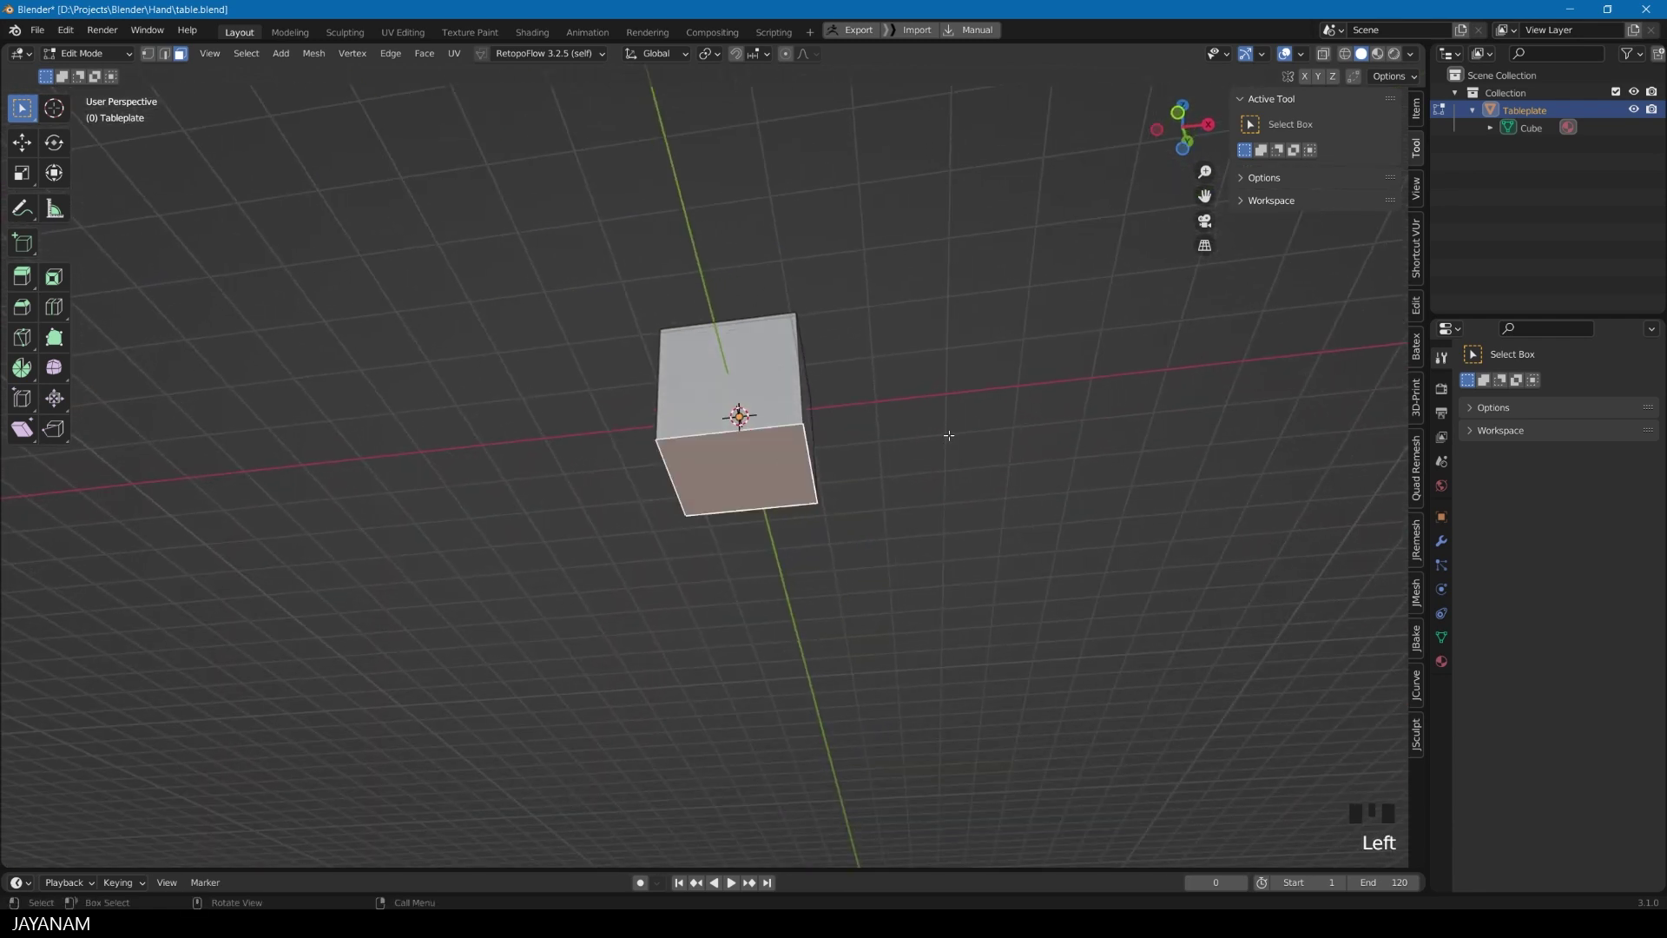
middle_click_drag(941, 435, 772, 580)
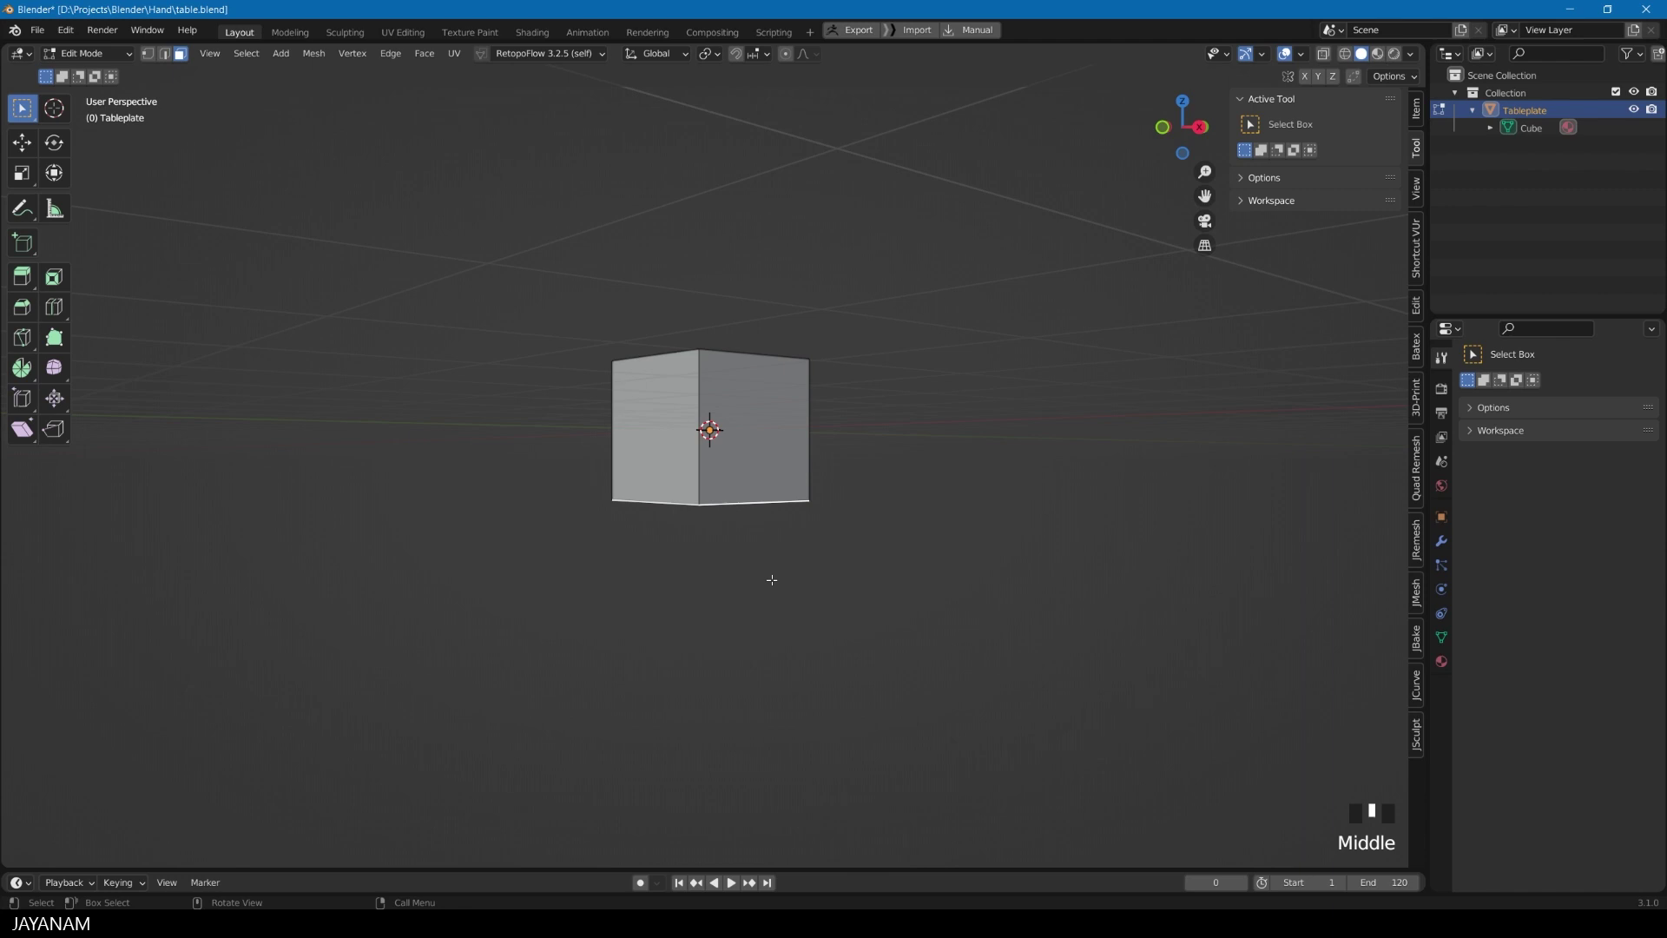
middle_click_drag(772, 334, 917, 521)
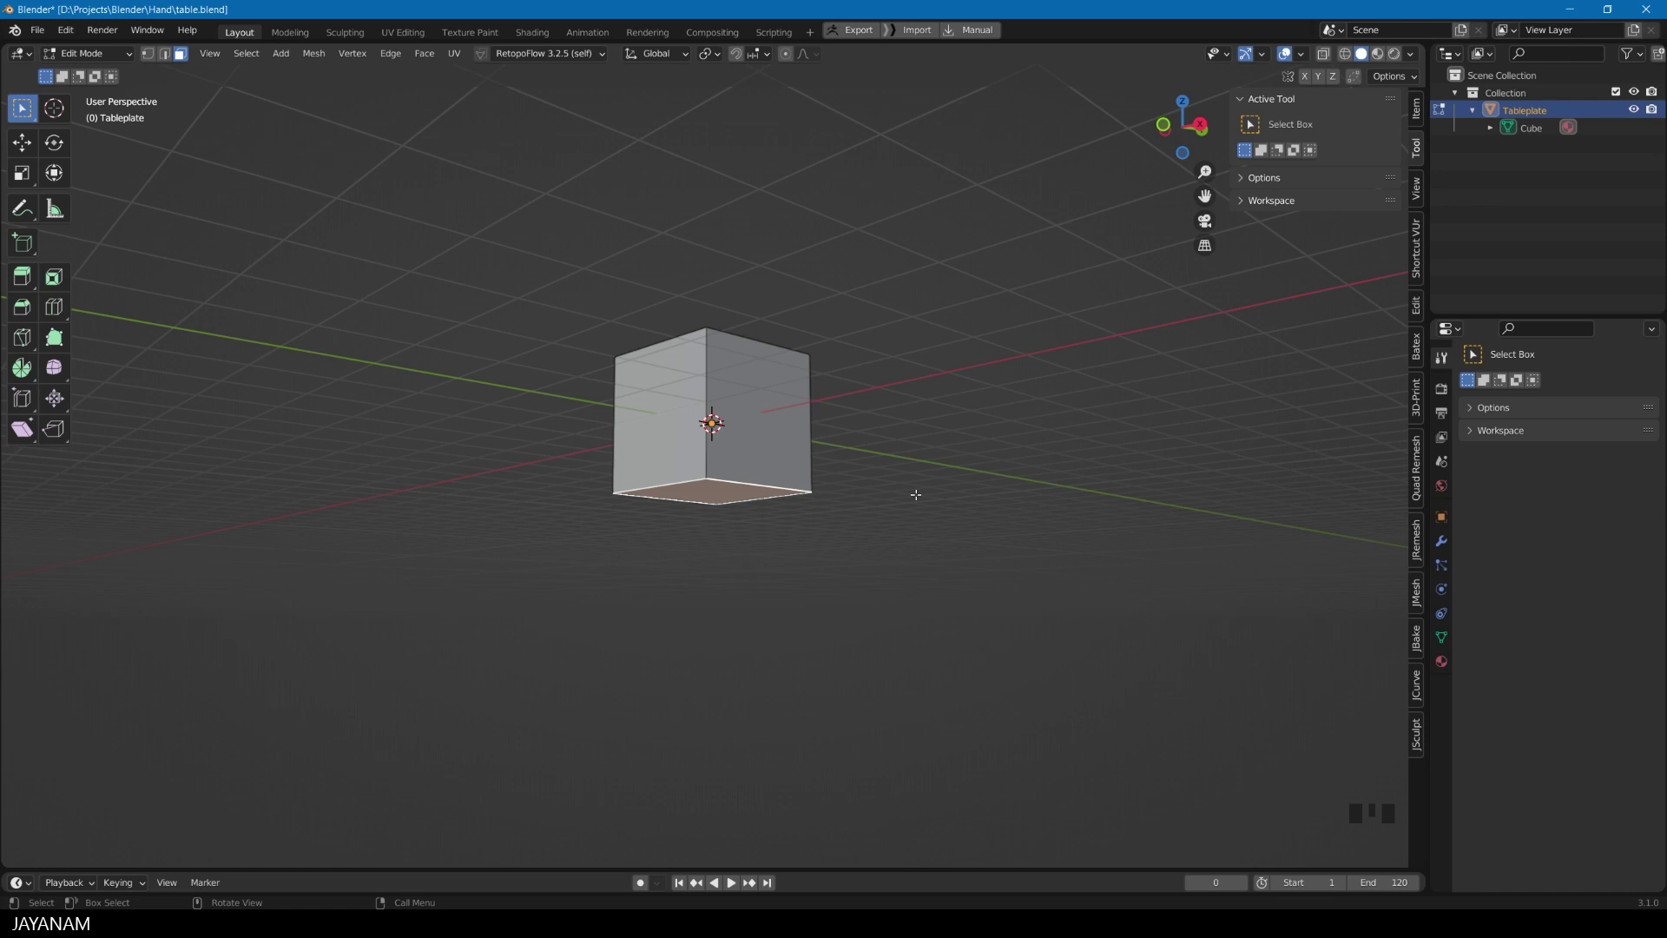
key("g")
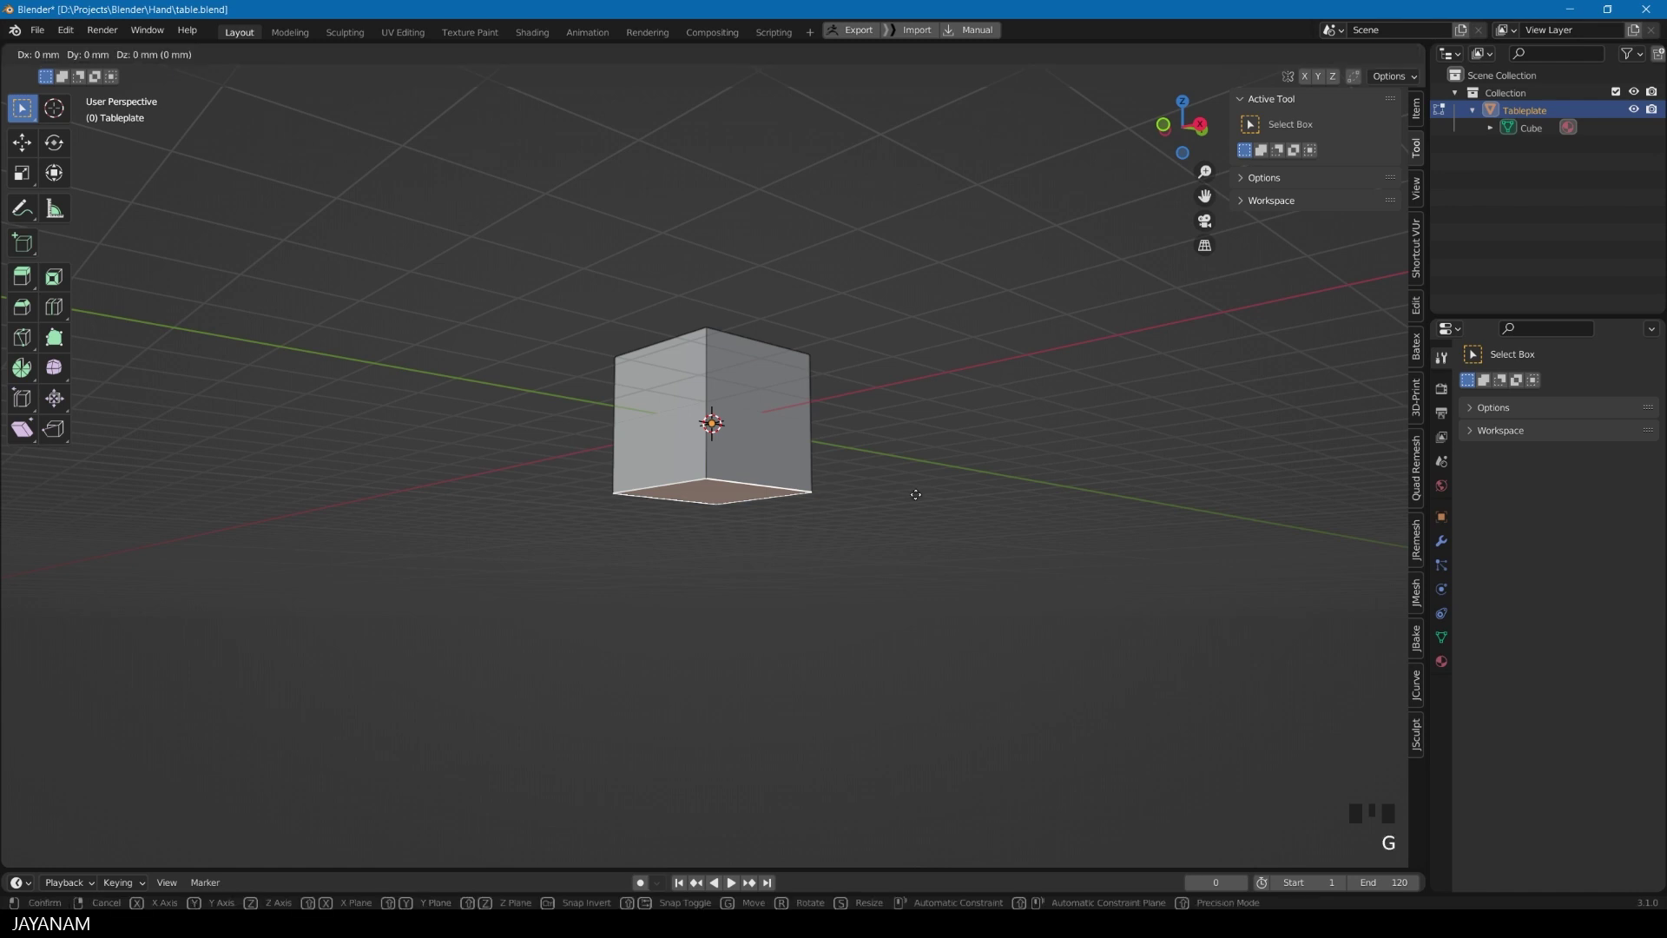
key("z")
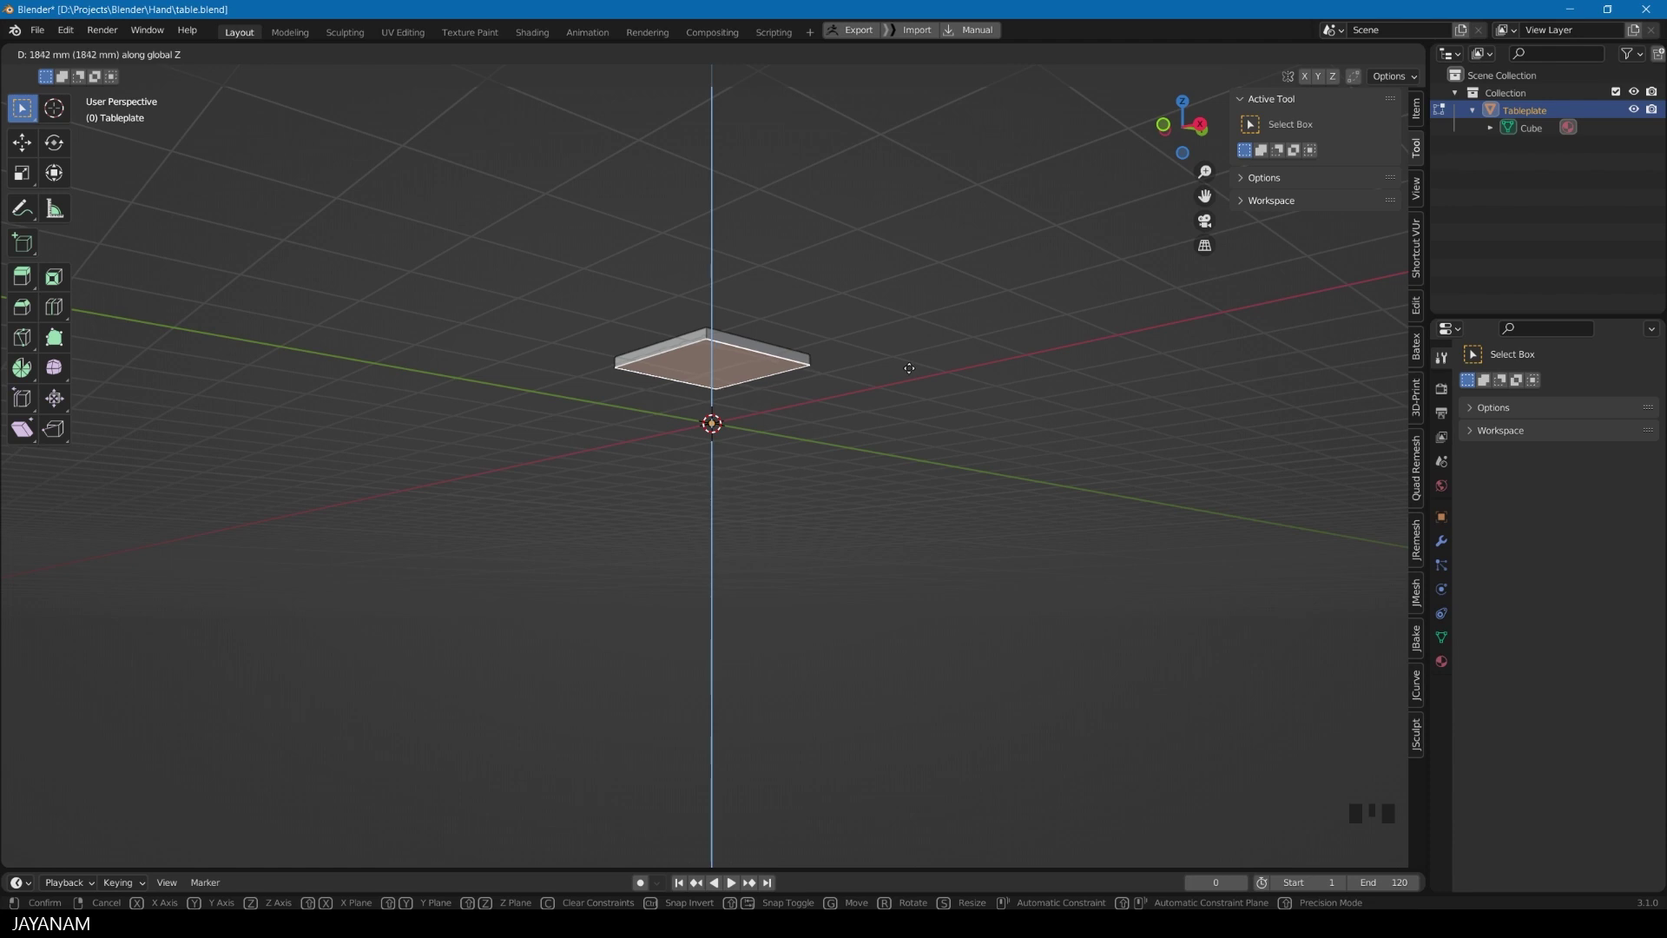
left_click(910, 369)
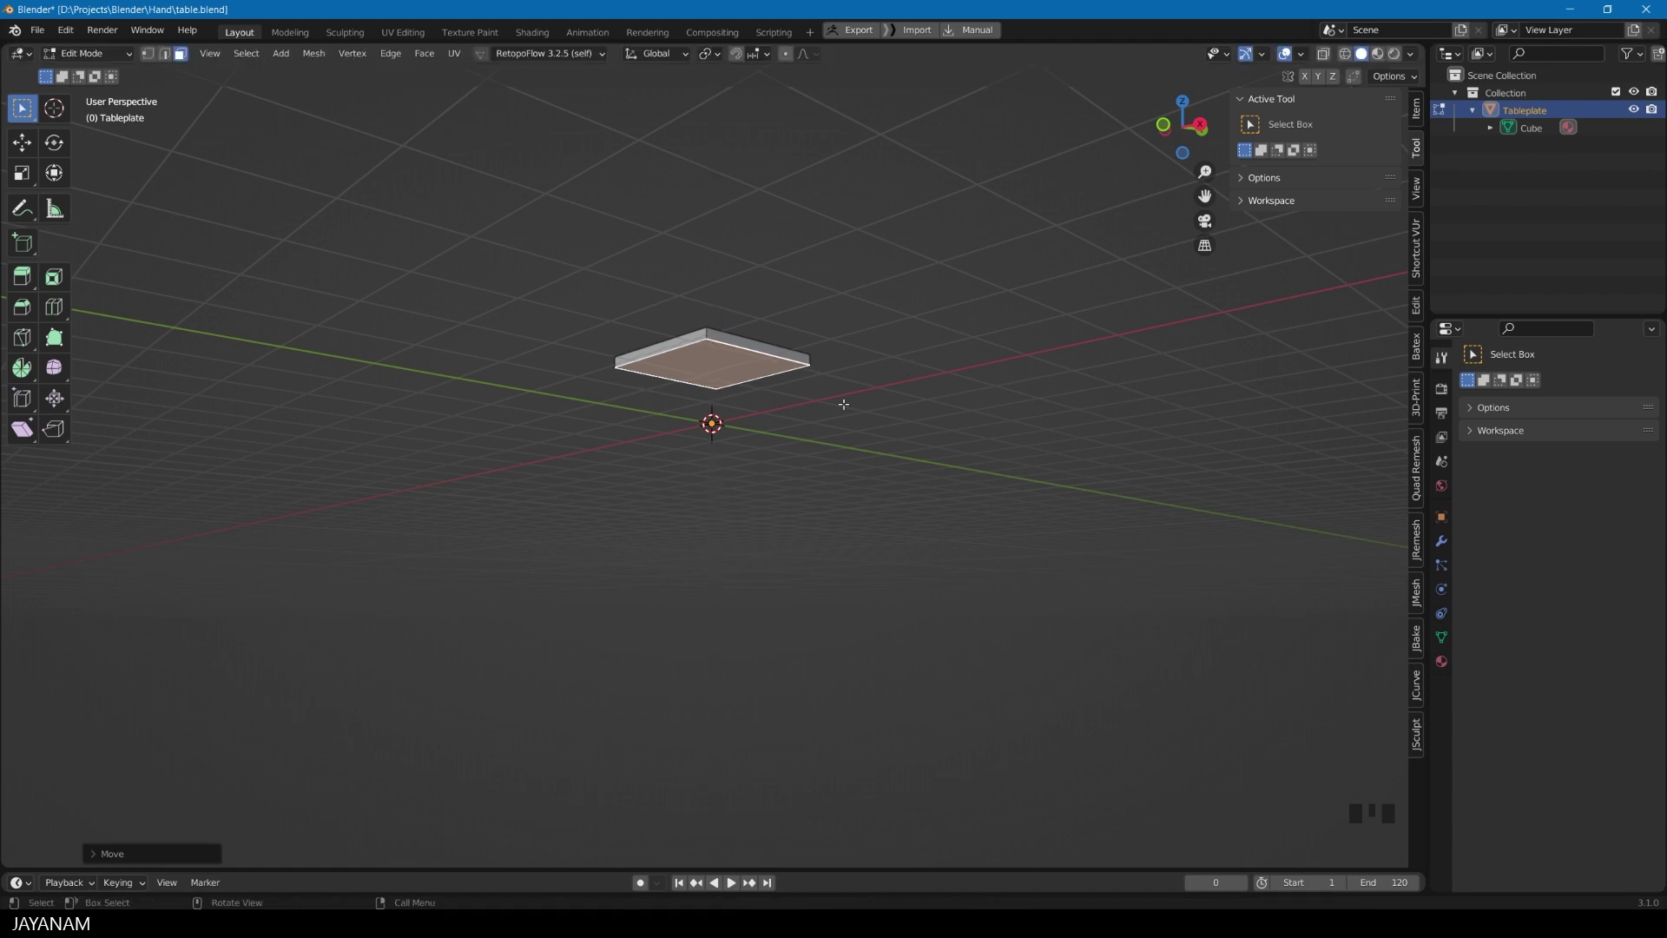
middle_click_drag(841, 402, 745, 453)
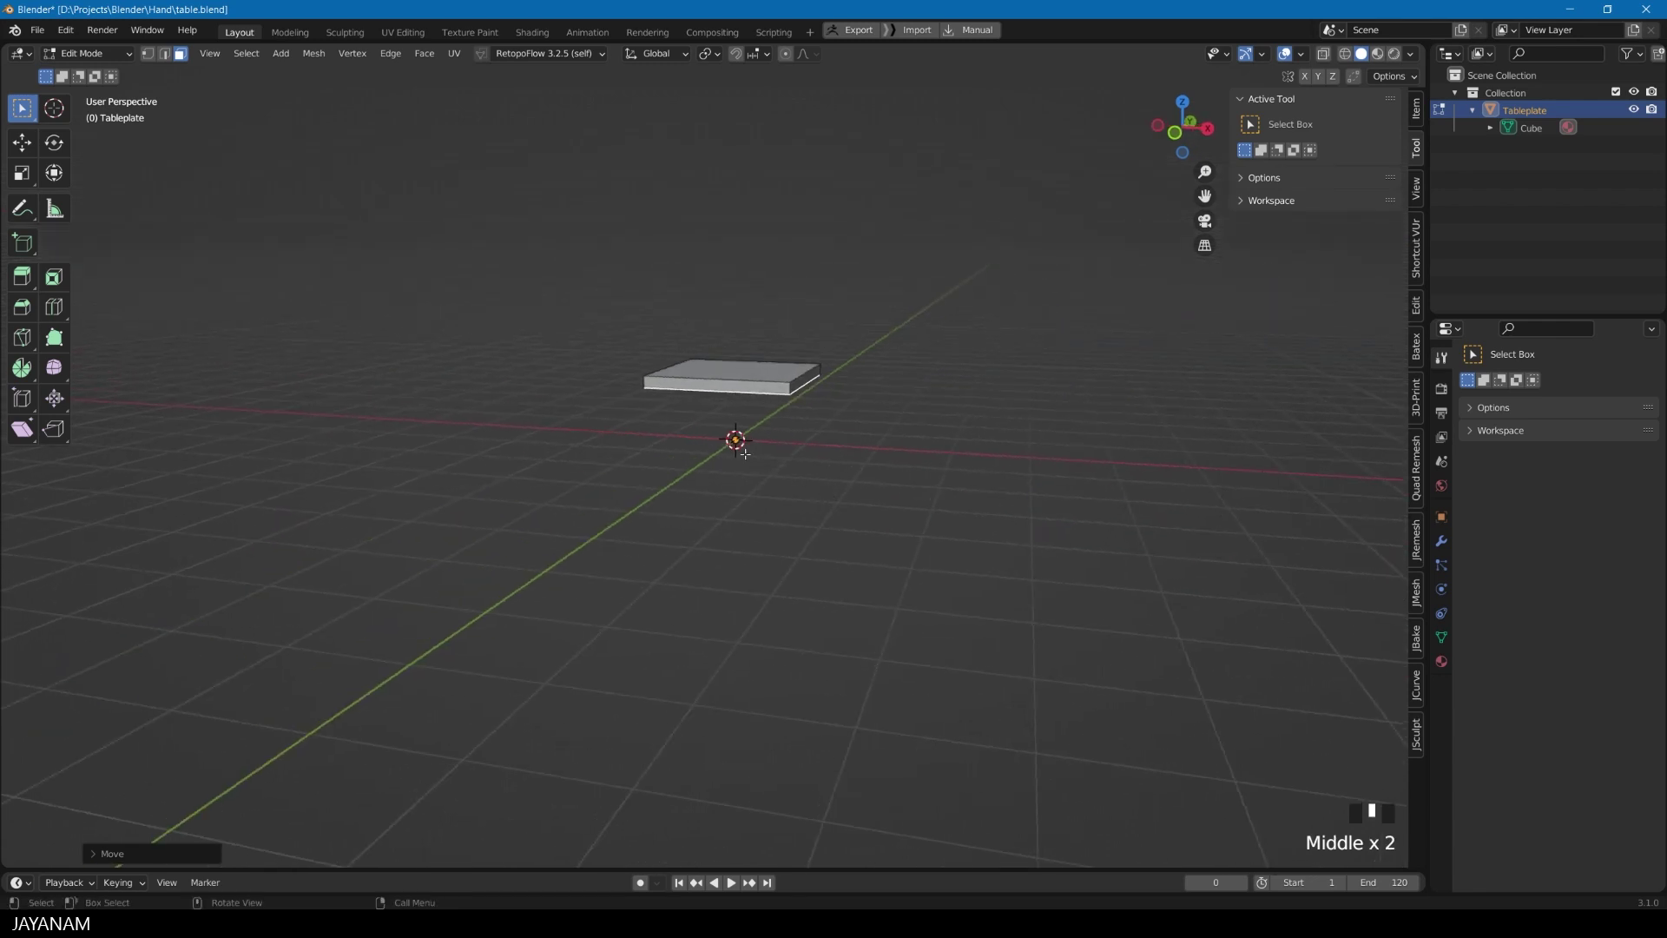
middle_click_drag(865, 480, 853, 486)
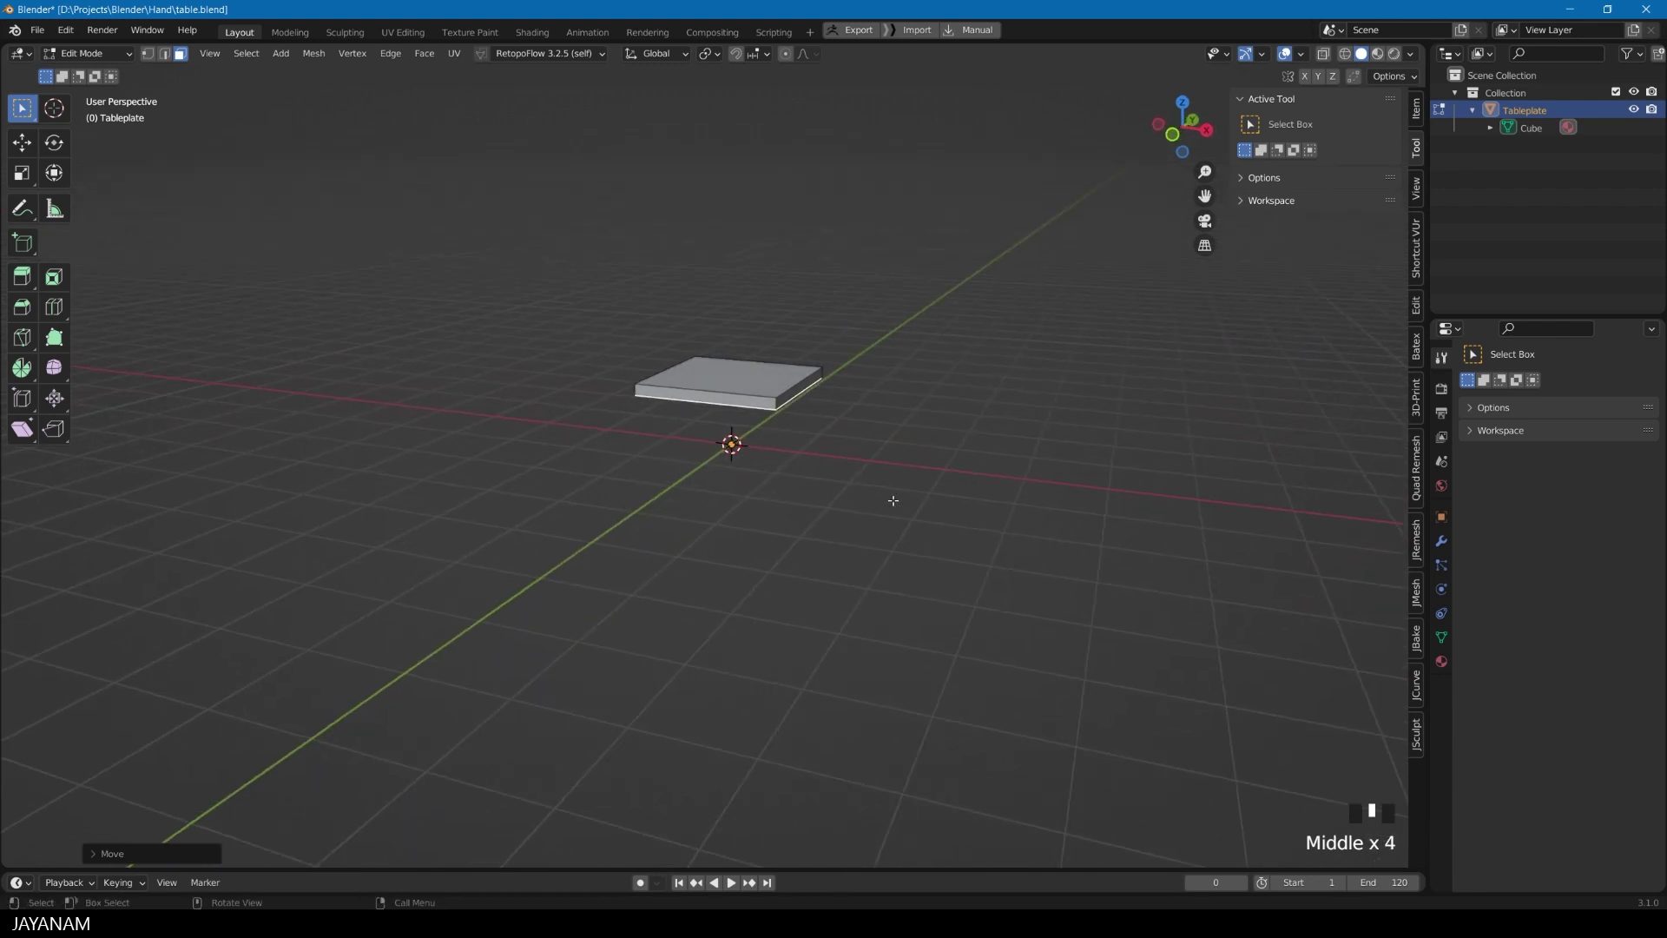
Step: Return the Tableplate to Object Mode, keeping its orientation unchanged
key("Tab")
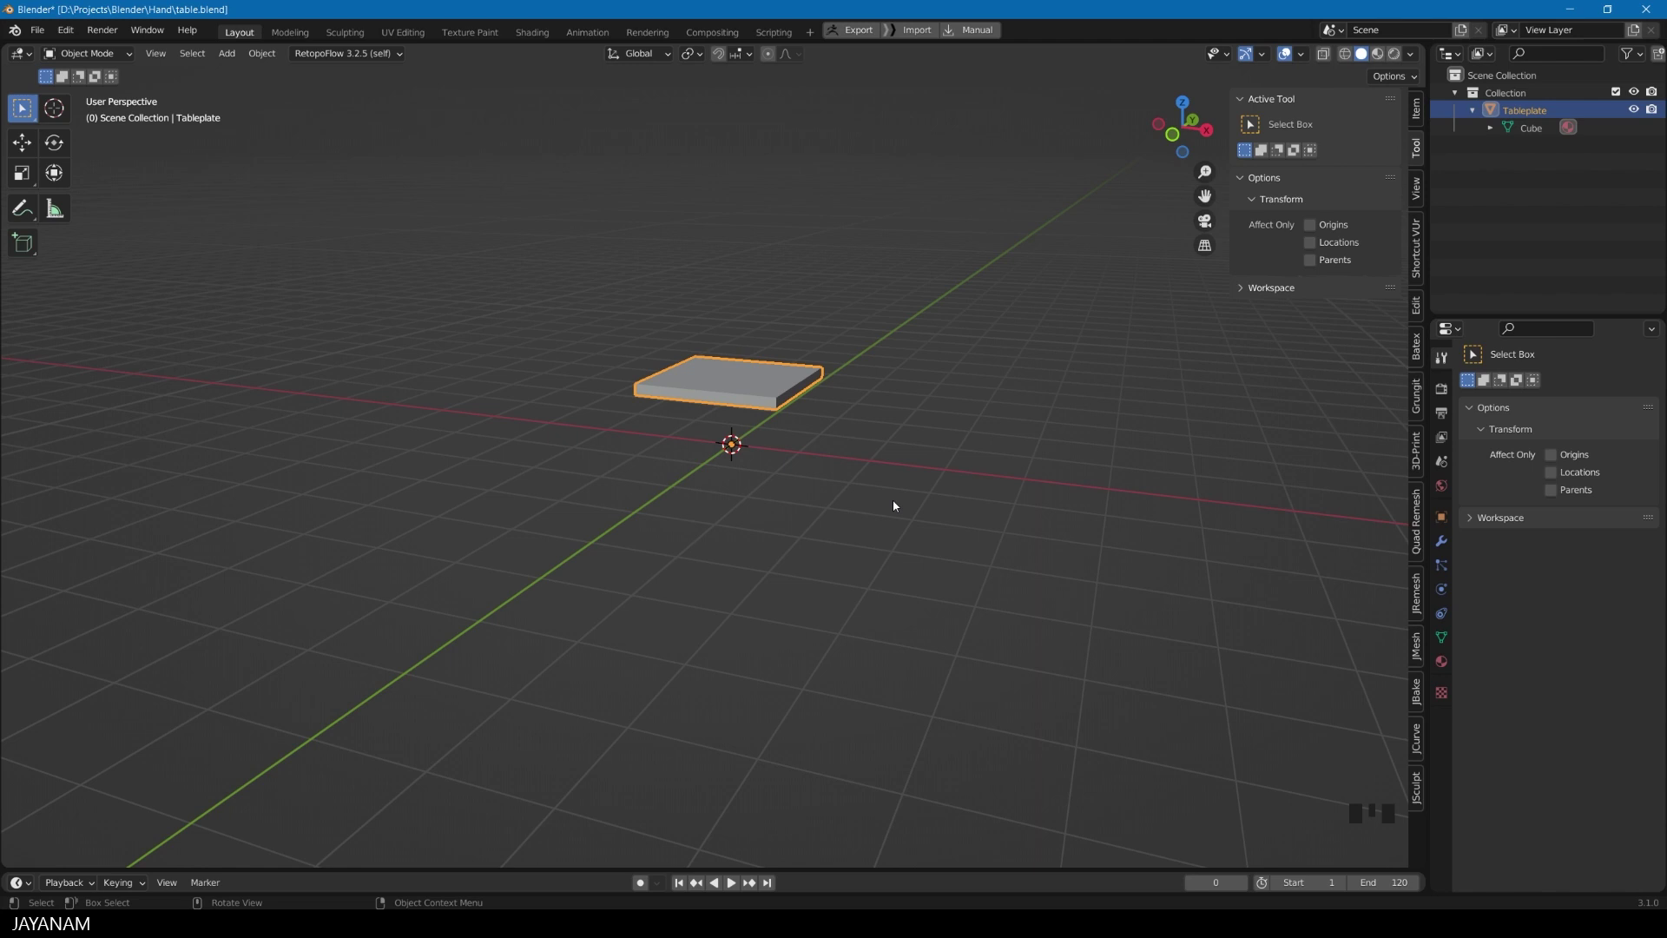
key("r")
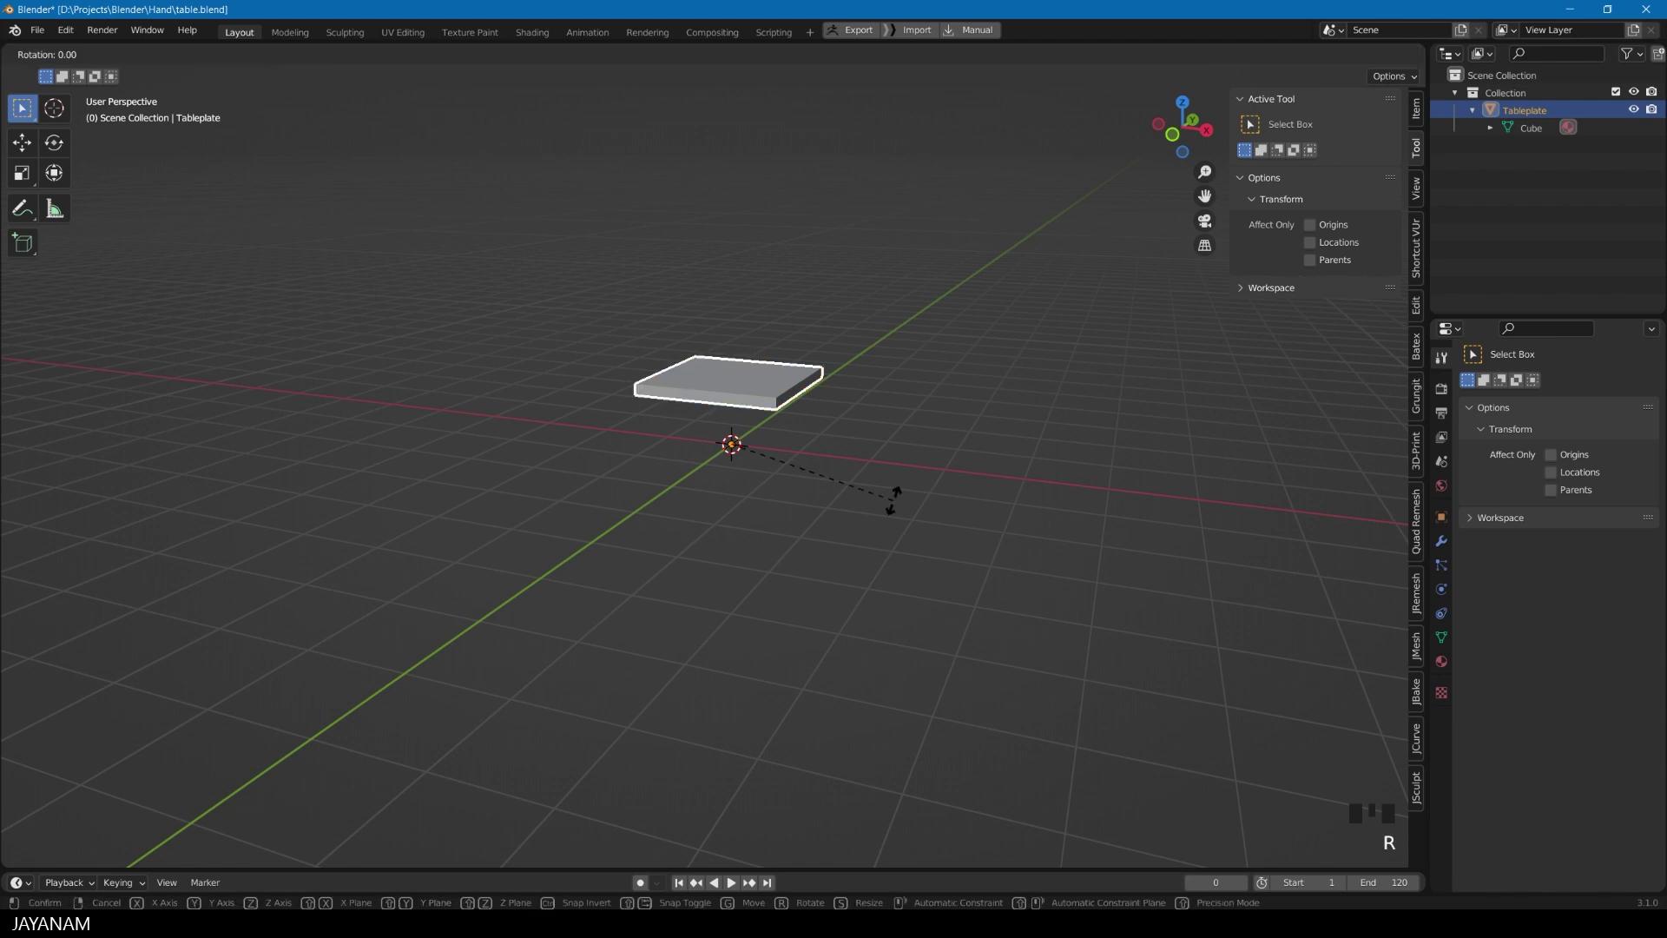
left_click(821, 484)
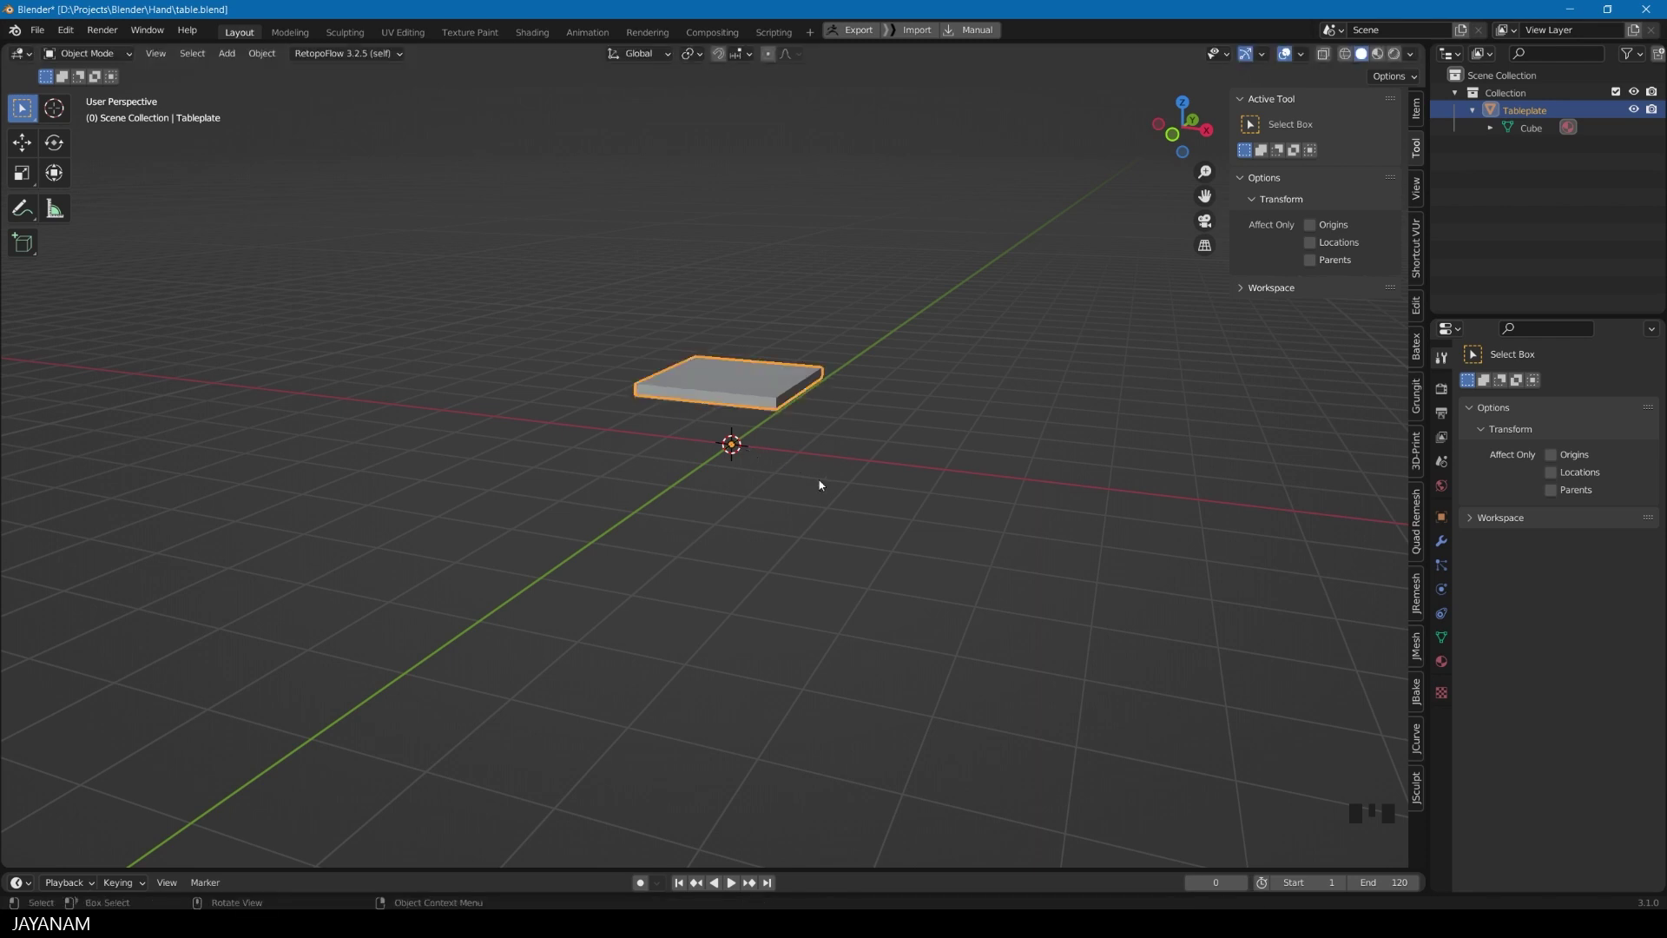
scroll(820, 483, "up", 3)
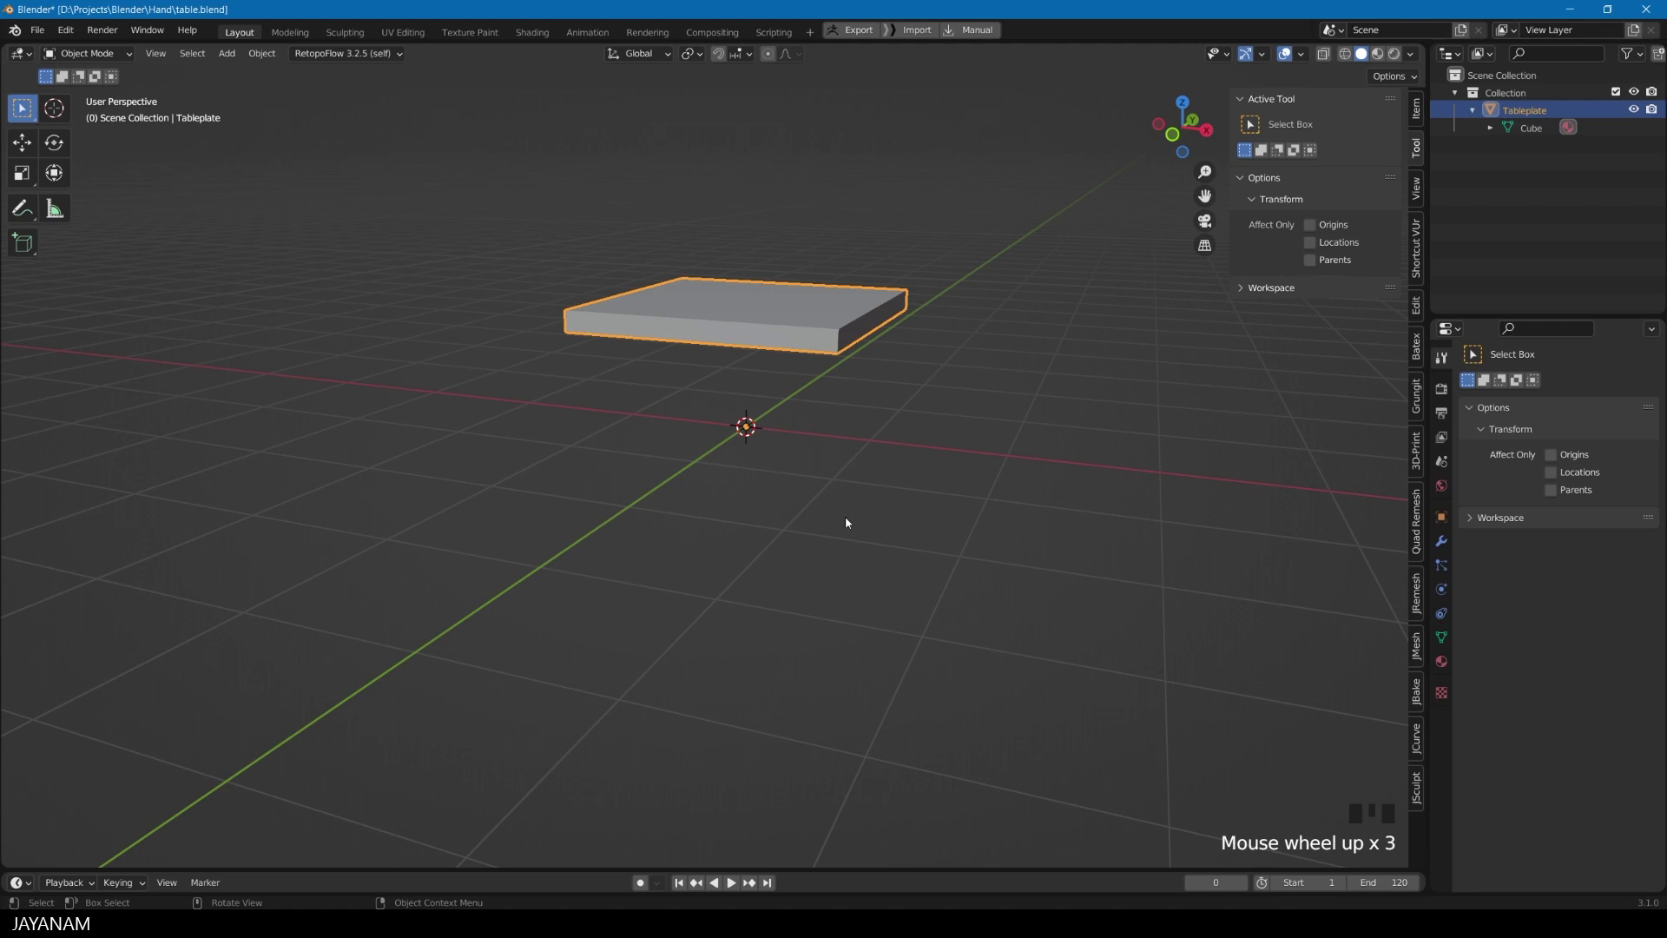
Step: Set the Tableplate's origin to its geometry via the 'origin' command search, cancelling a trial rotation
key("F3")
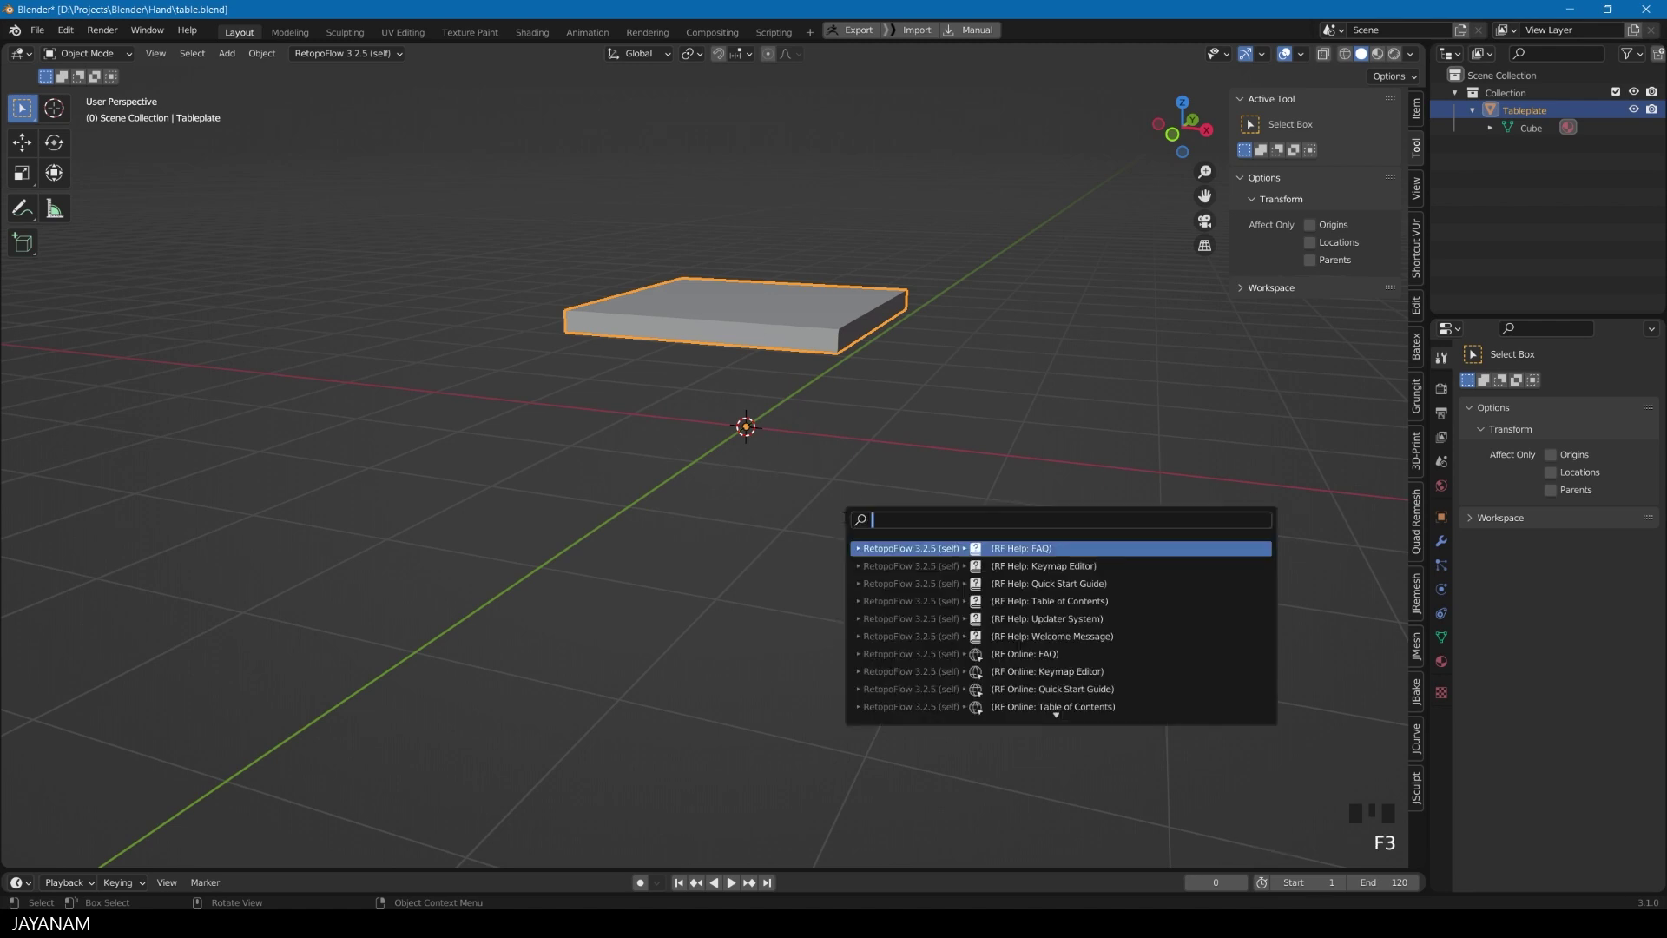
type("origin")
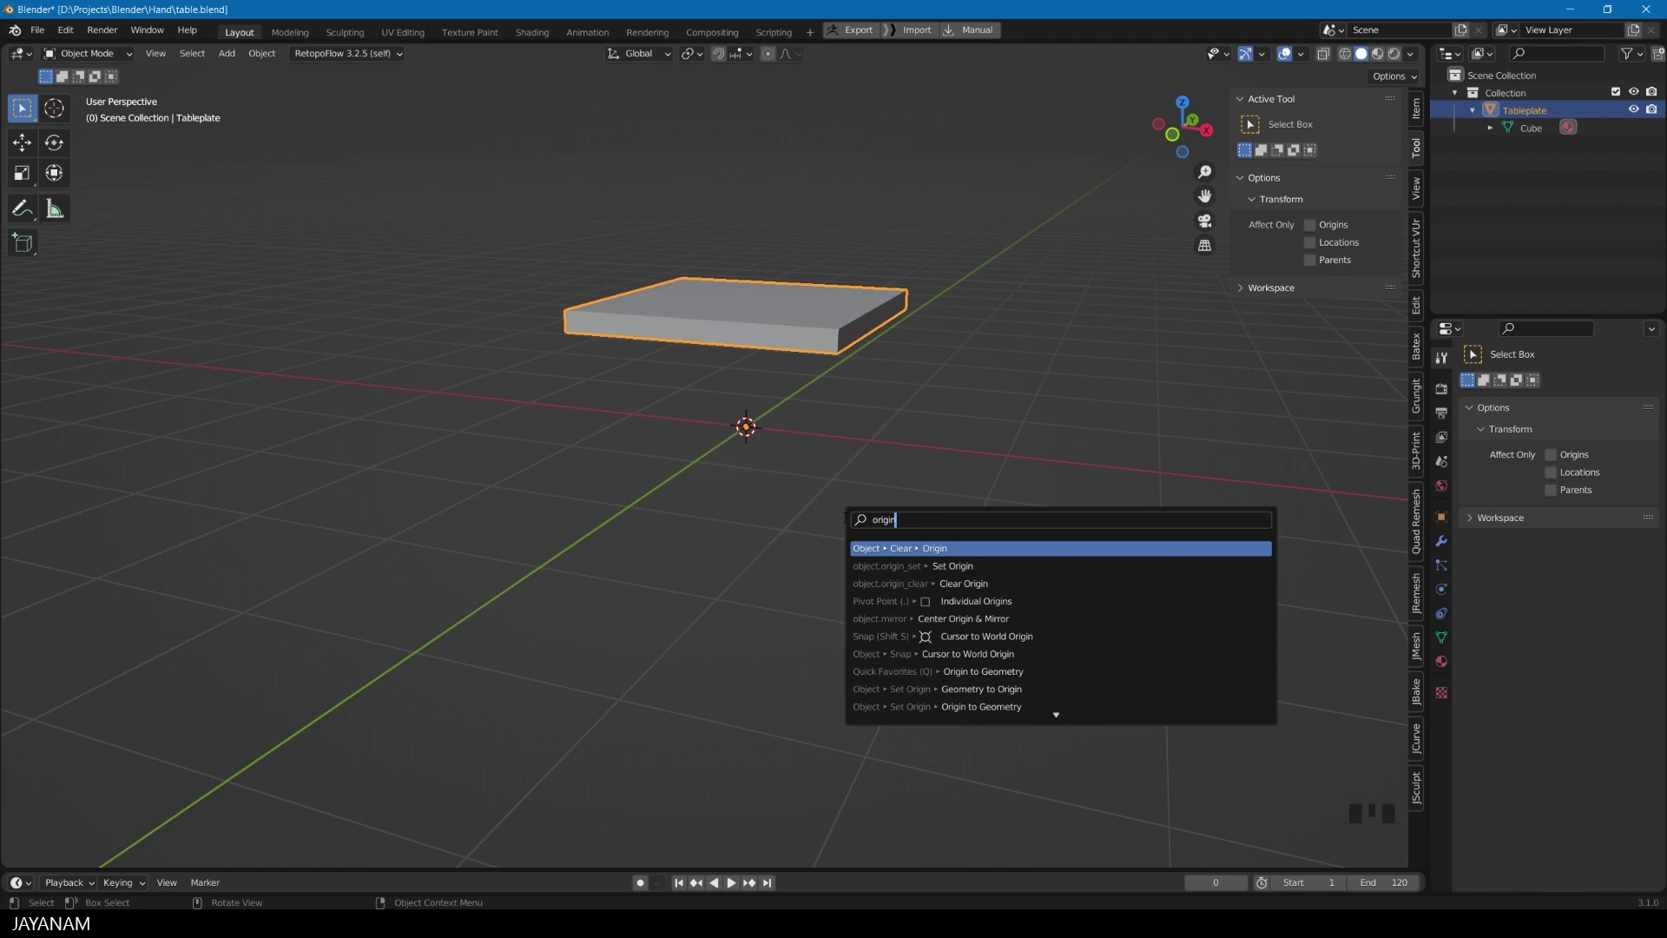
key("Down")
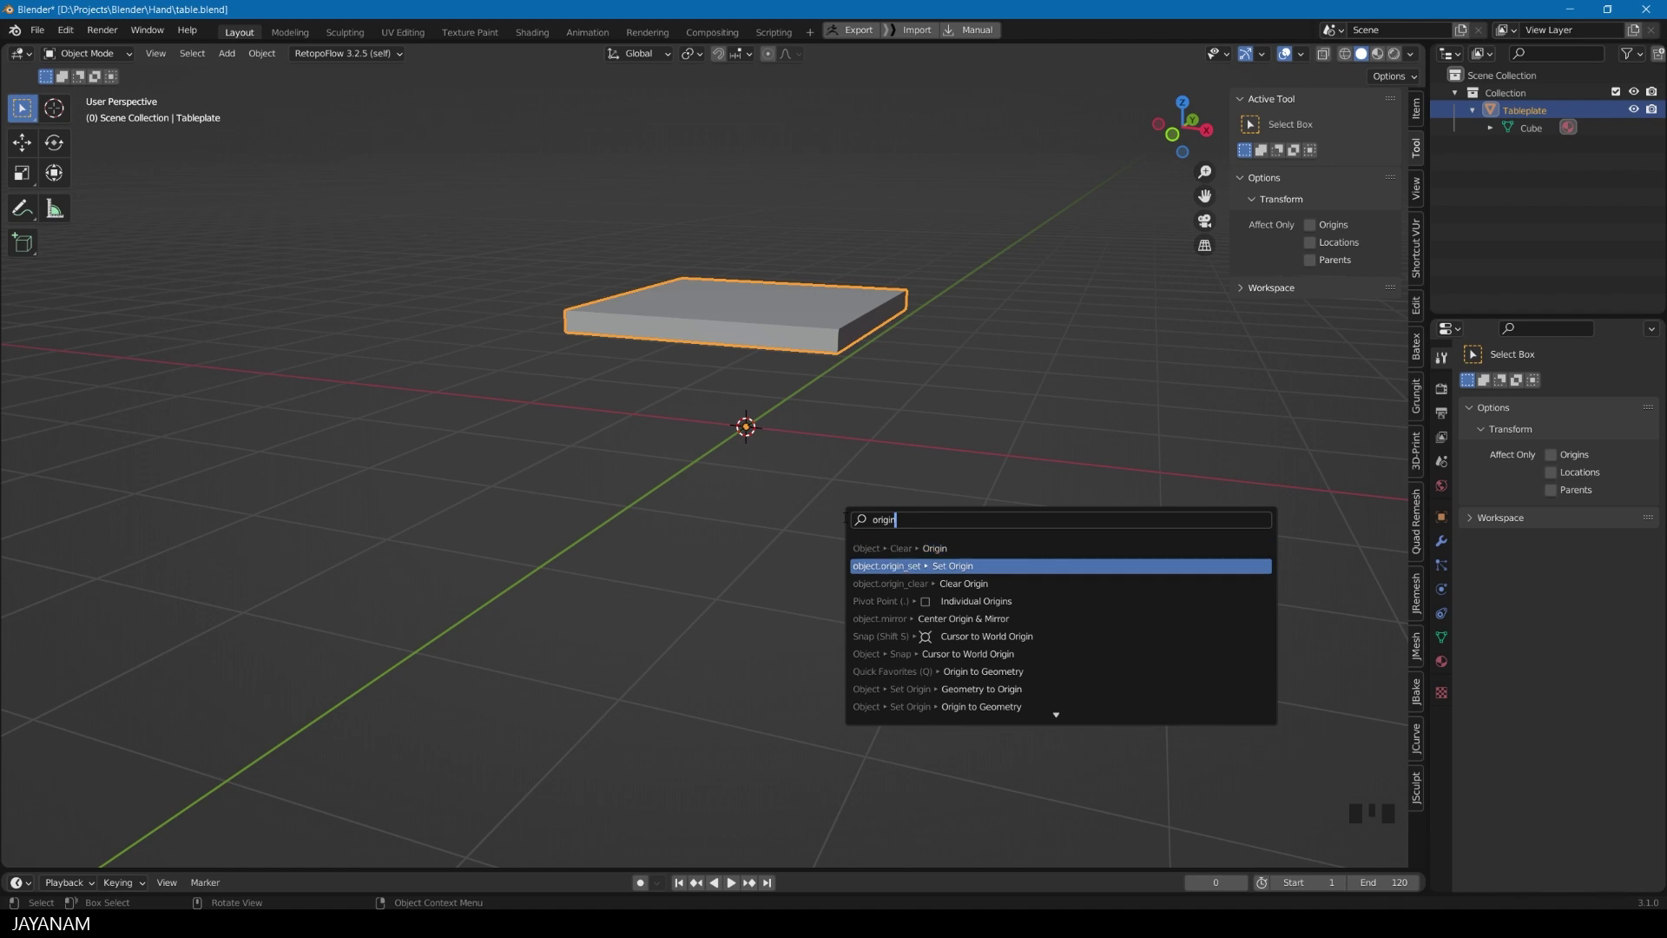
key("Return")
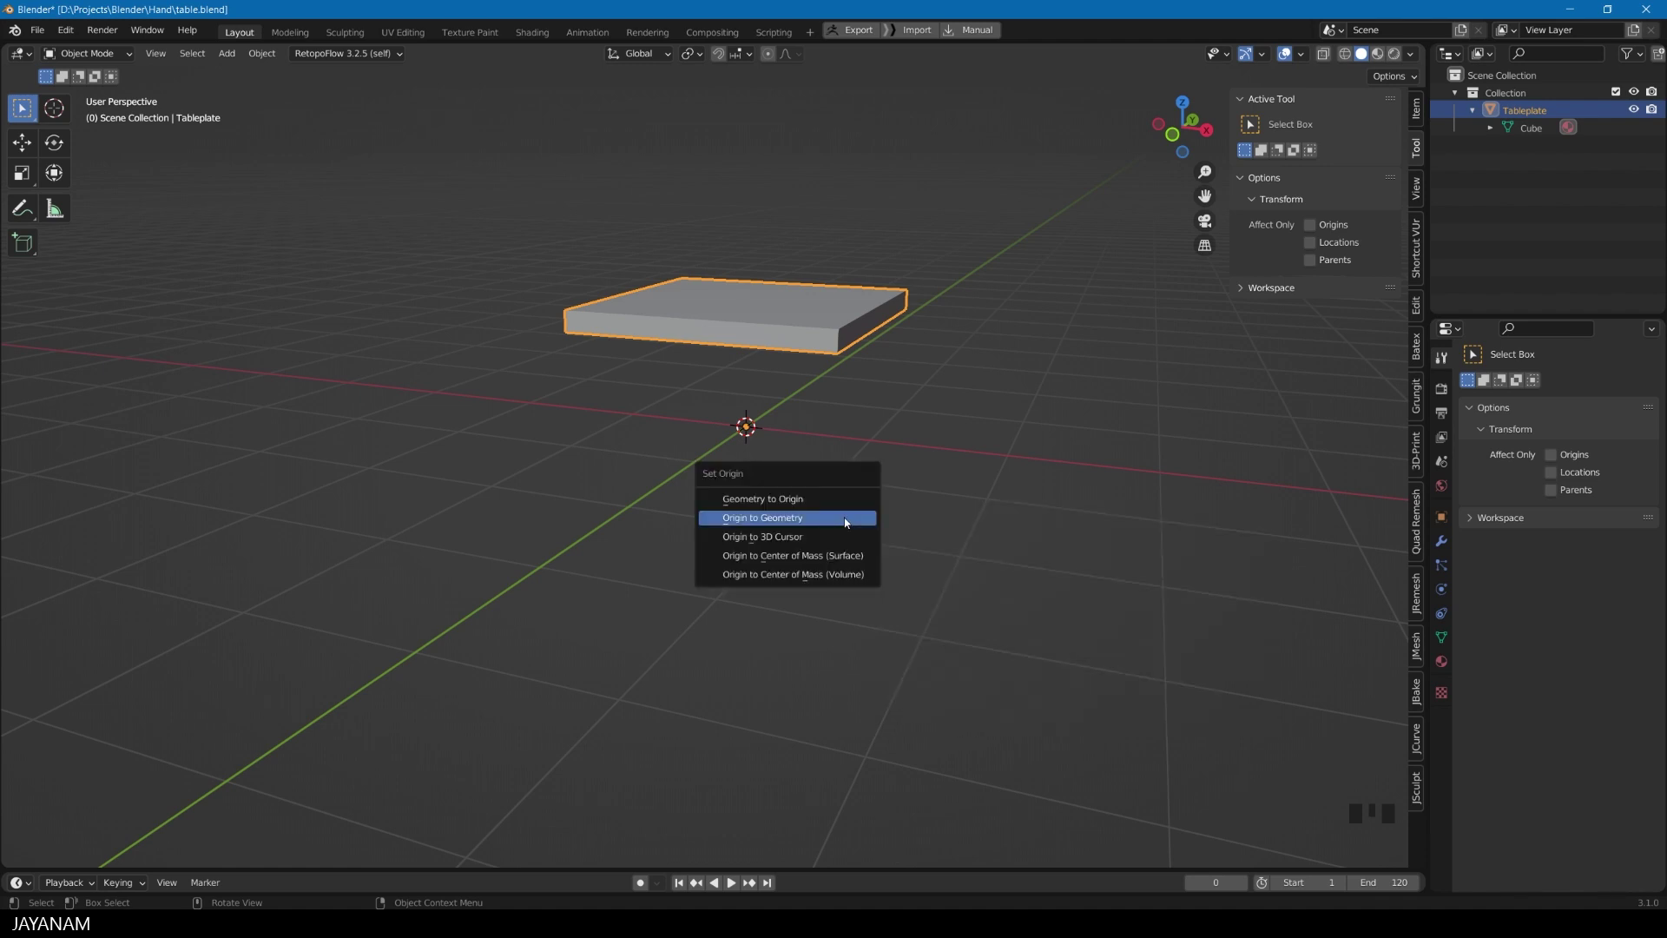
left_click(758, 518)
middle_click_drag(818, 488, 850, 467)
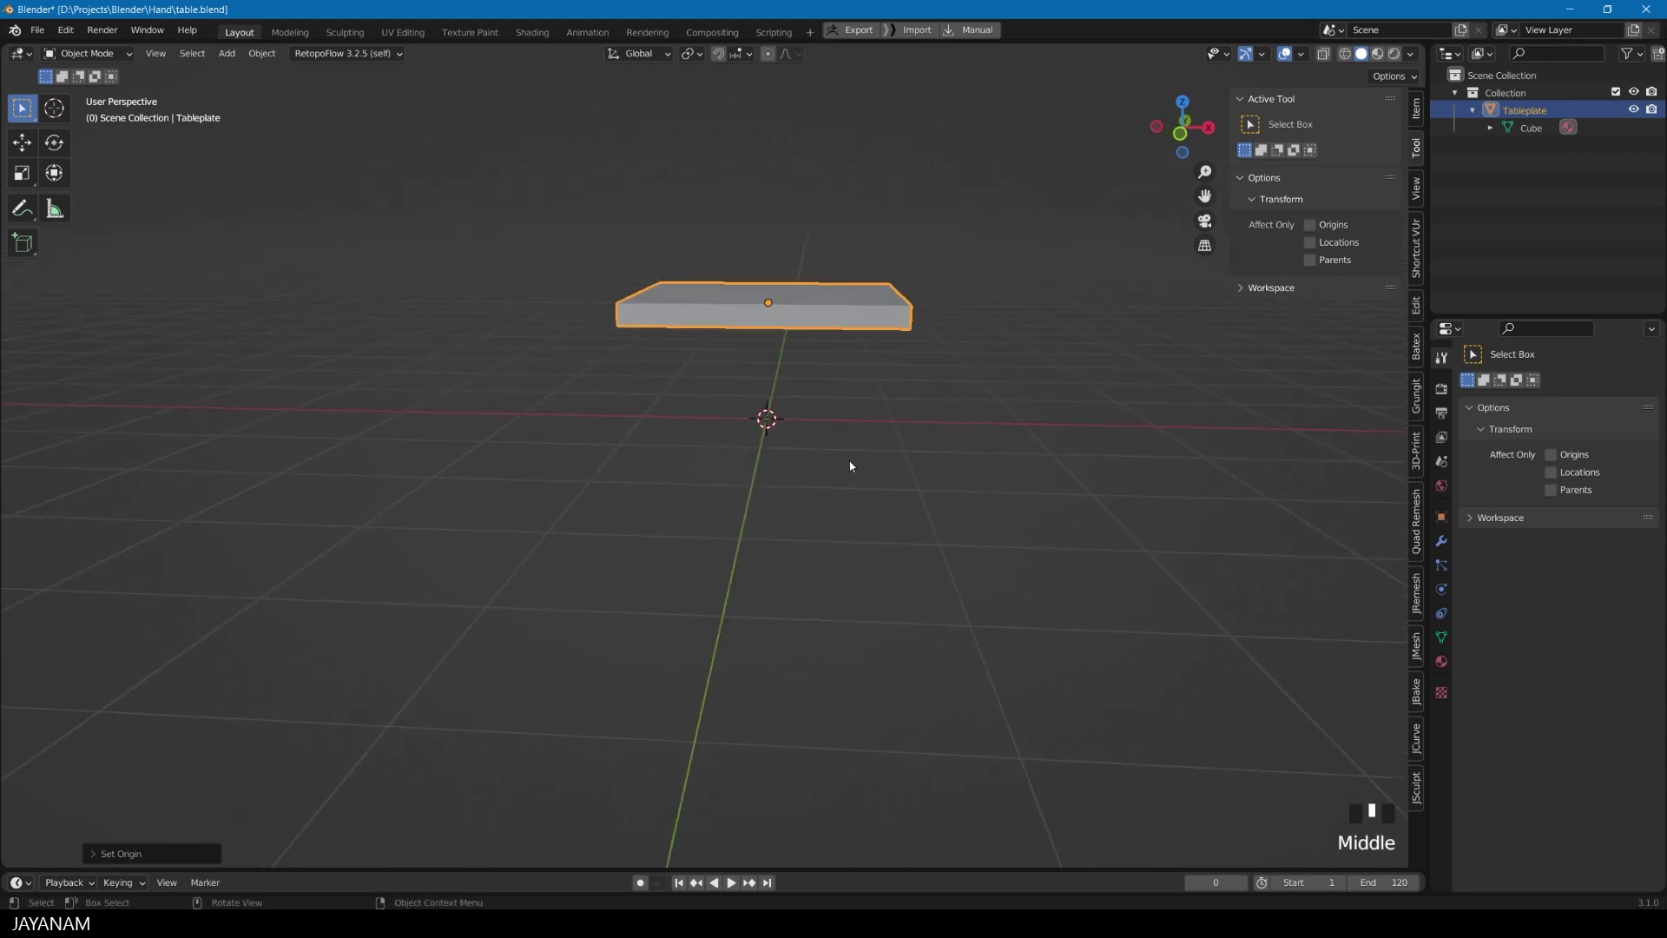
key("r")
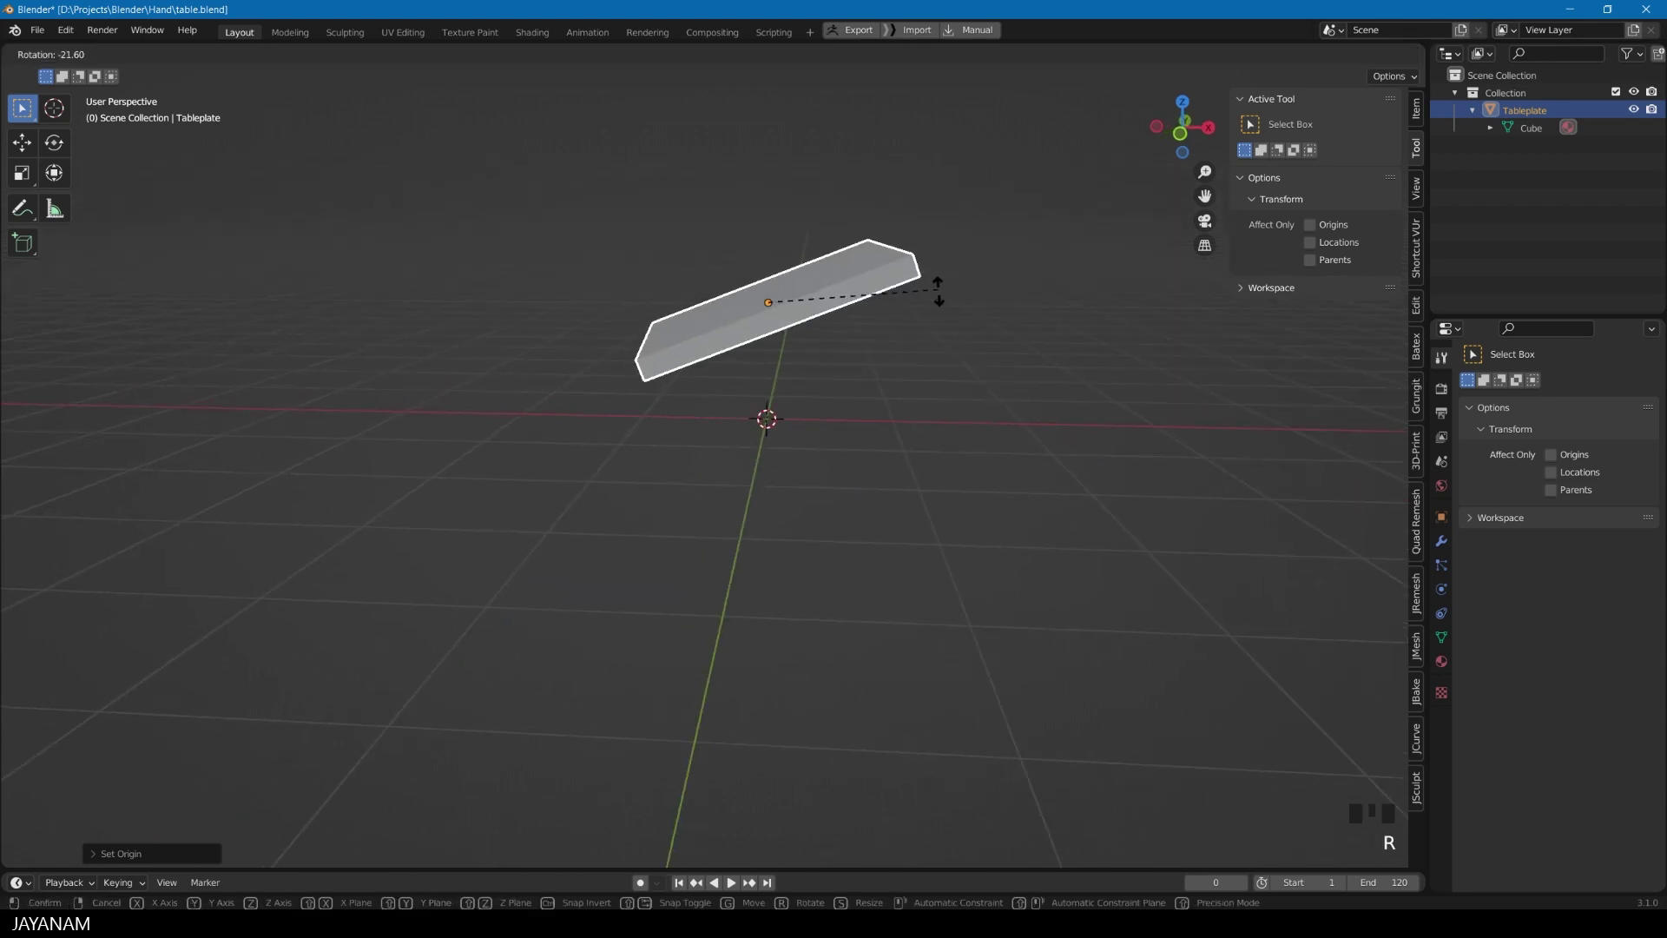
right_click(947, 374)
middle_click_drag(952, 375, 883, 416)
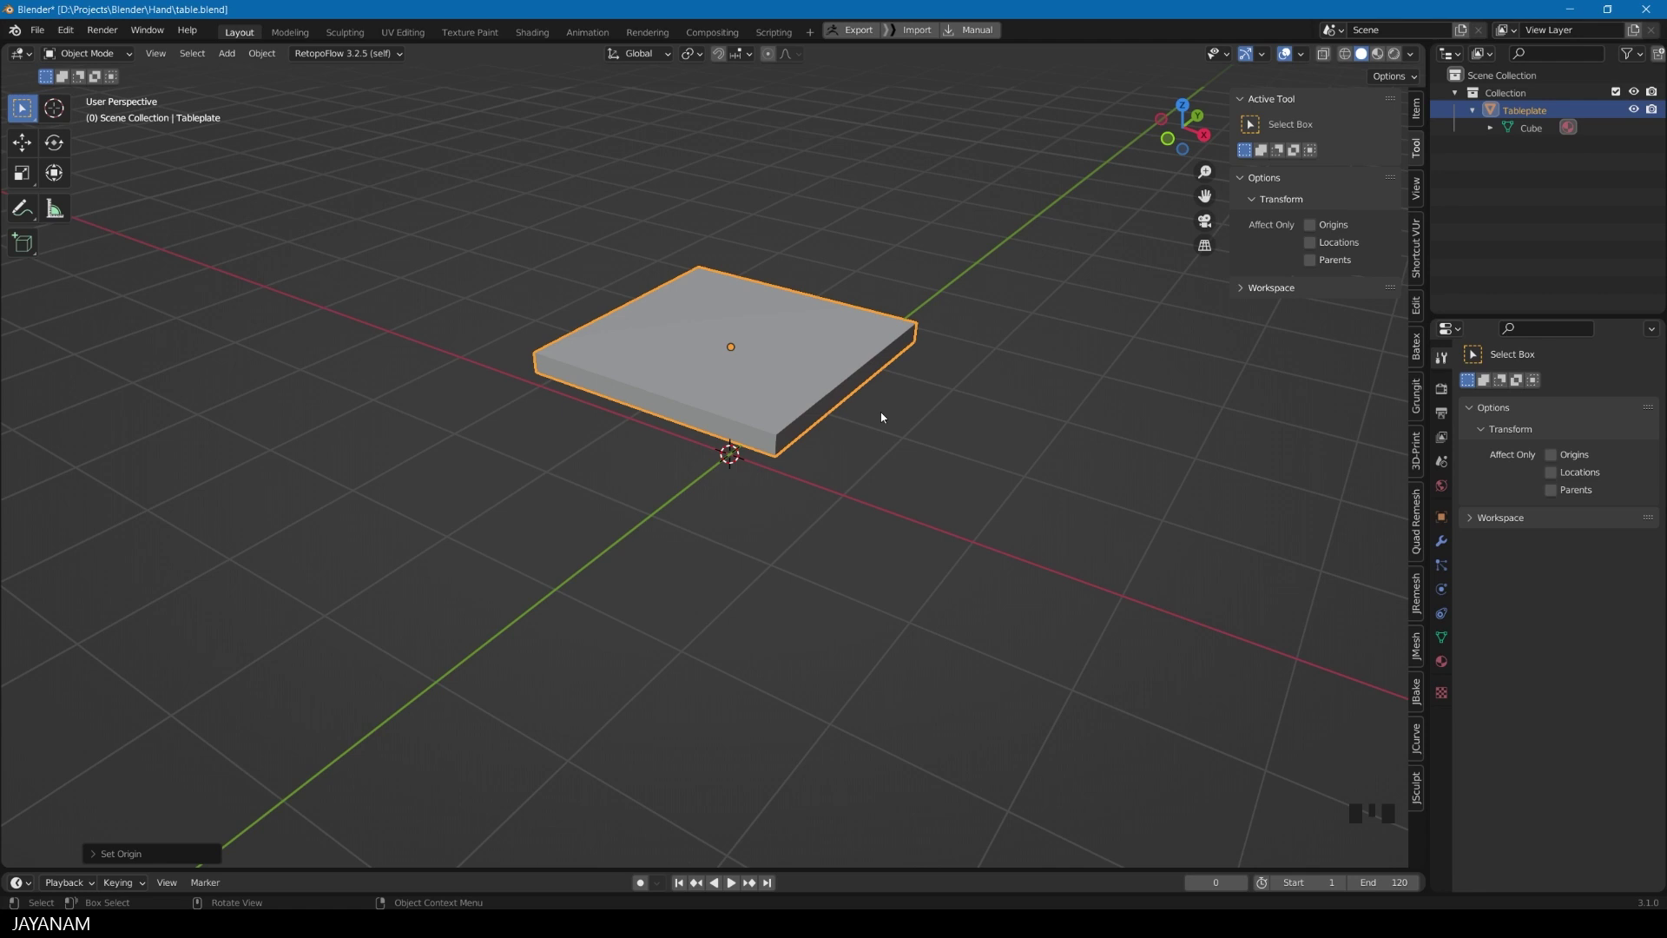
Step: In Edit Mode, select all and scale the Tableplate about 1.6 times along X
key("Tab")
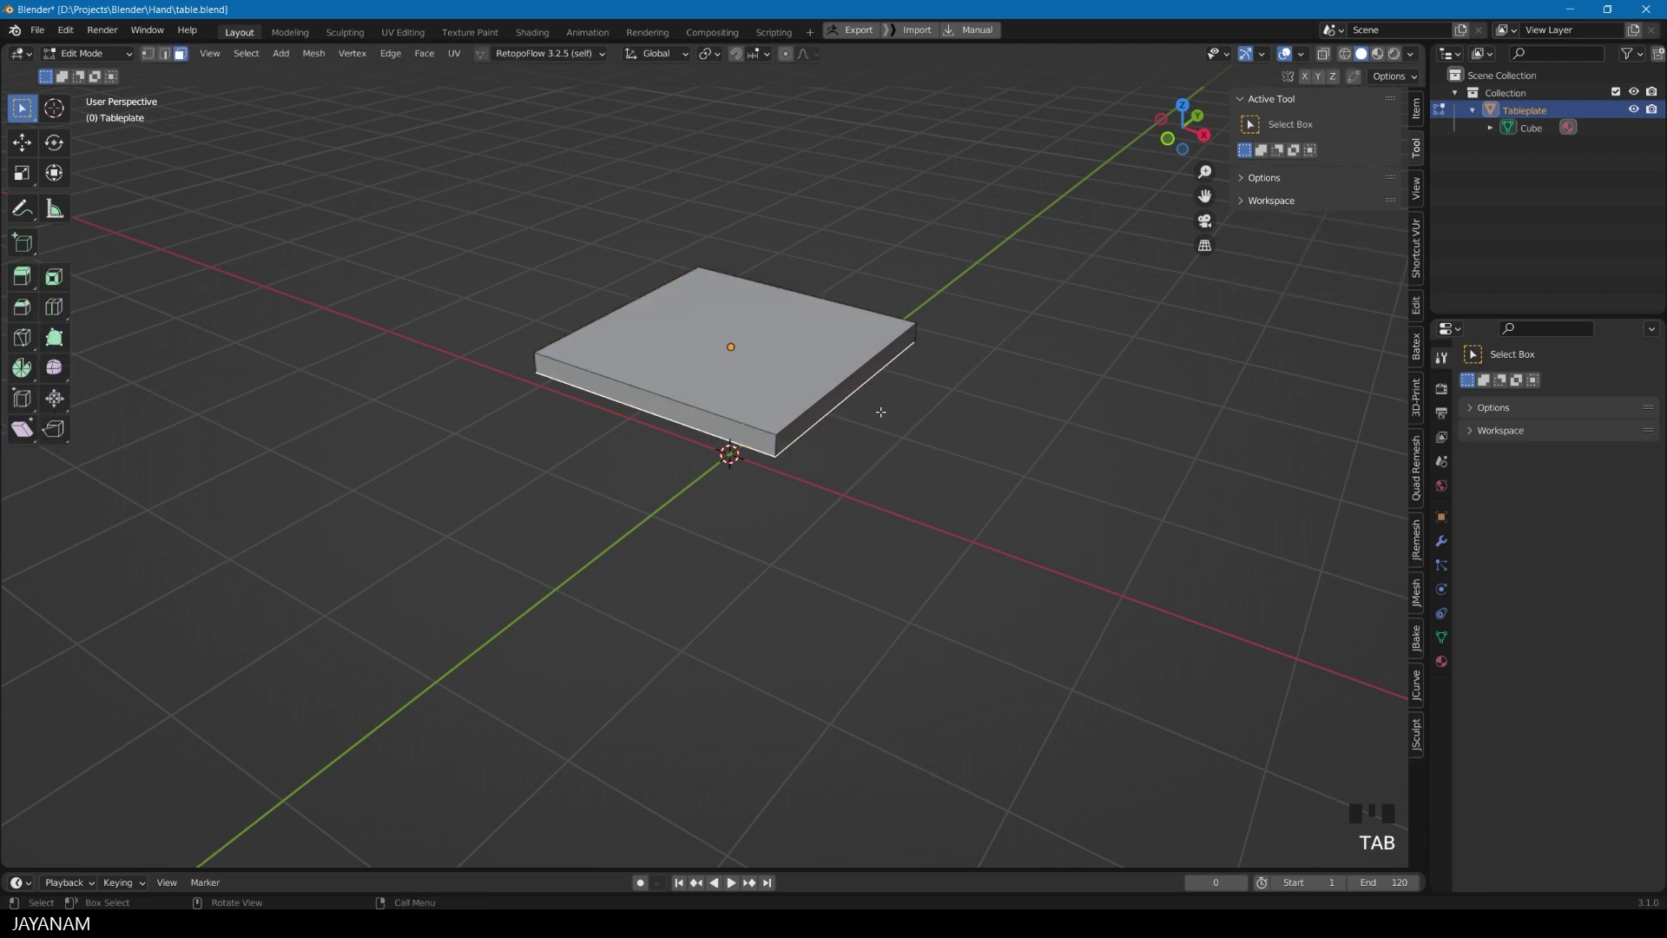
key("a")
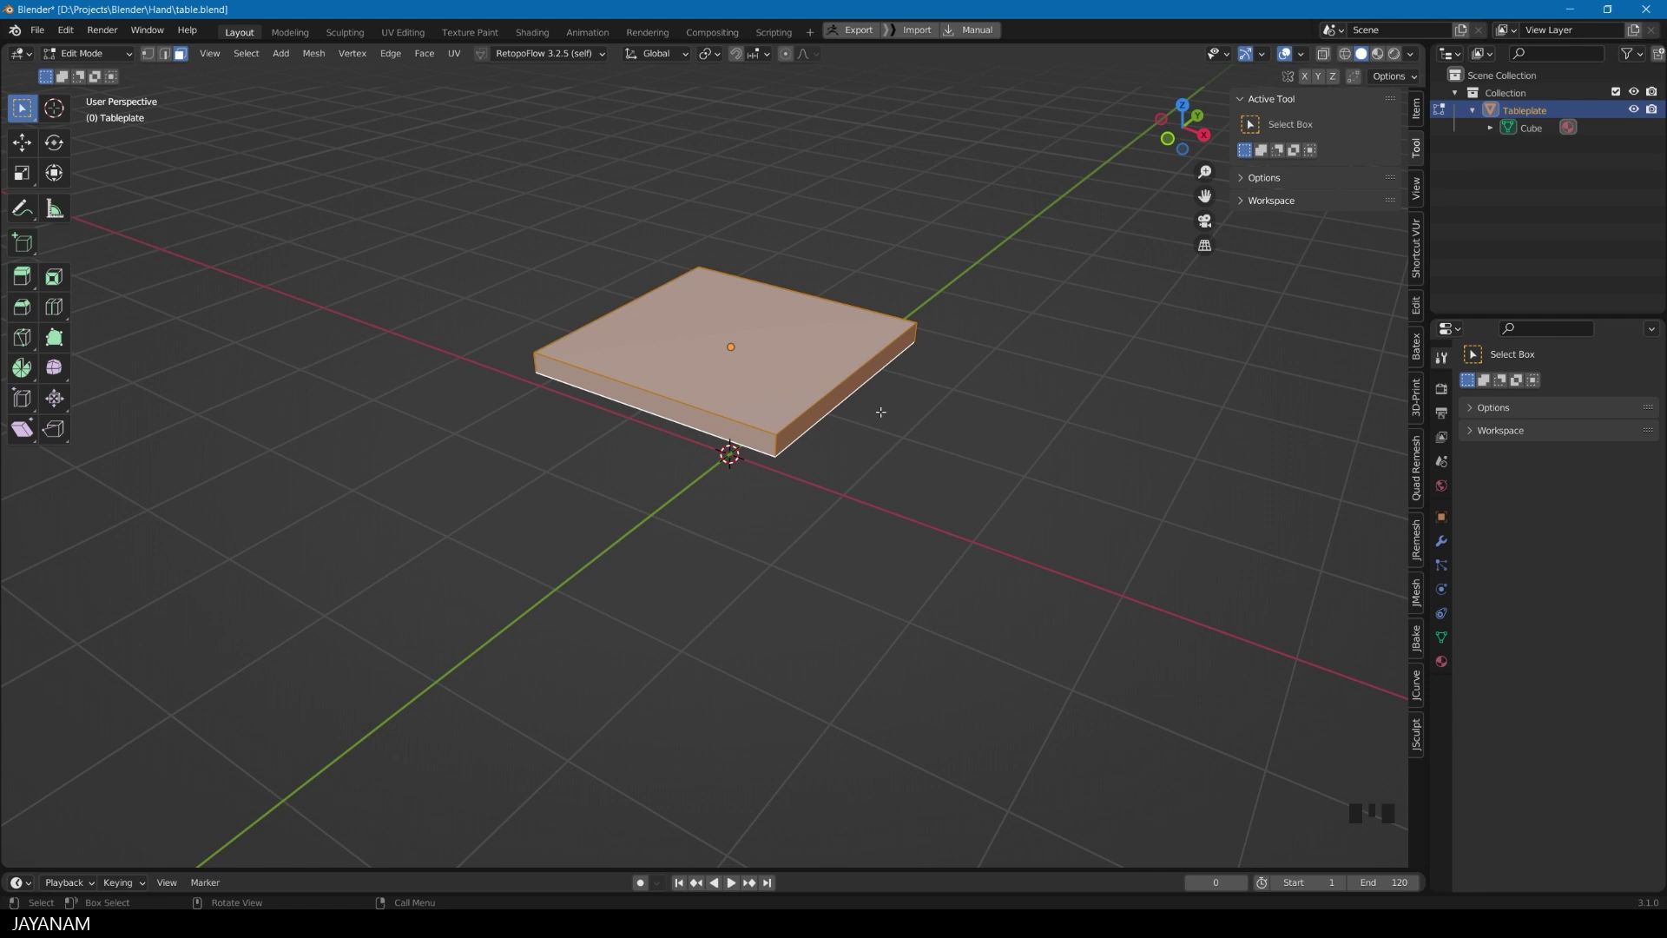
key("s")
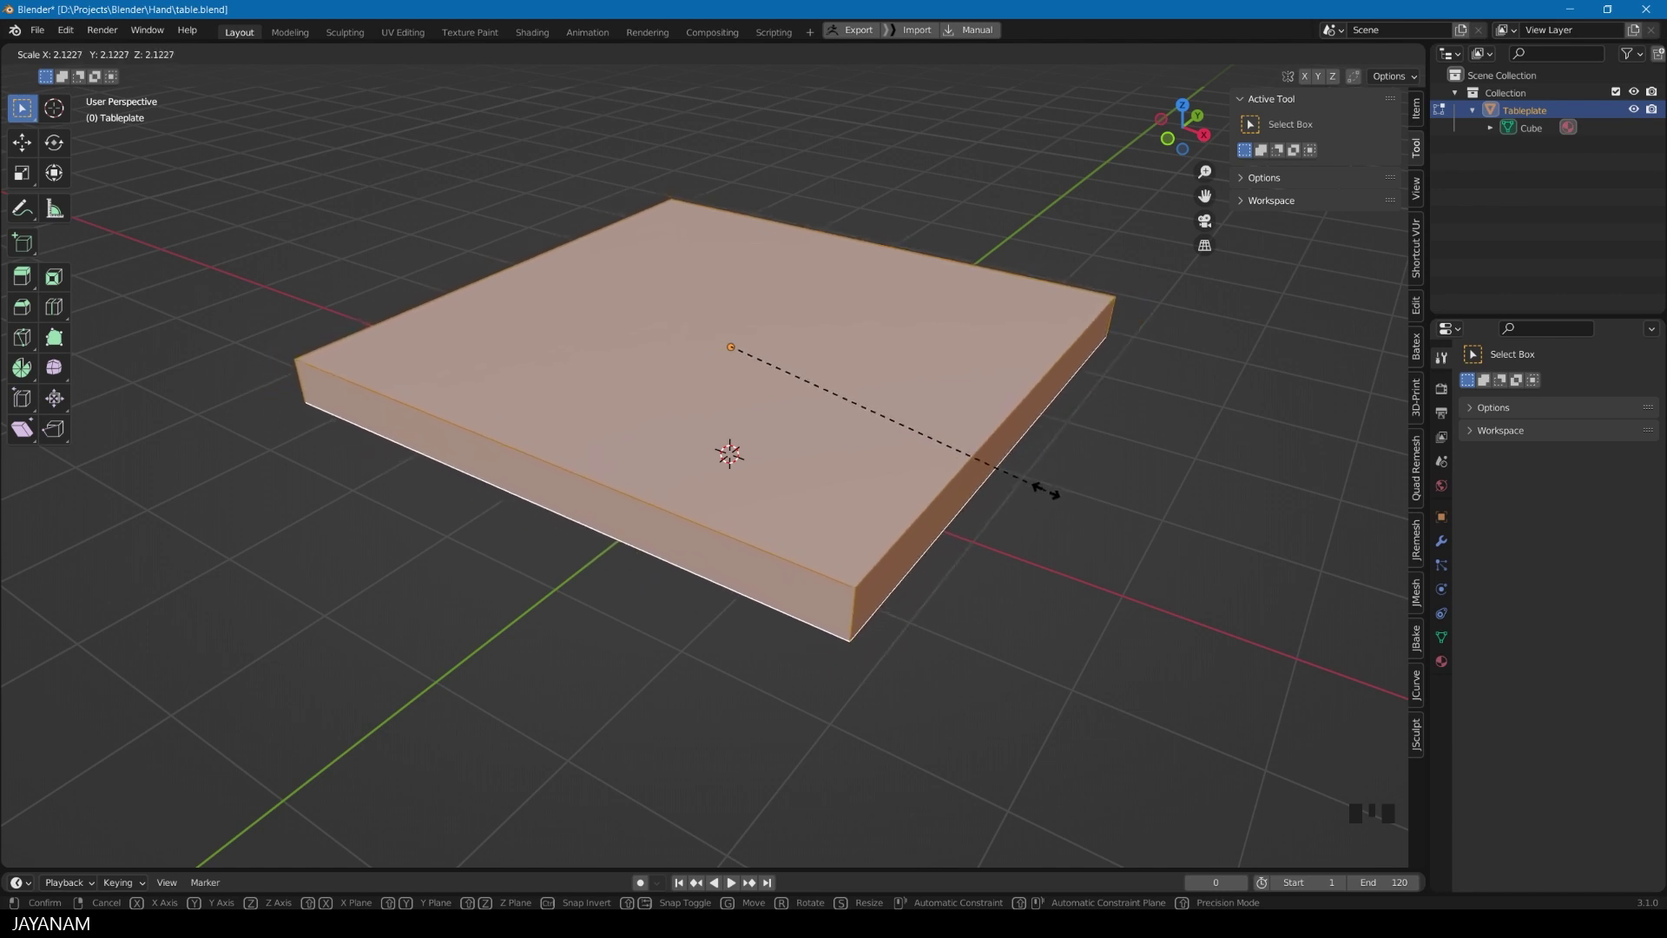
right_click(1046, 491)
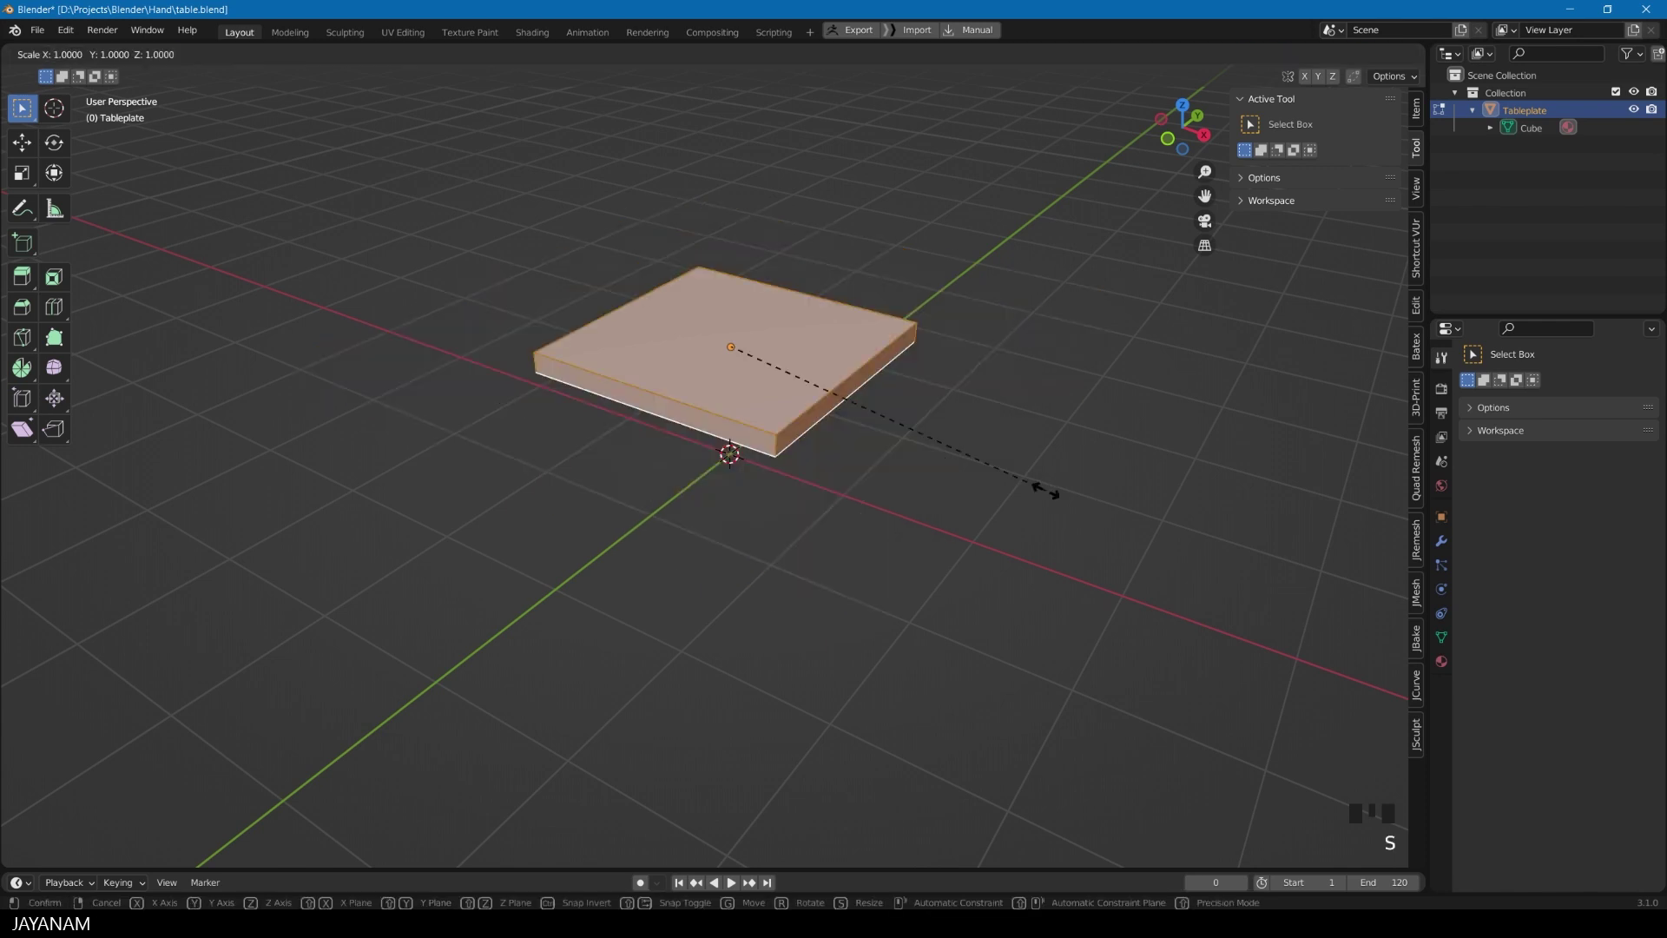
key("x")
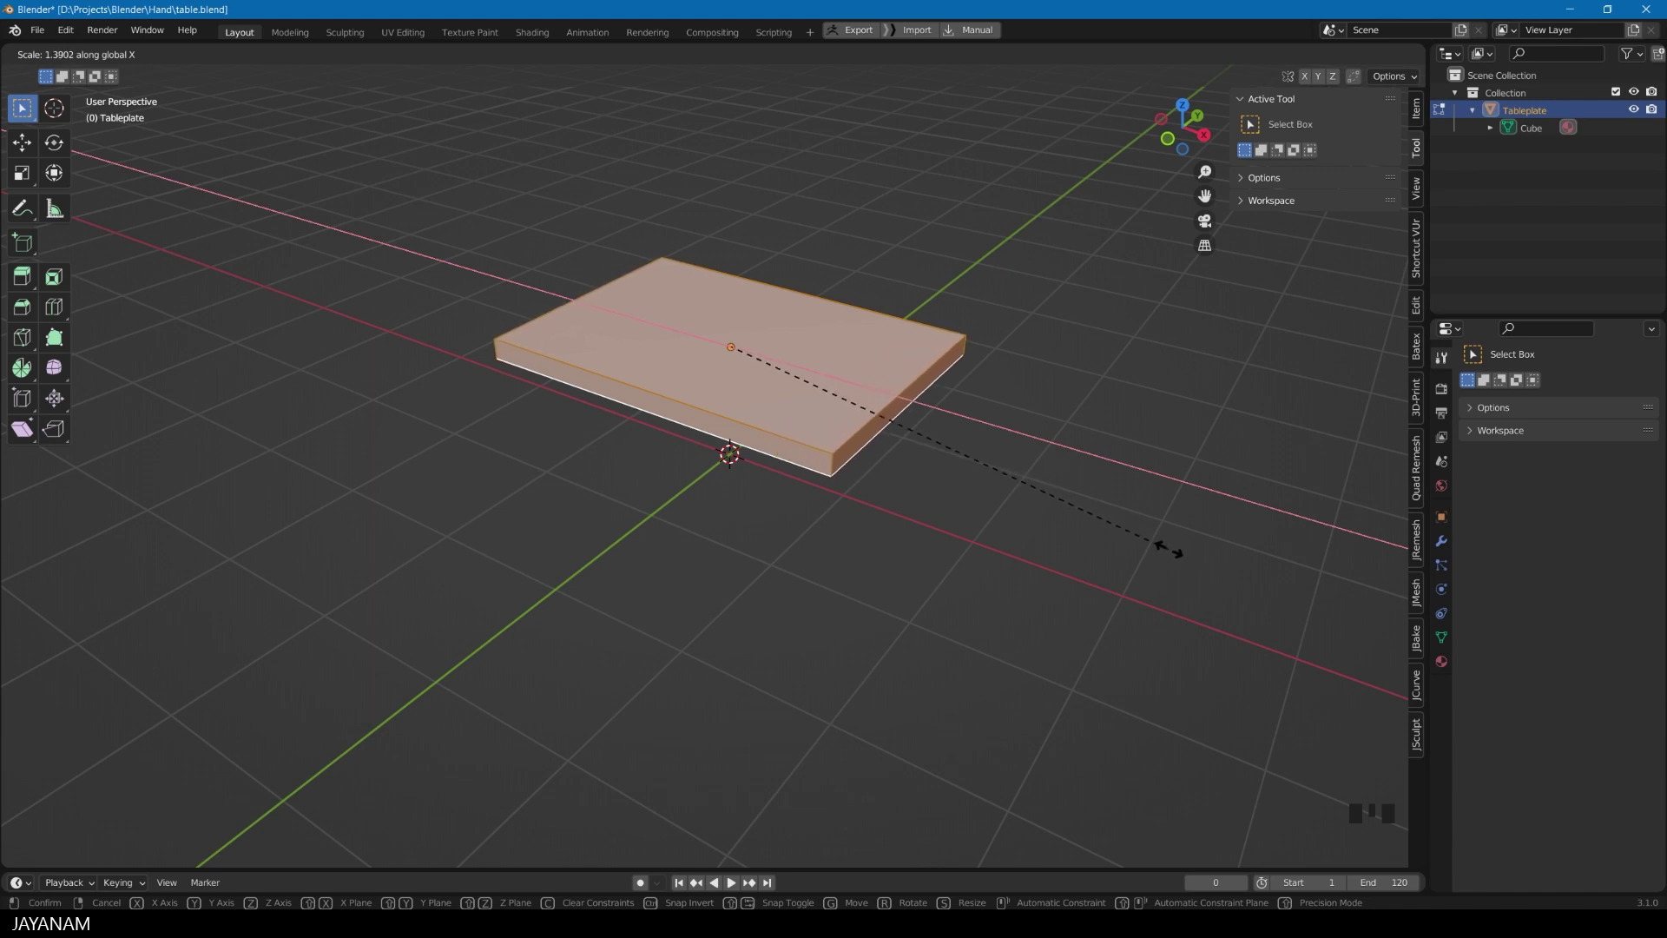
left_click(1239, 587)
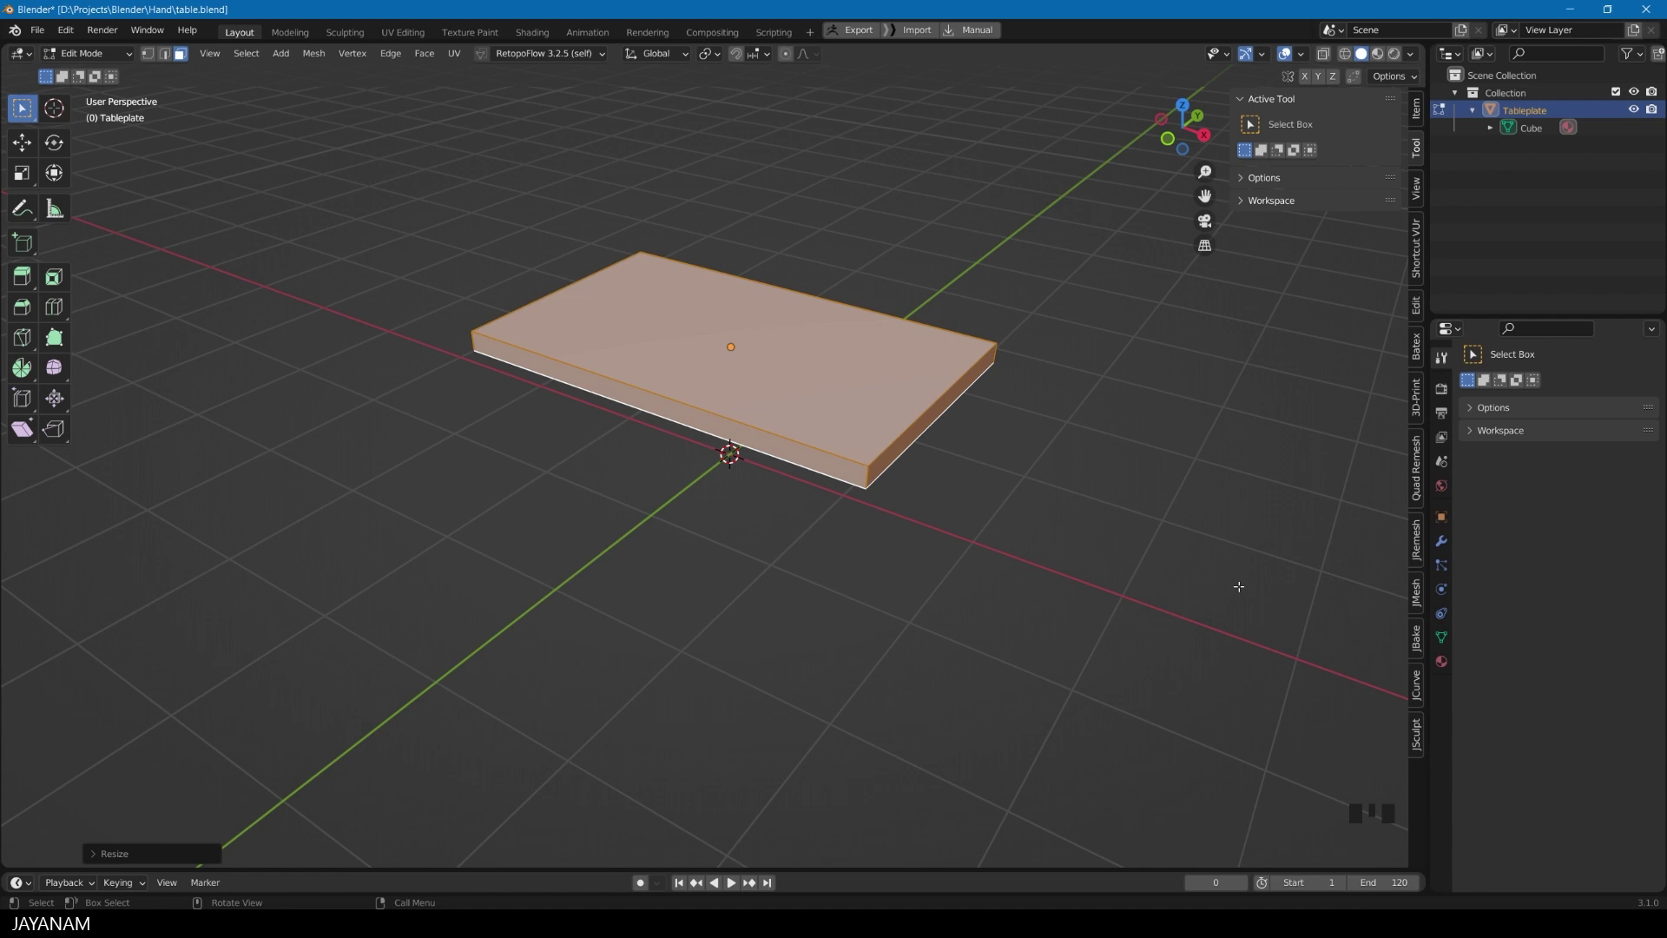
middle_click_drag(1010, 576, 1075, 517)
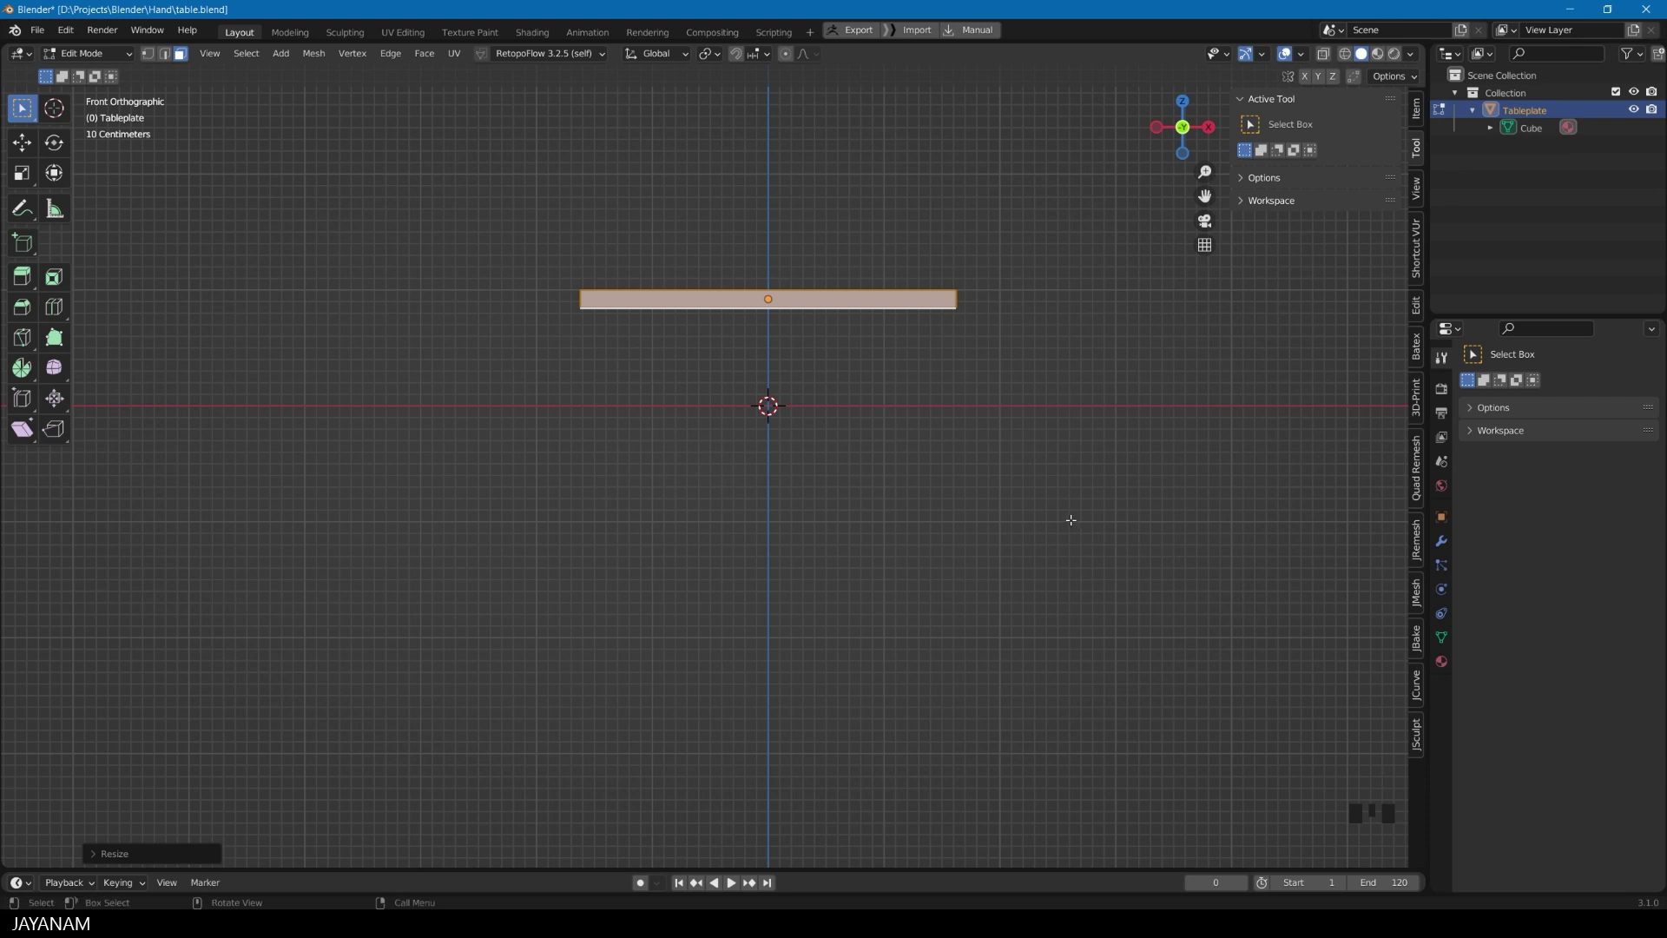
Step: Back in Object Mode, raise the Tableplate about 179.9 mm along Z
middle_click_drag(907, 465, 894, 482)
key("Tab")
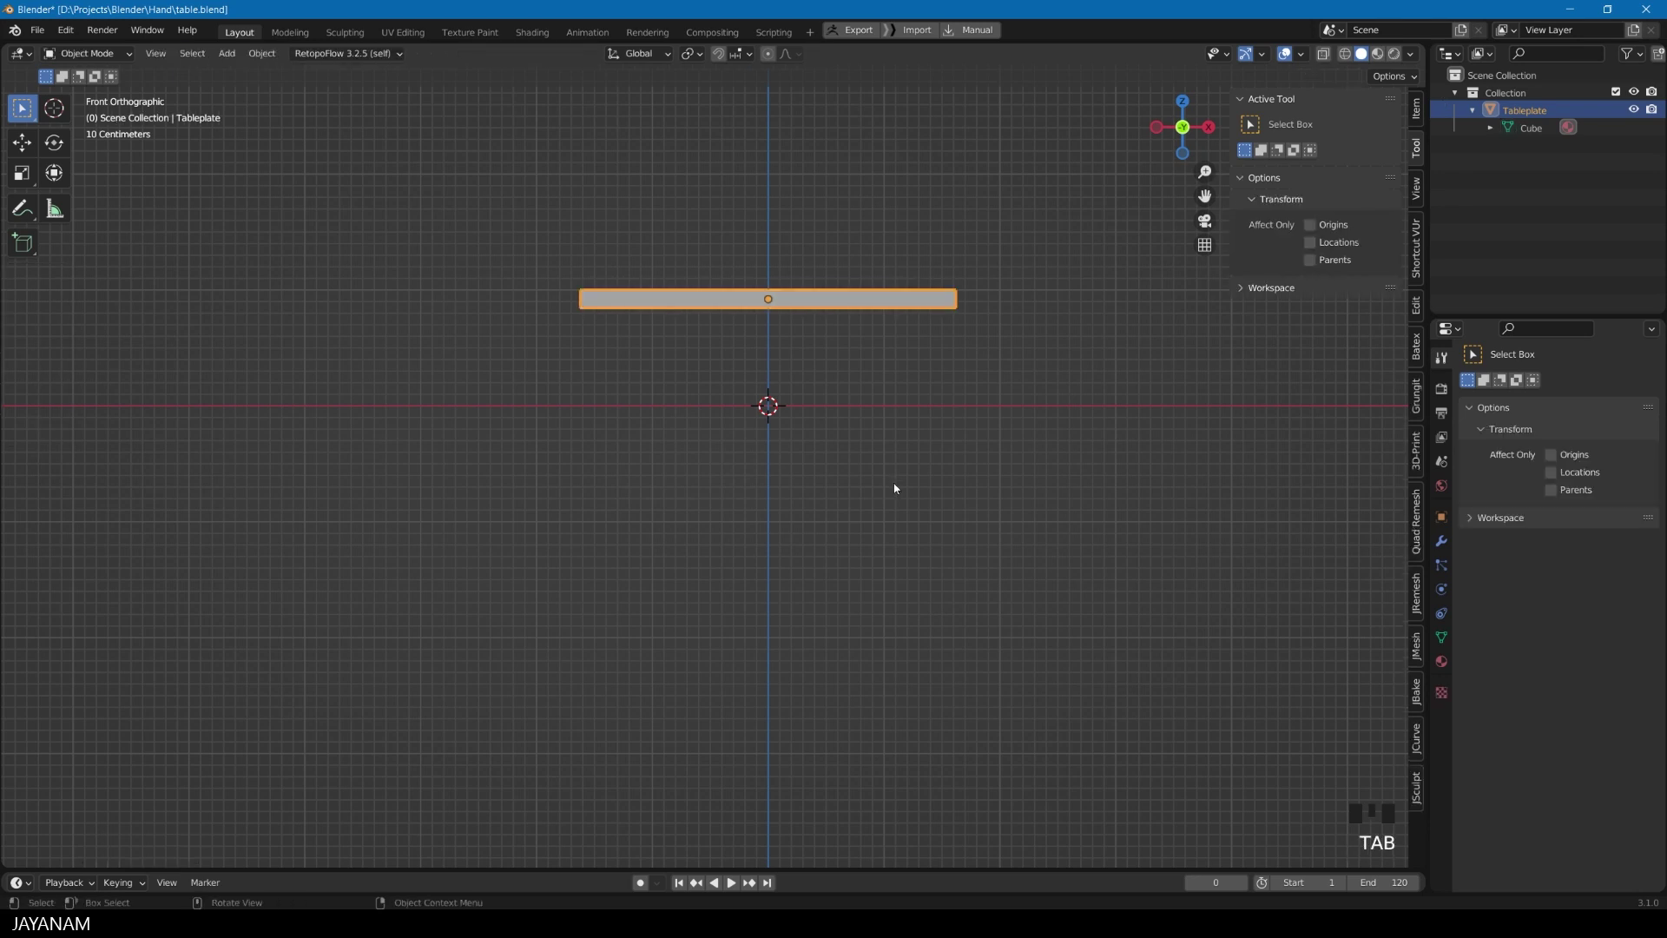
key("g")
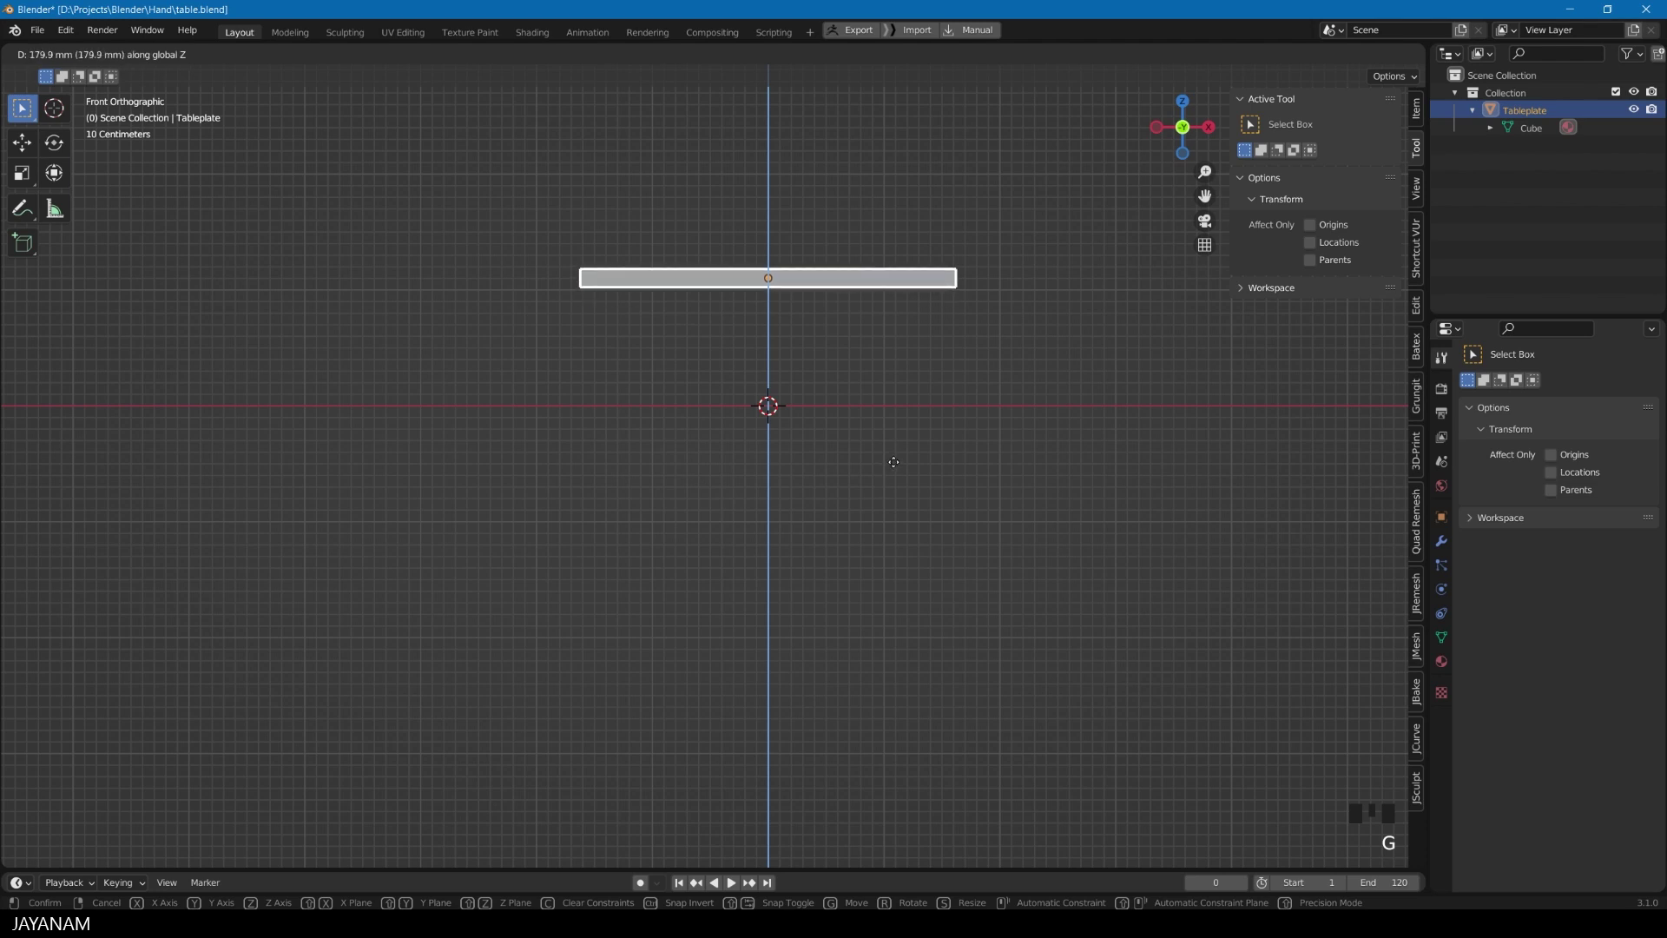
left_click(910, 464)
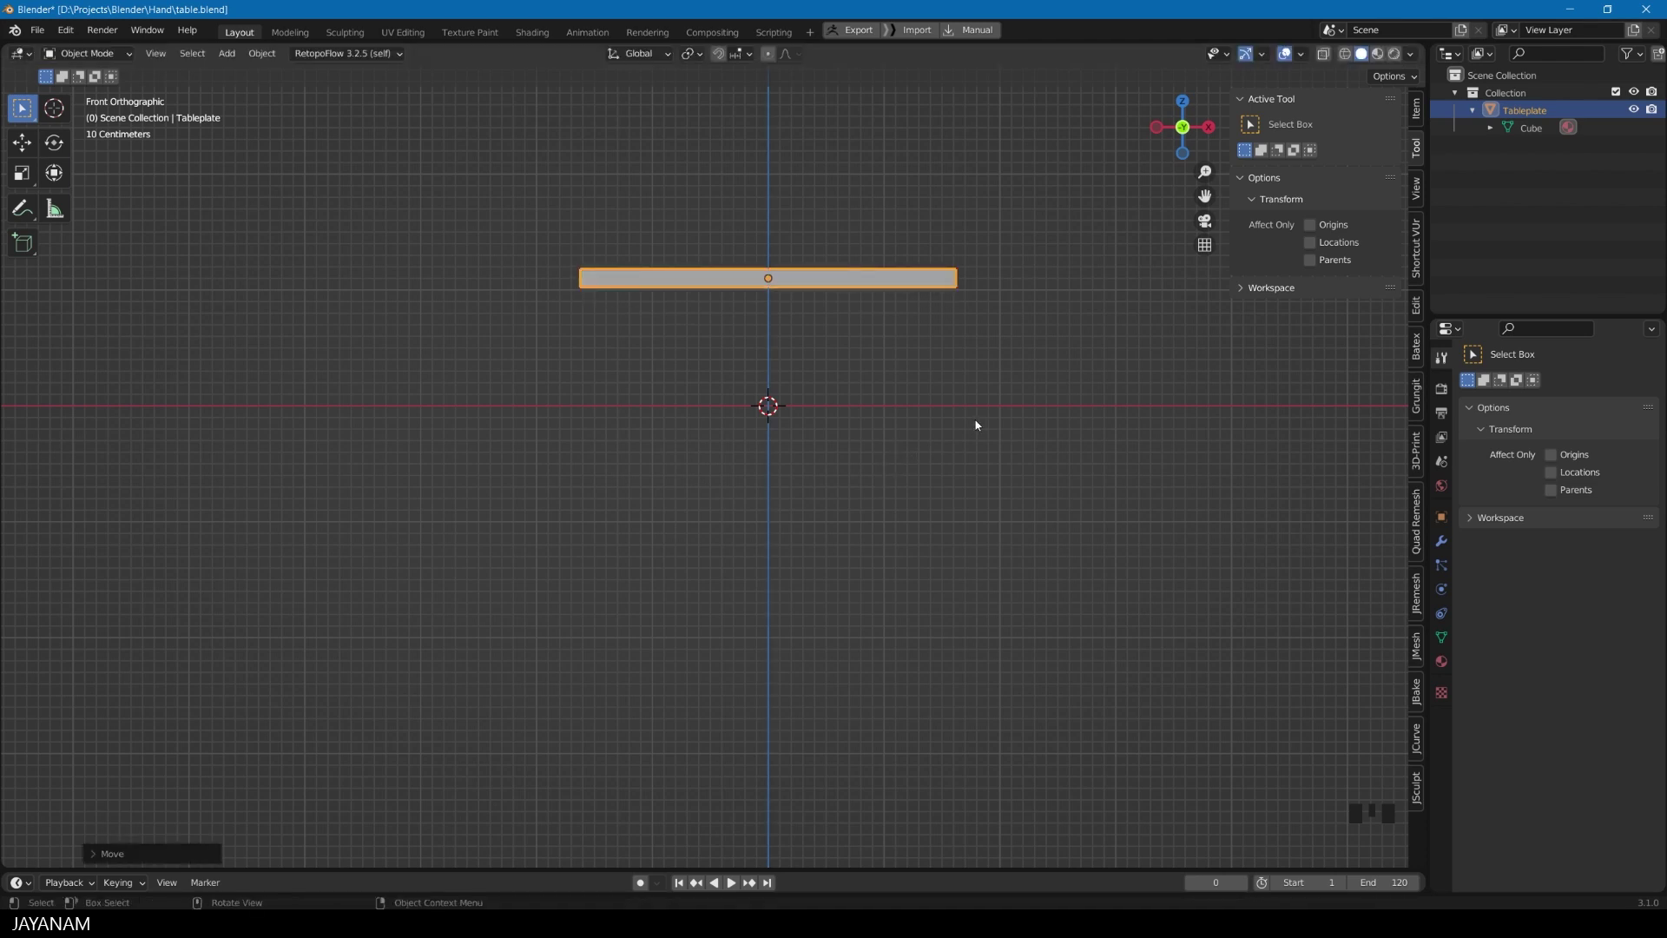
middle_click_drag(974, 425, 894, 463)
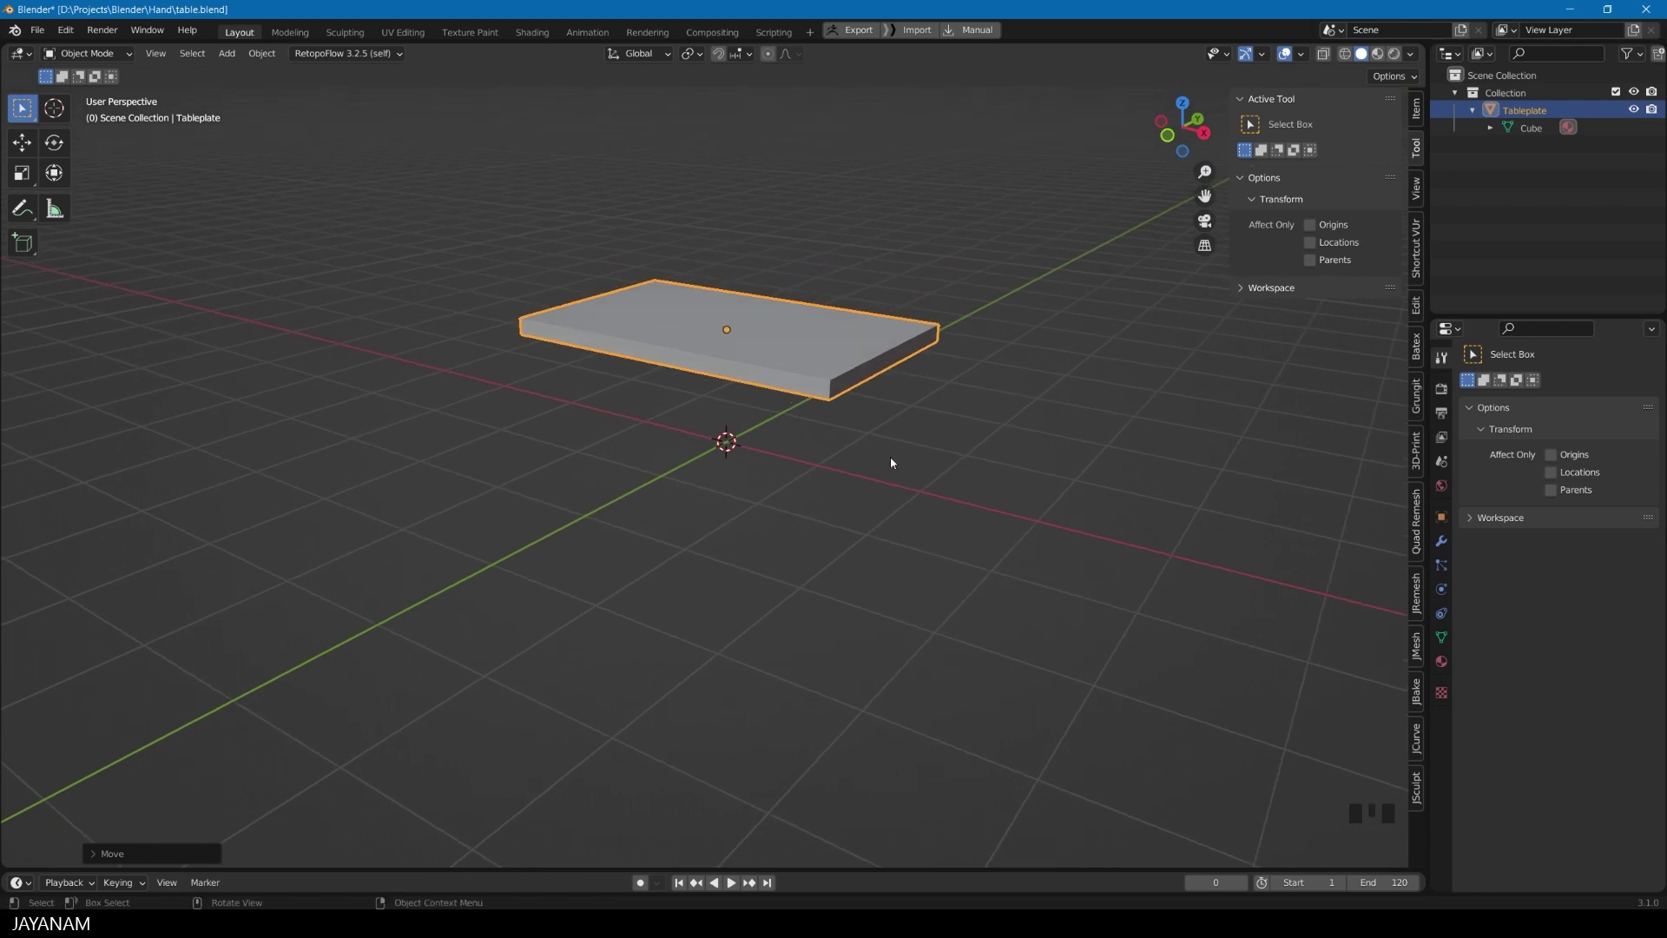
mouse_move(883, 465)
middle_mouse_down()
mouse_move(908, 465)
mouse_move(889, 466)
middle_mouse_up()
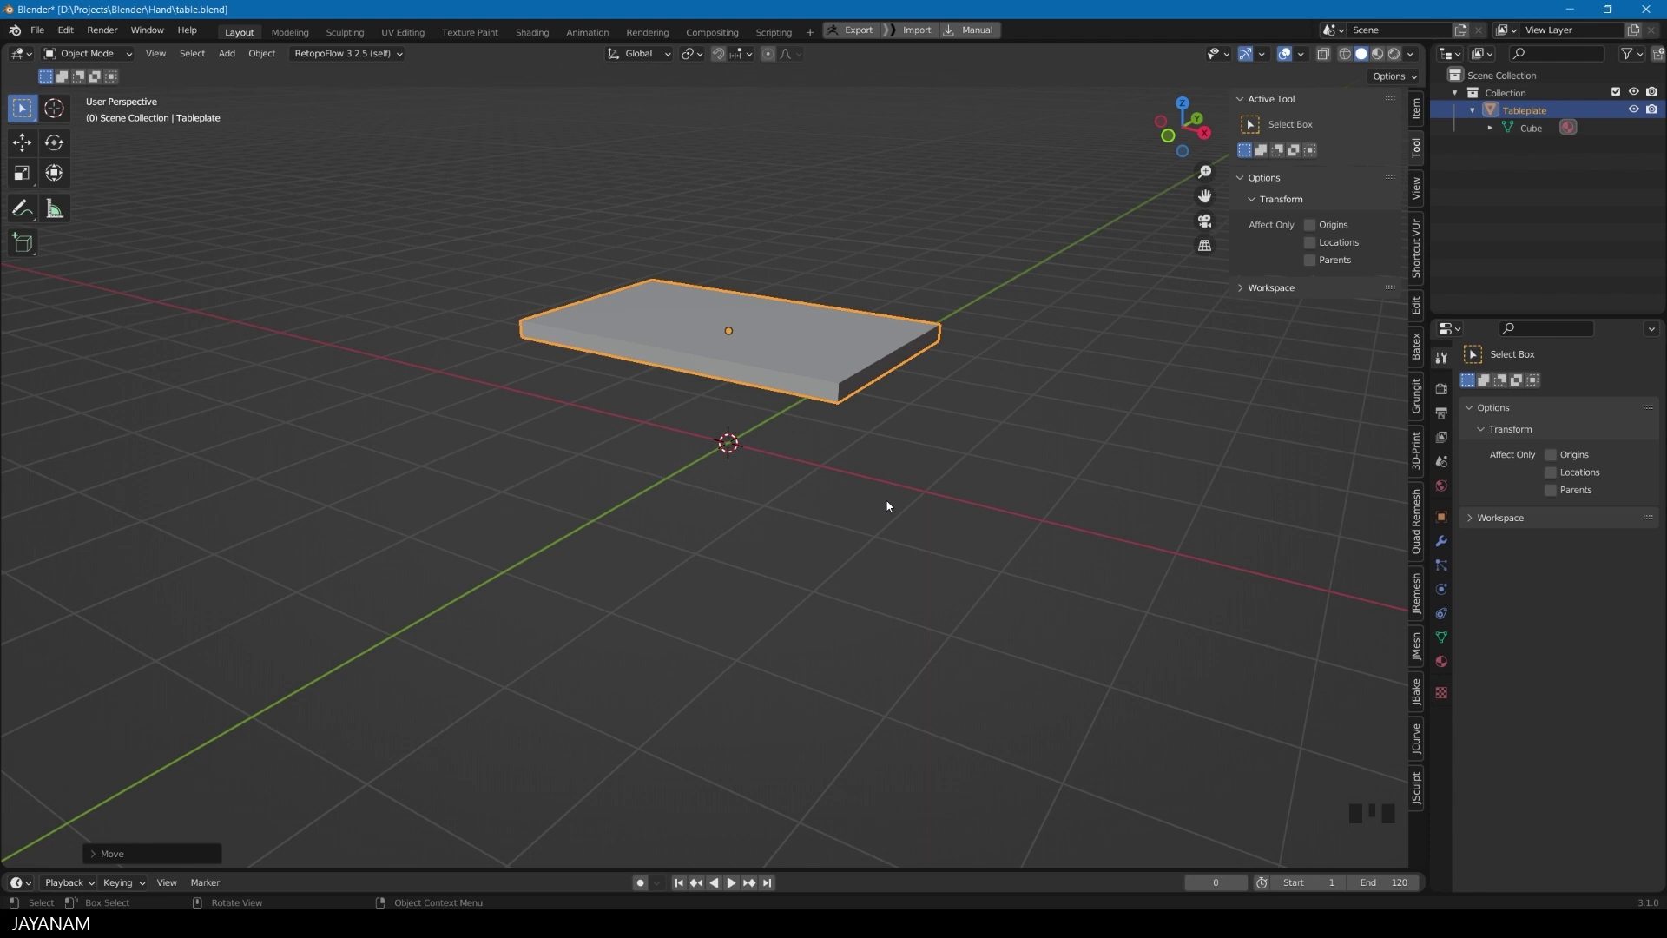
Step: Add a new cube at the origin and scale its mesh down into a small block
key("shift+a")
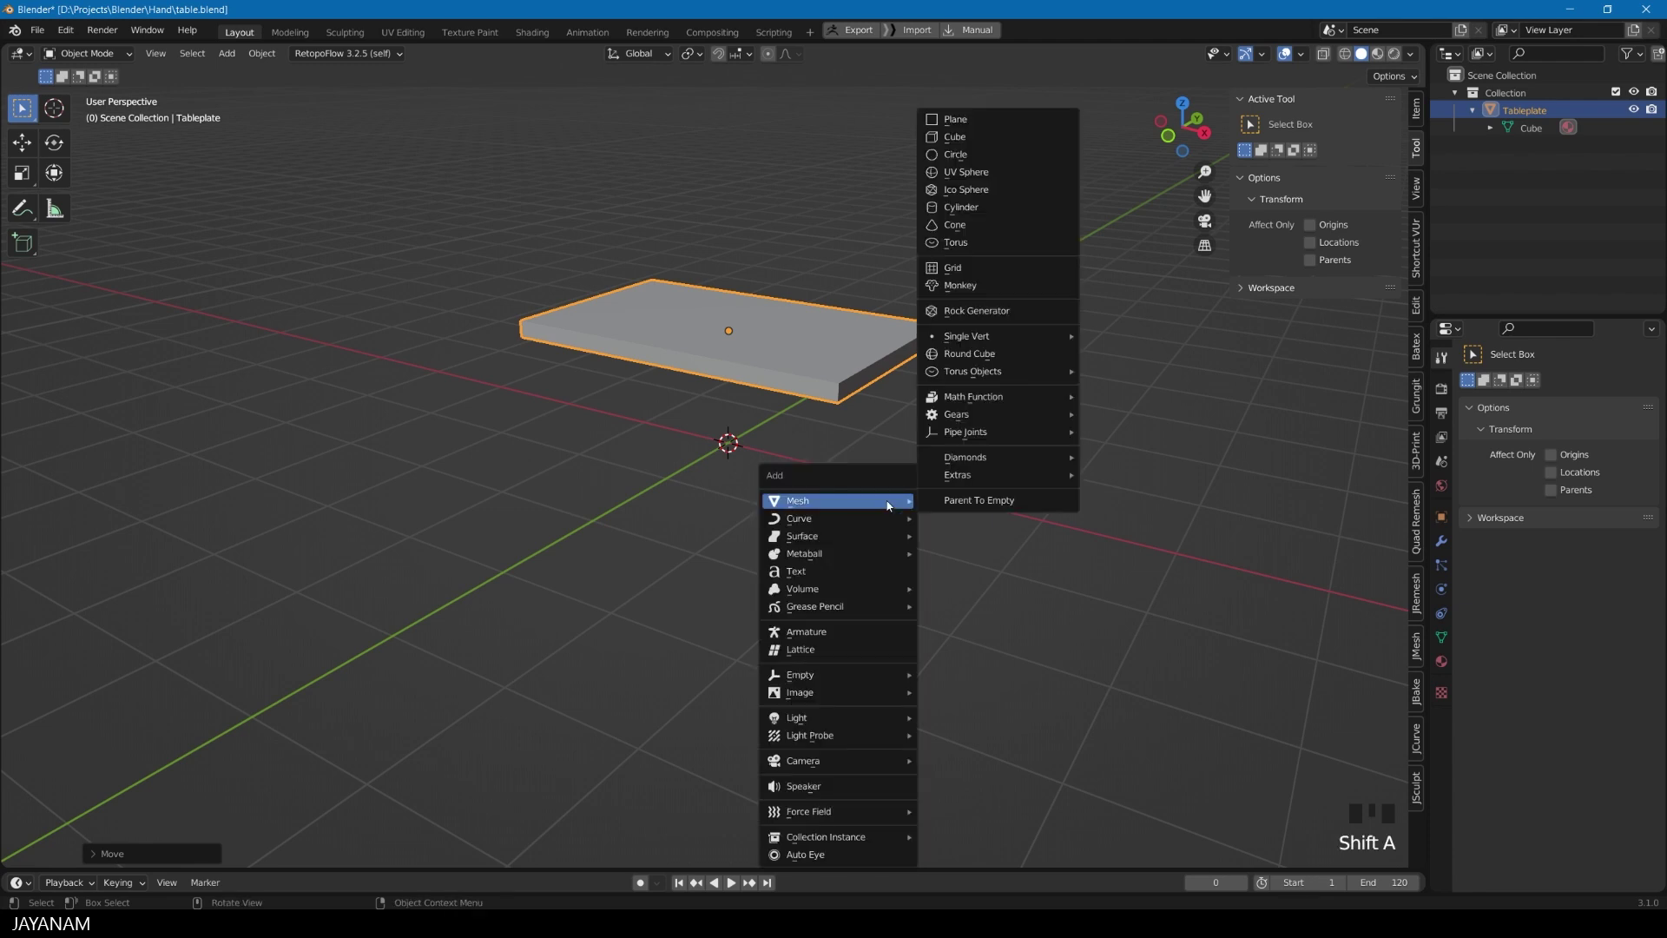
left_click(972, 141)
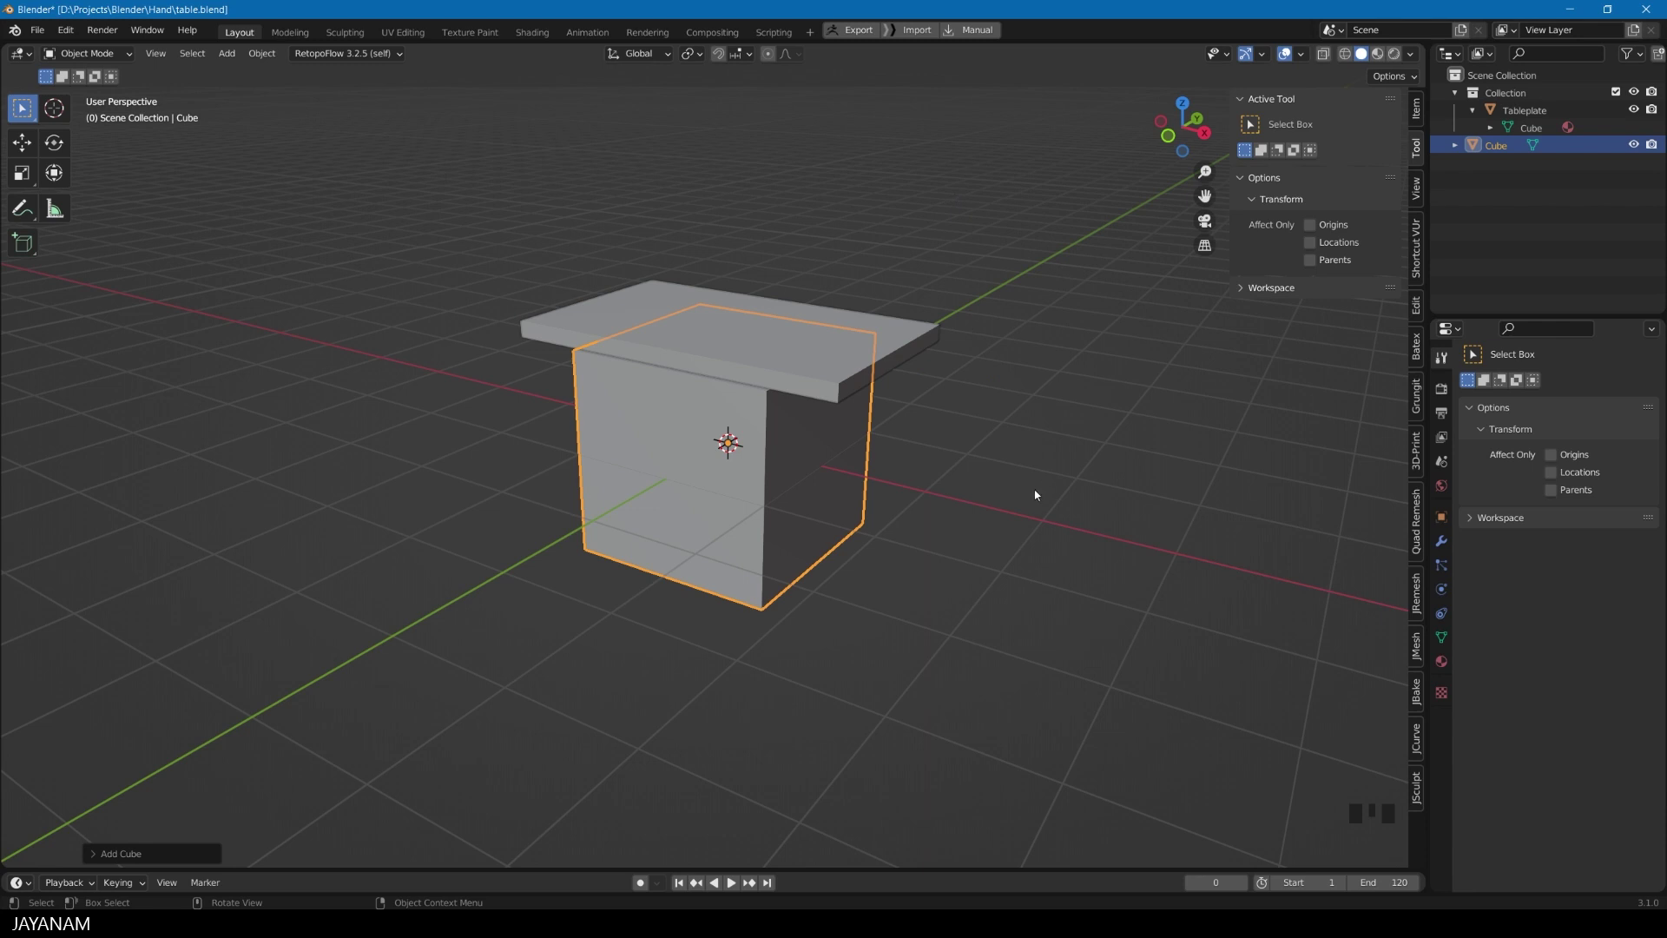
middle_click_drag(1035, 494, 1055, 489)
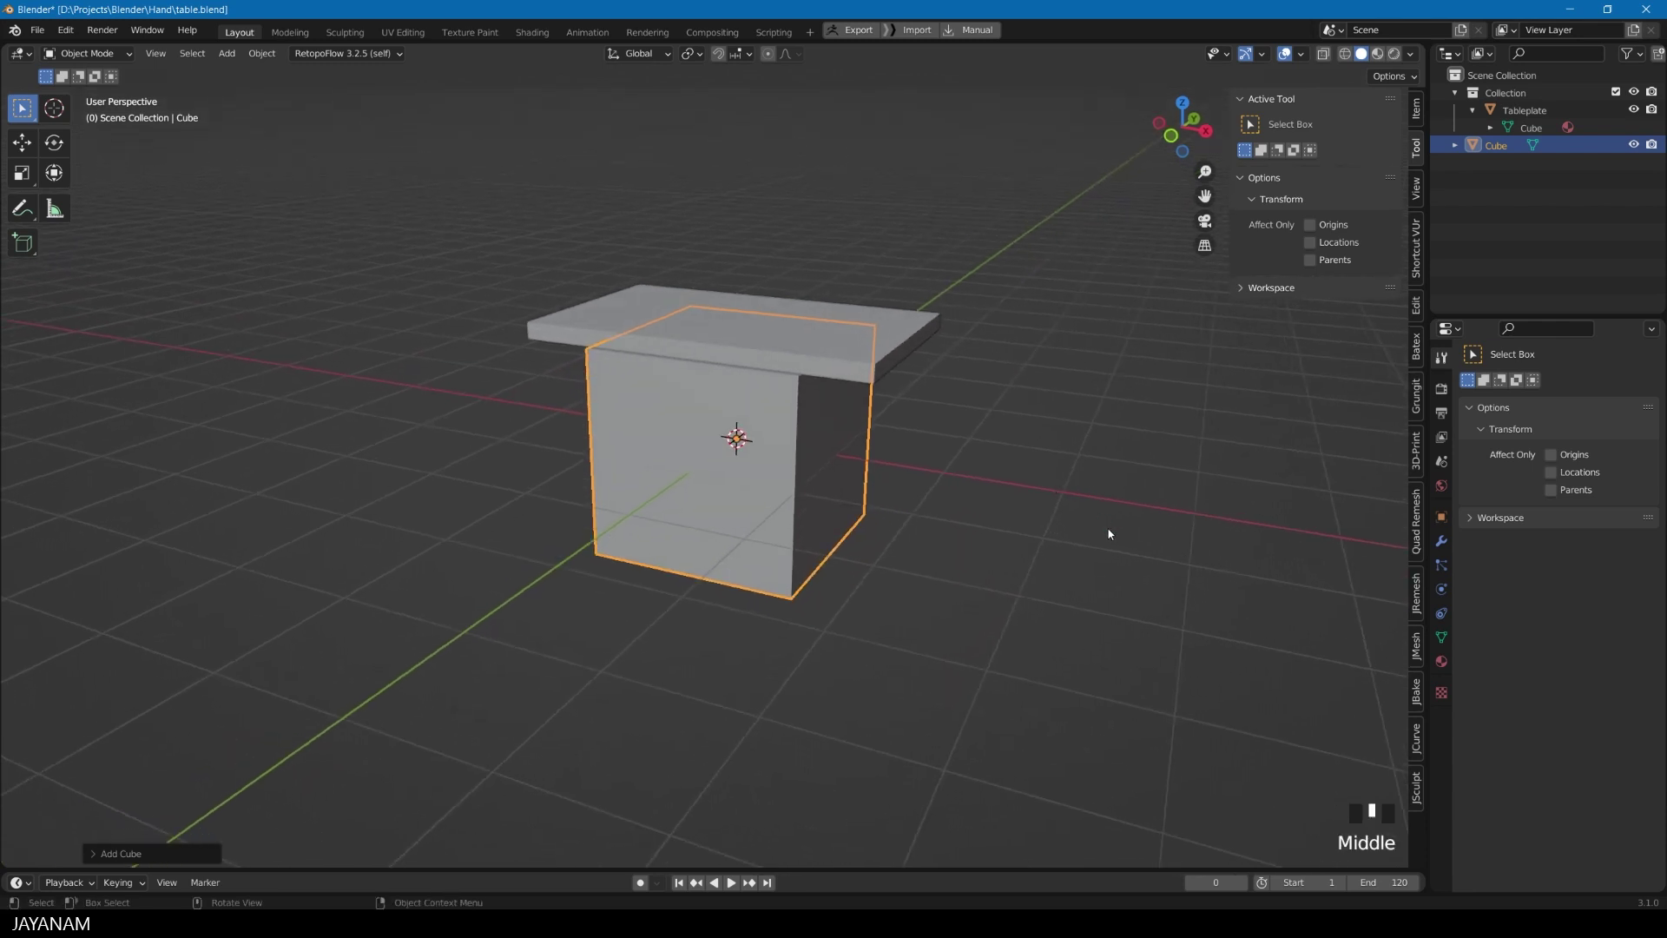
key("Tab")
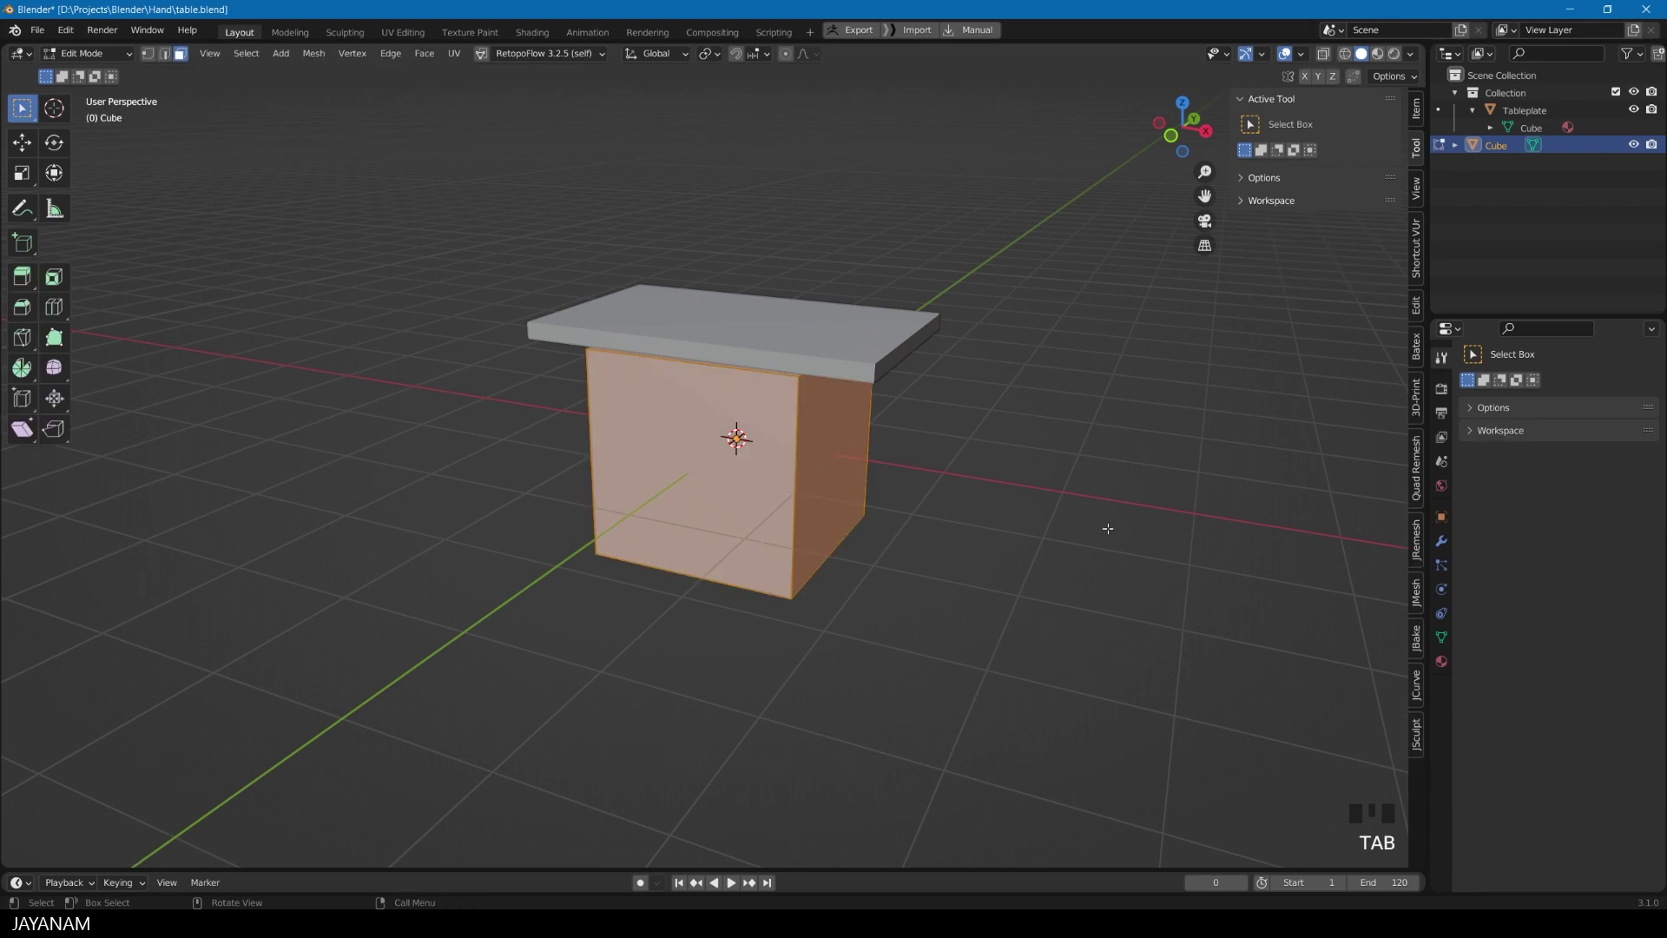
key("s")
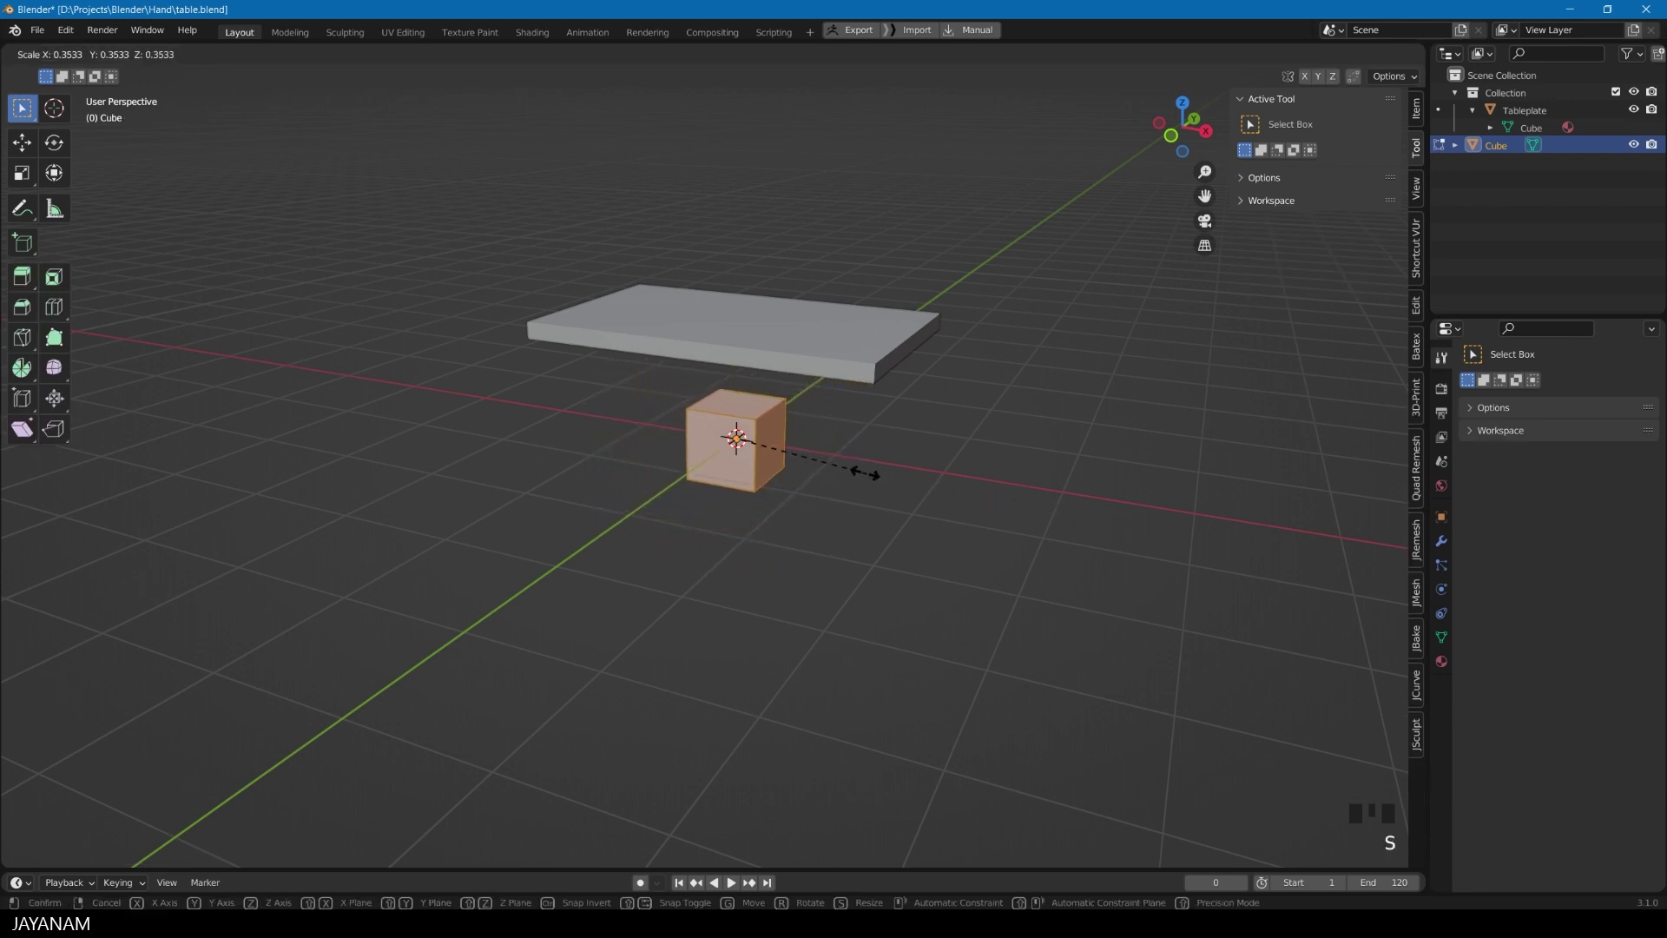
left_click(760, 455)
middle_click_drag(856, 476, 919, 440)
scroll(918, 440, "up", 6)
scroll(1005, 382, "down", 2)
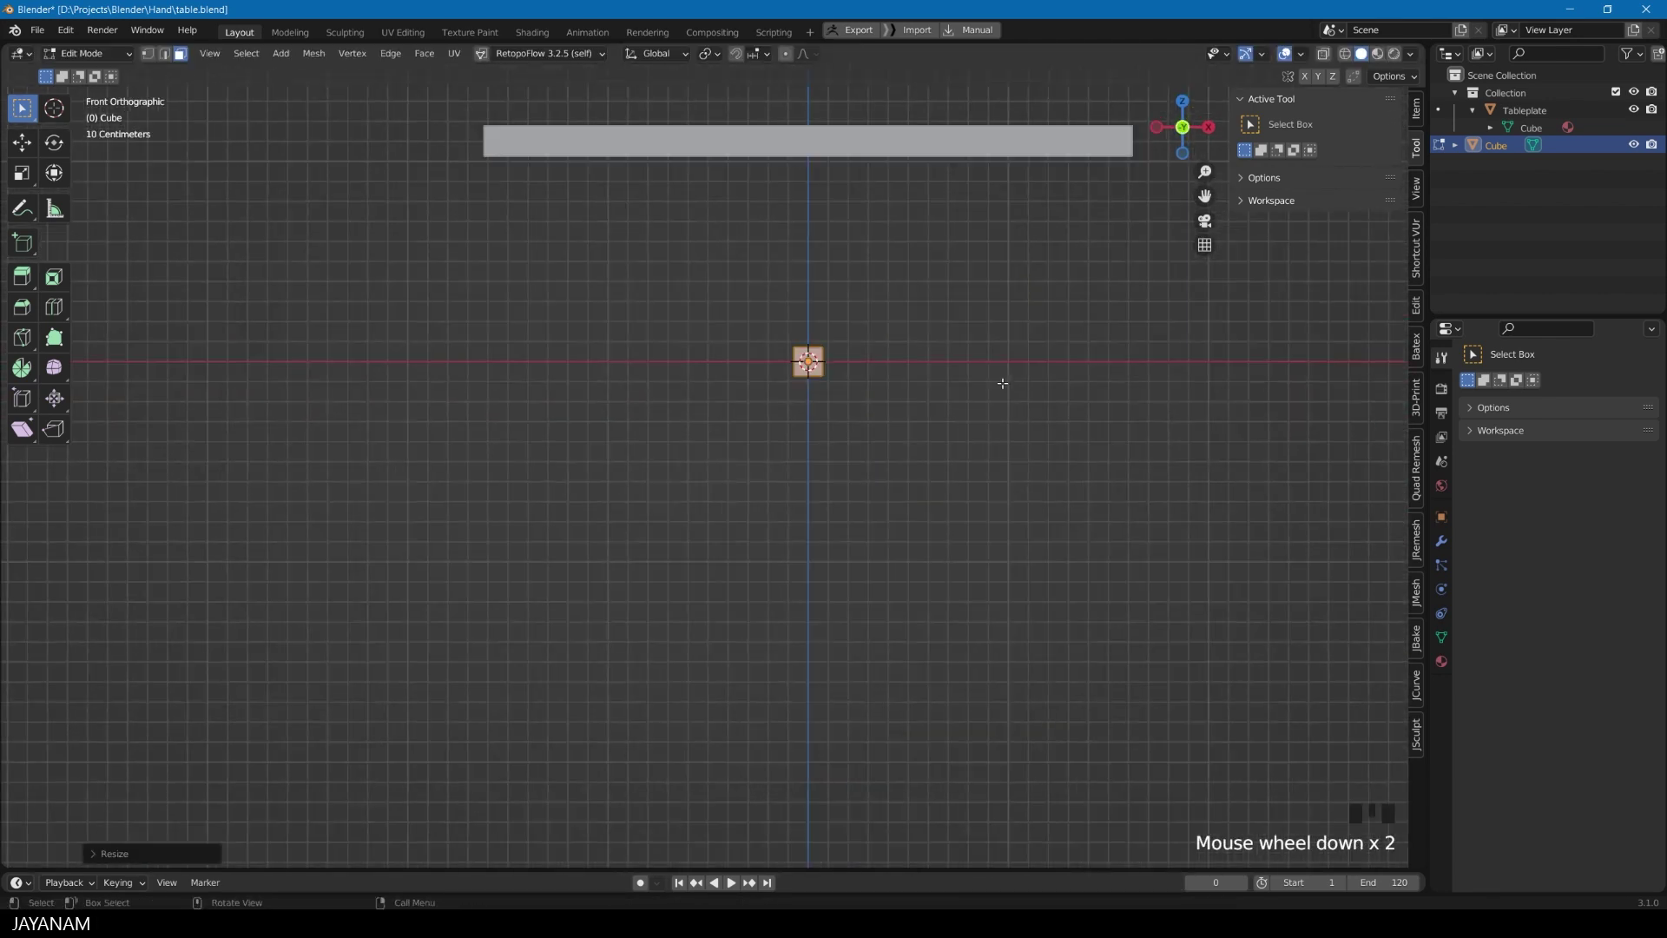
middle_click_drag(1003, 382, 765, 517, "shift")
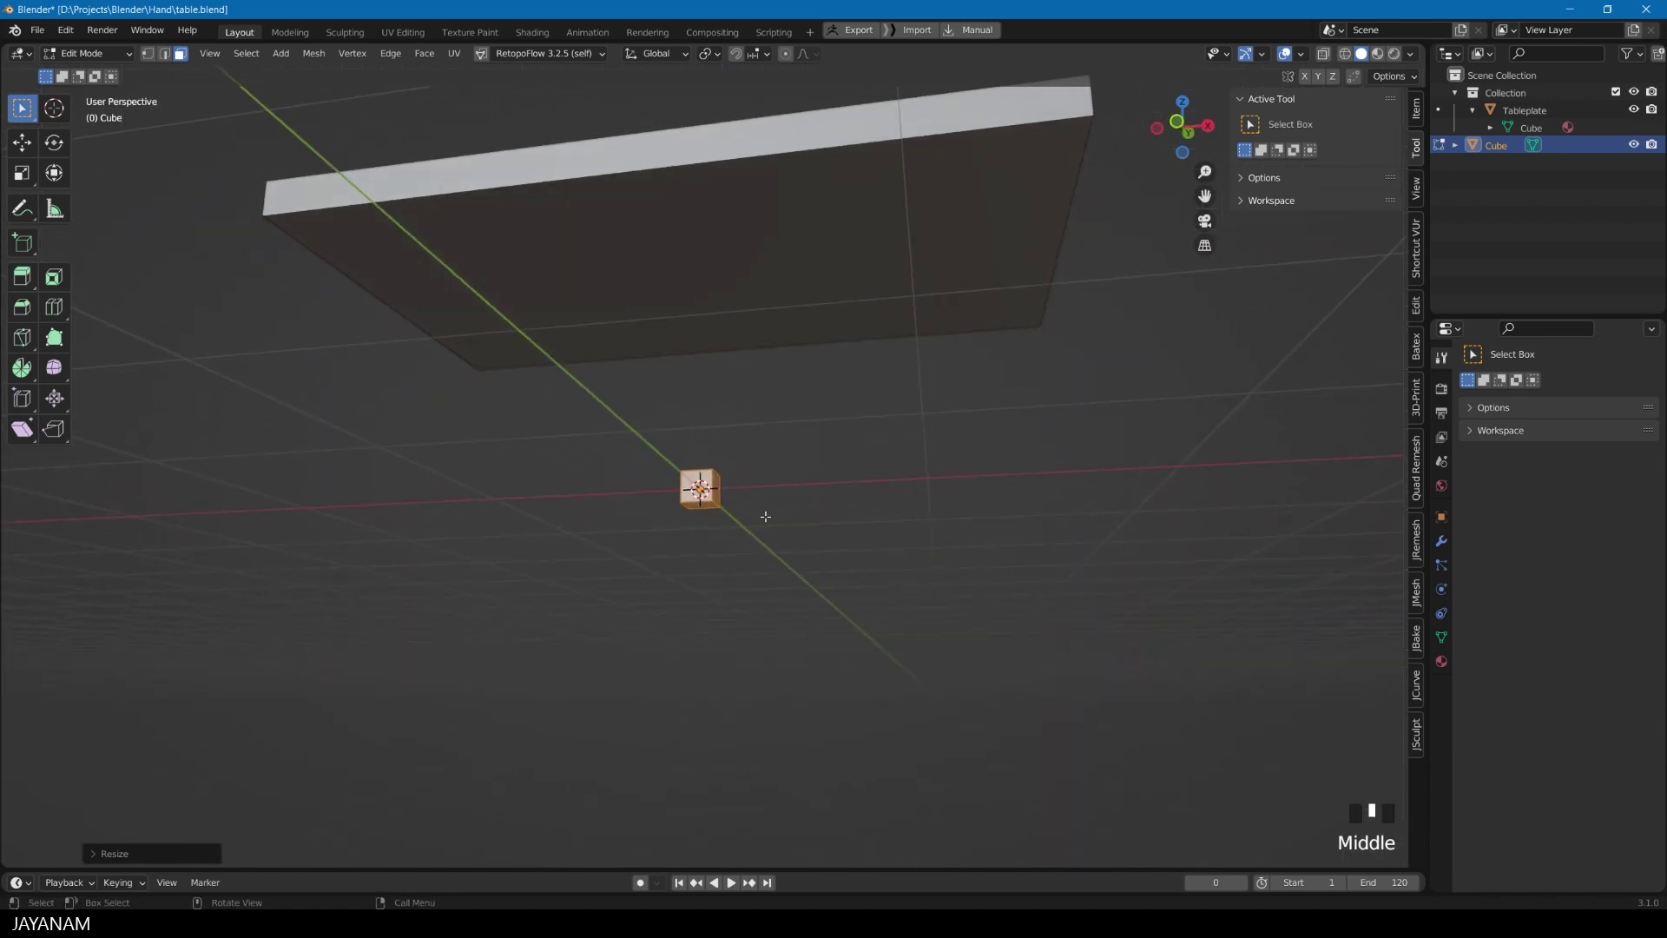
left_click(720, 513)
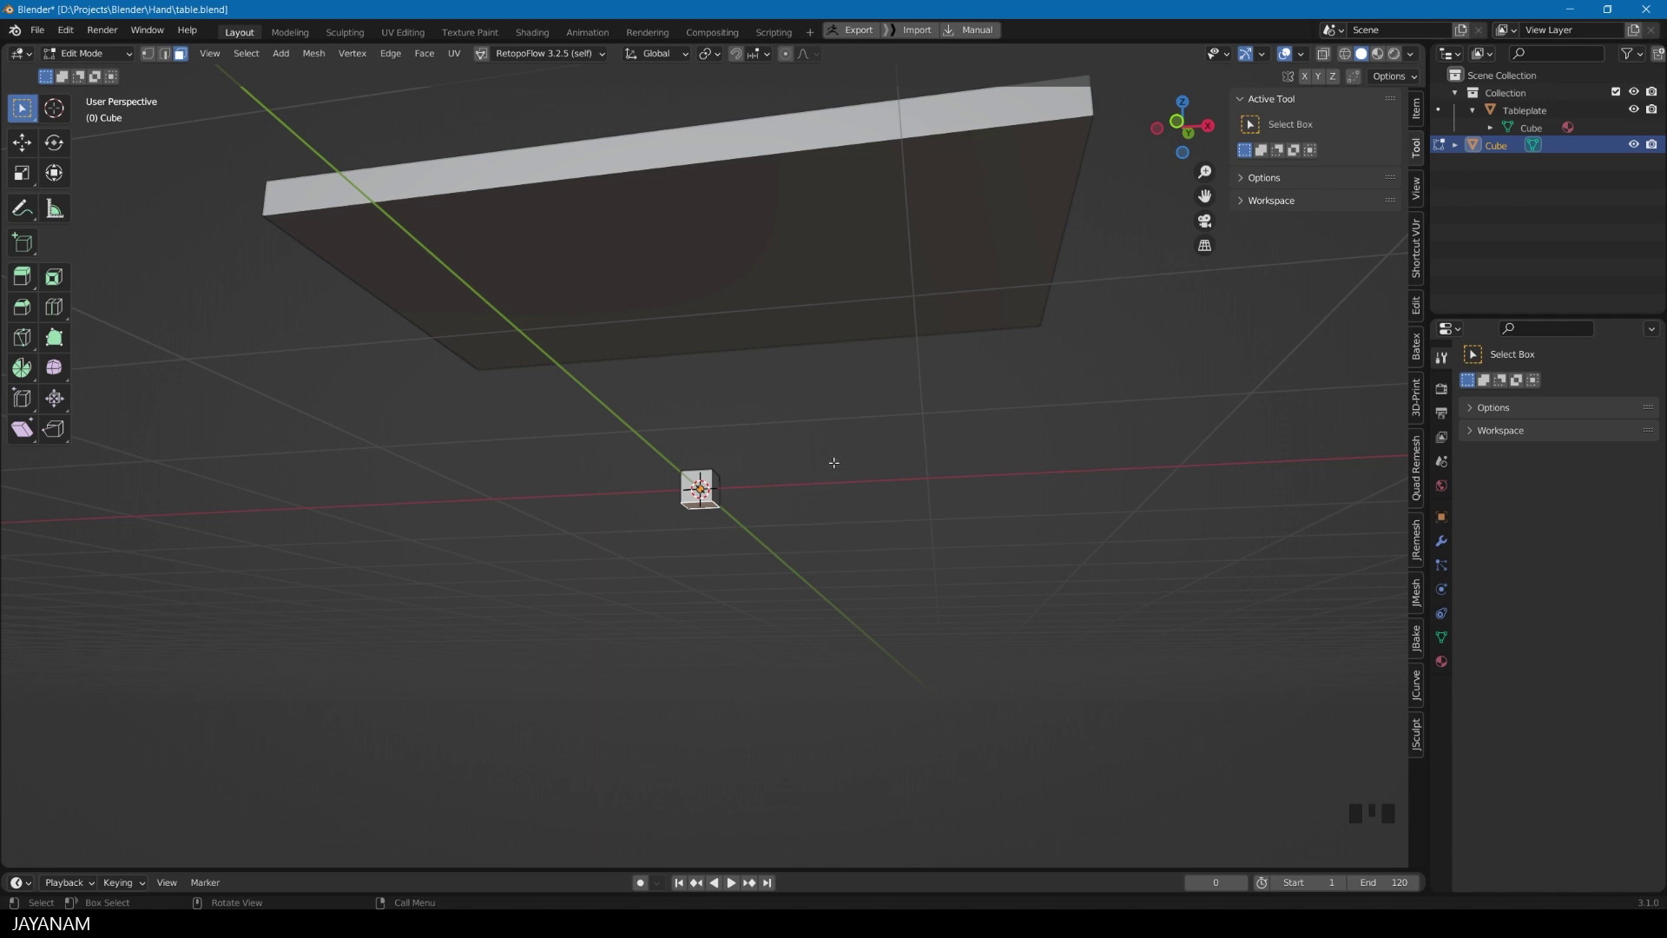
left_click(759, 58)
middle_click_drag(898, 364, 856, 494)
scroll(819, 555, "up", 4)
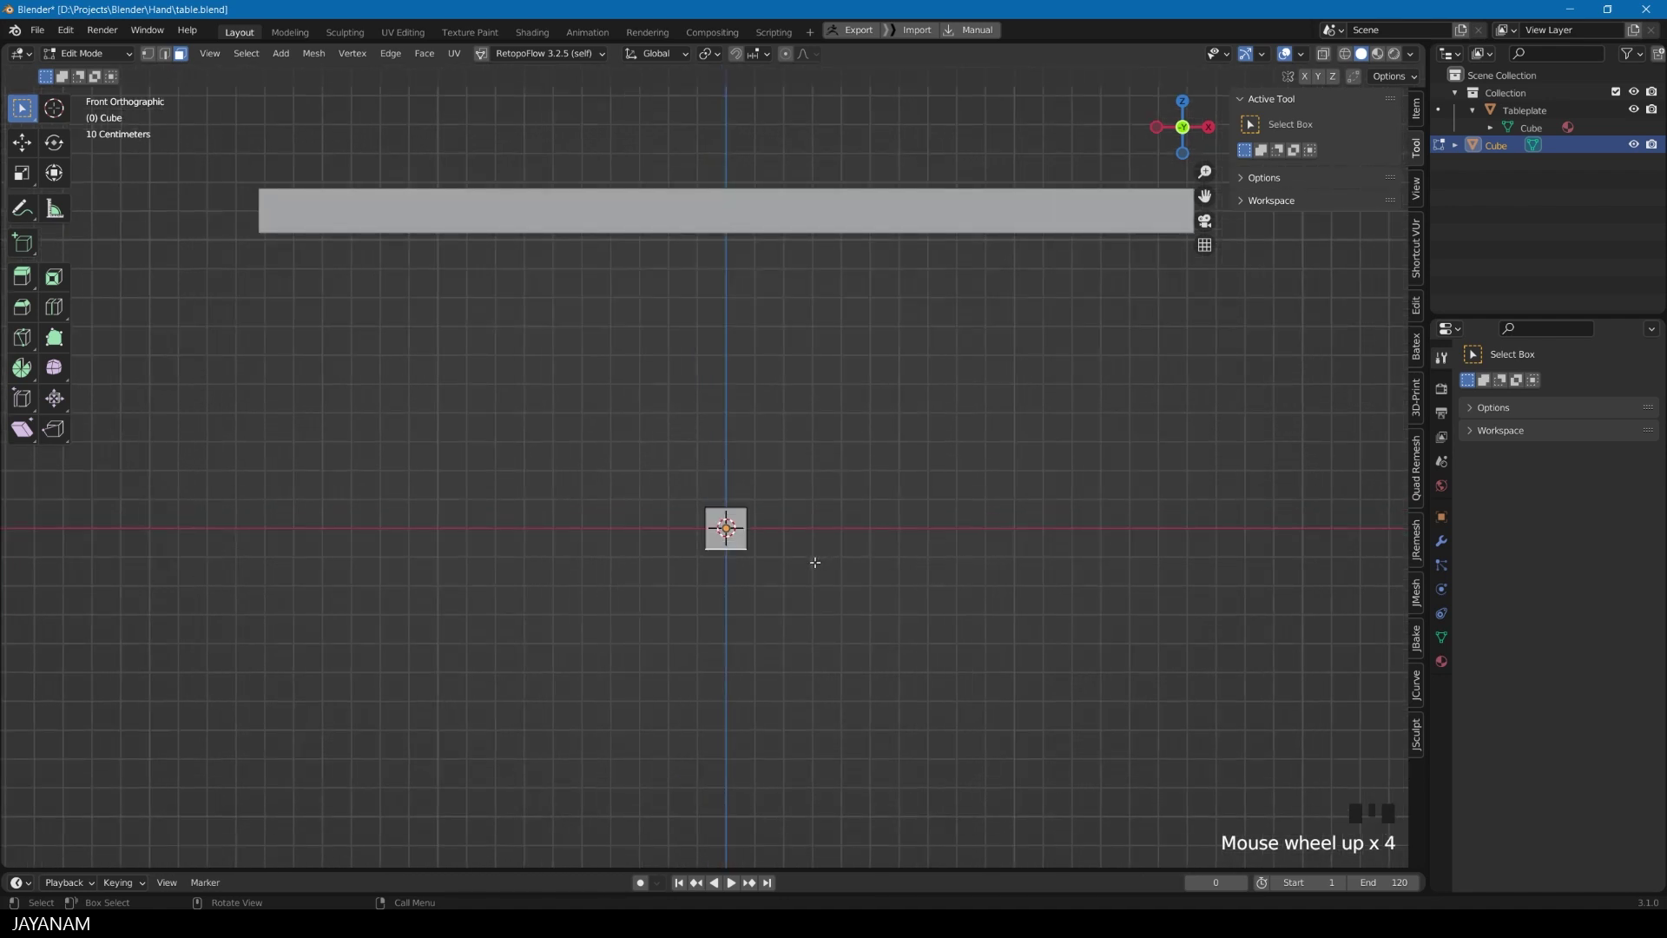
key("g")
key("z")
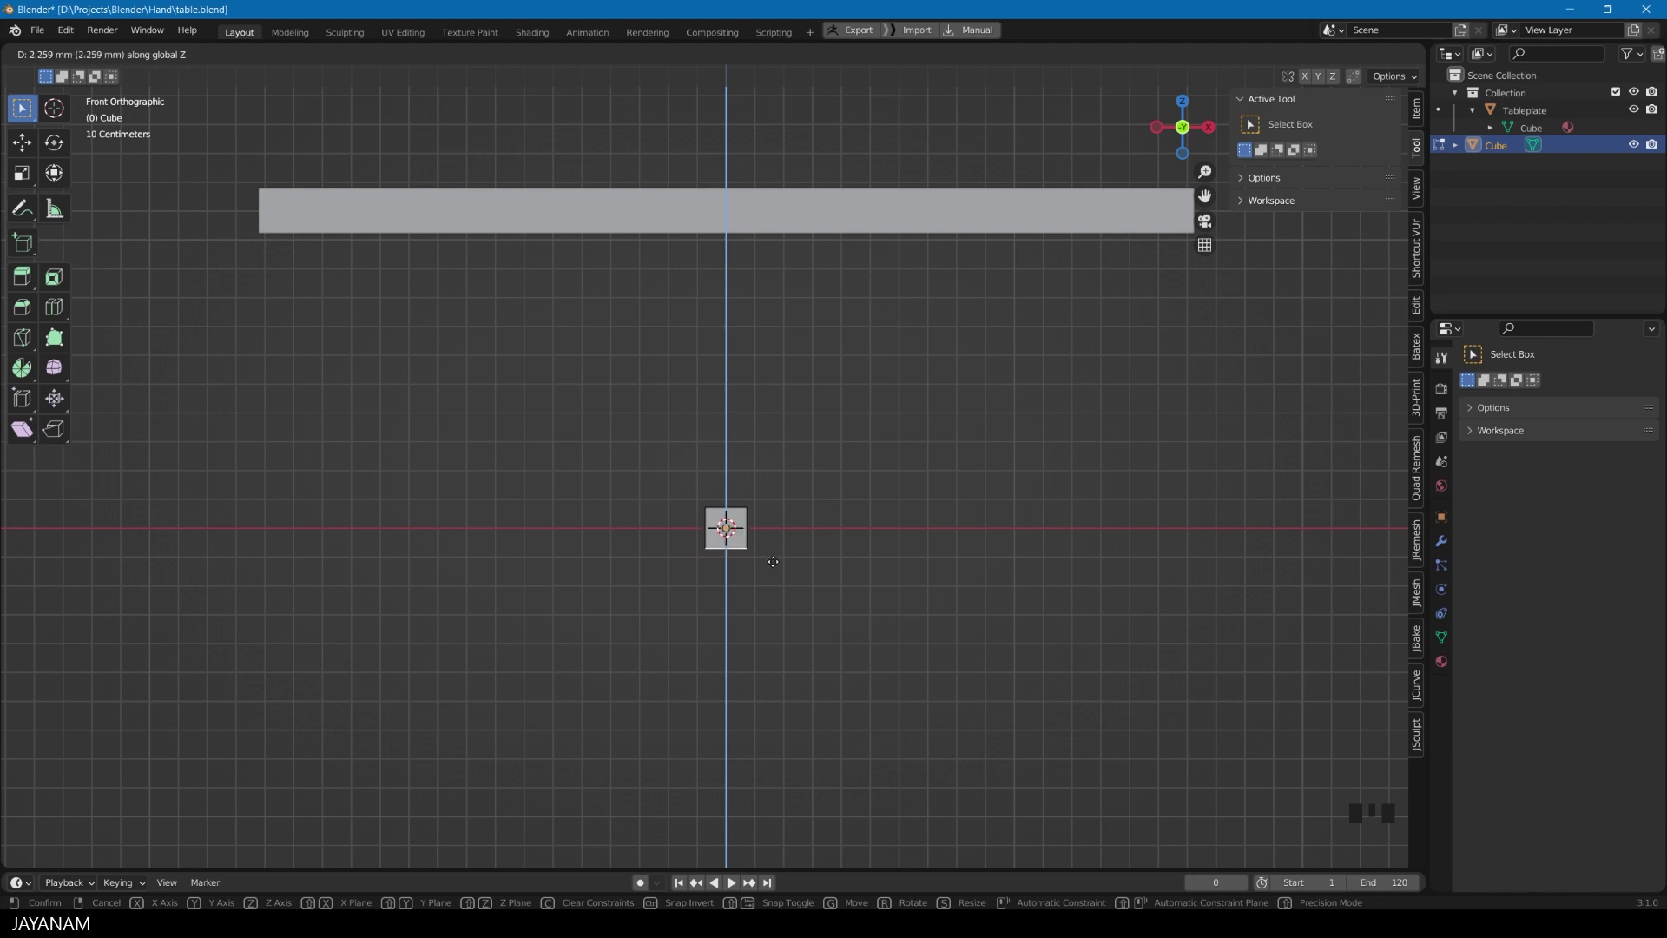
right_click(773, 571)
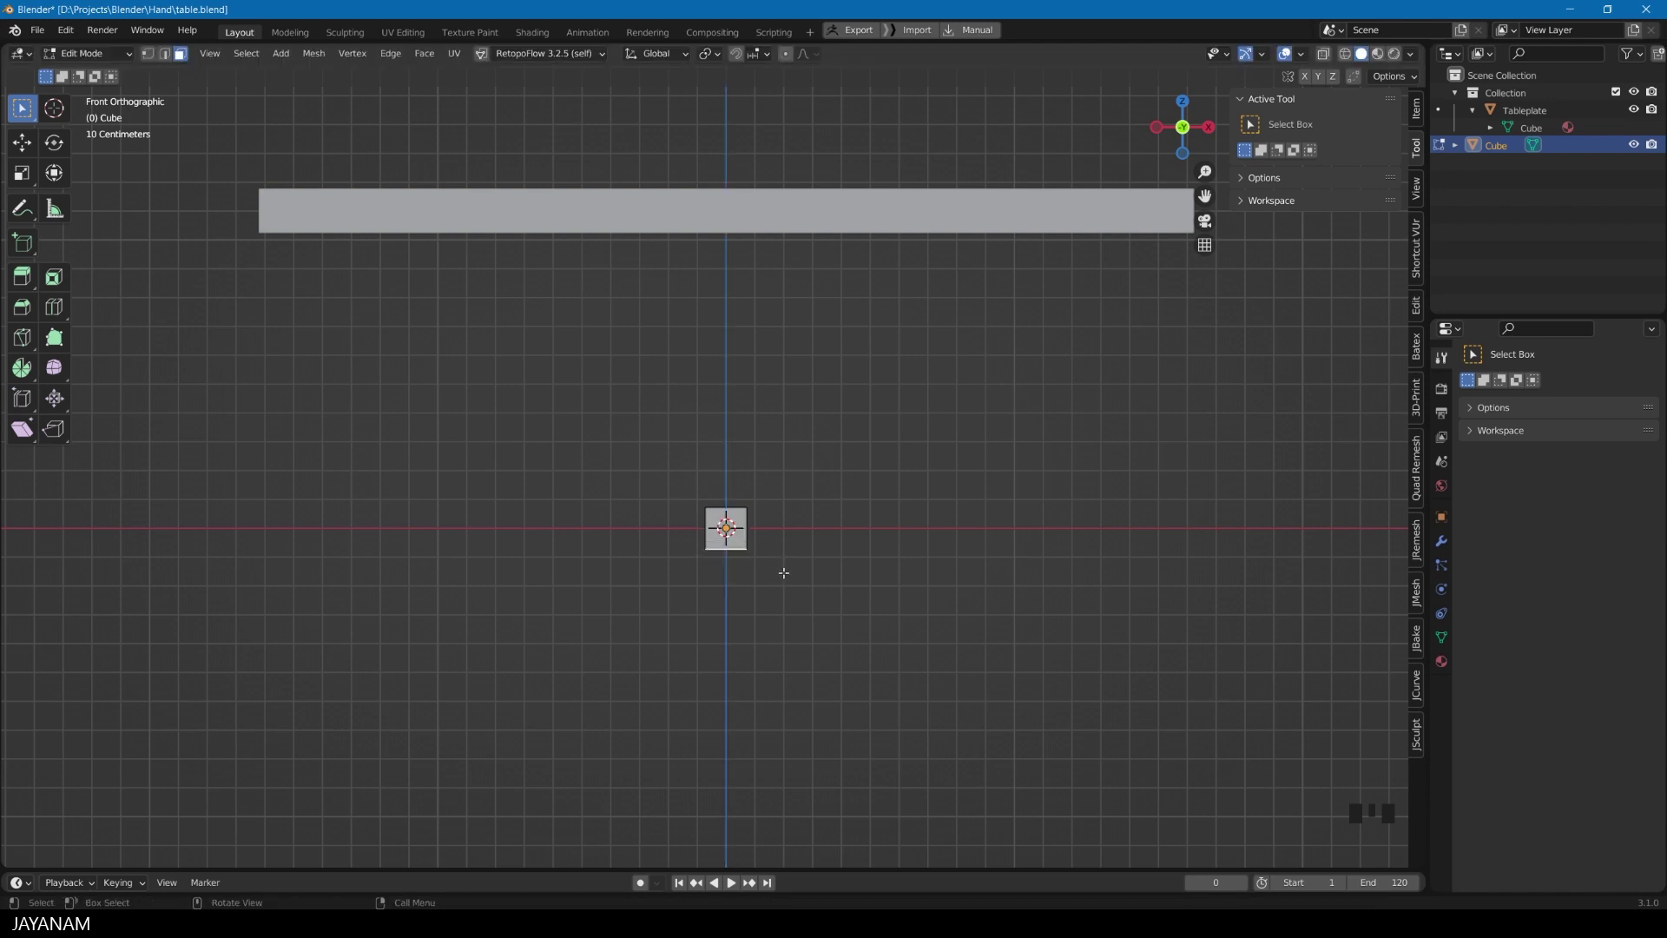
Step: Raise the small cube about 72.42 mm along Z so it sits just above the origin
left_click(766, 55)
key("g")
key("z")
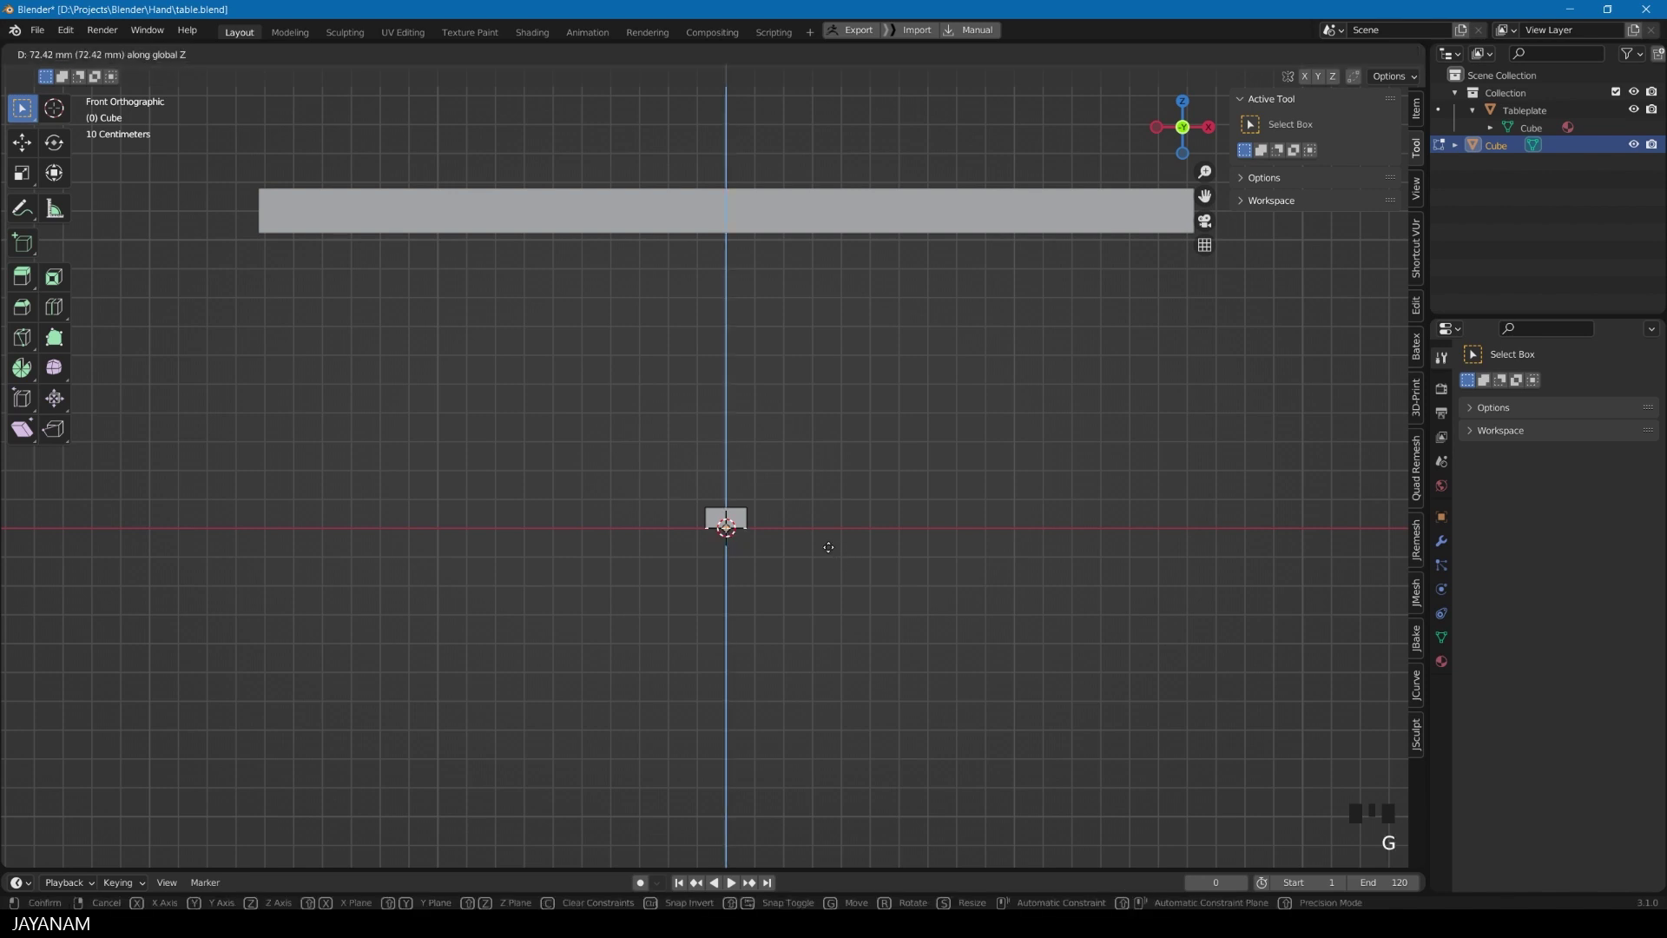
left_click(758, 543)
scroll(858, 561, "down", 2)
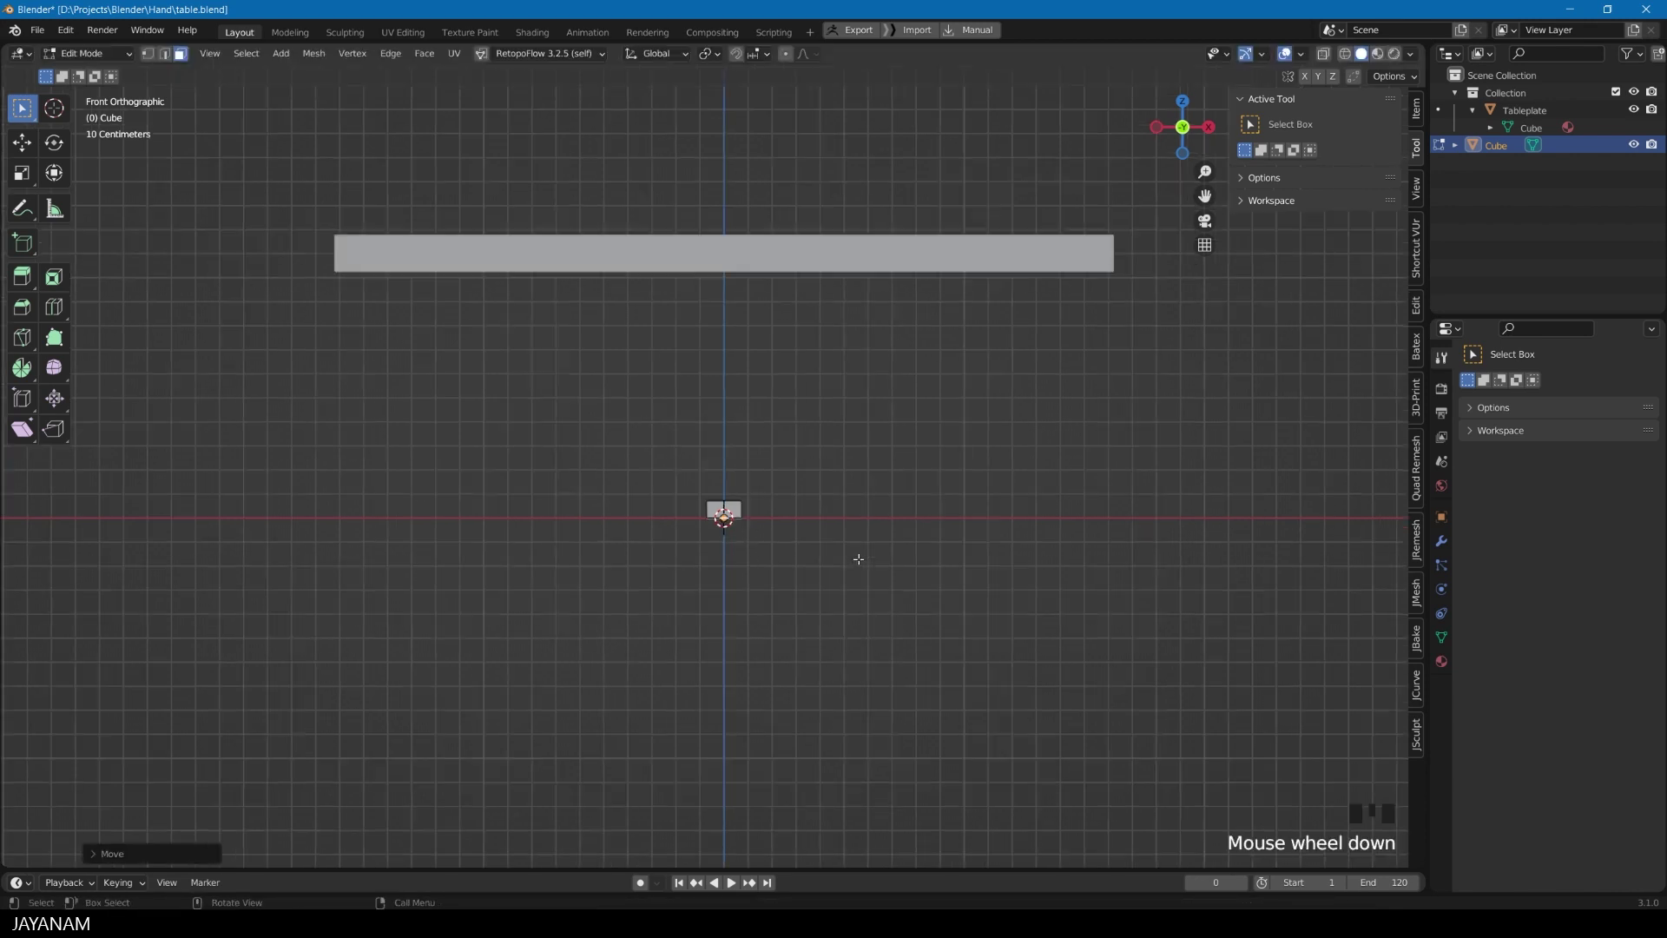
middle_click_drag(856, 562, 817, 573)
scroll(732, 553, "down", 2)
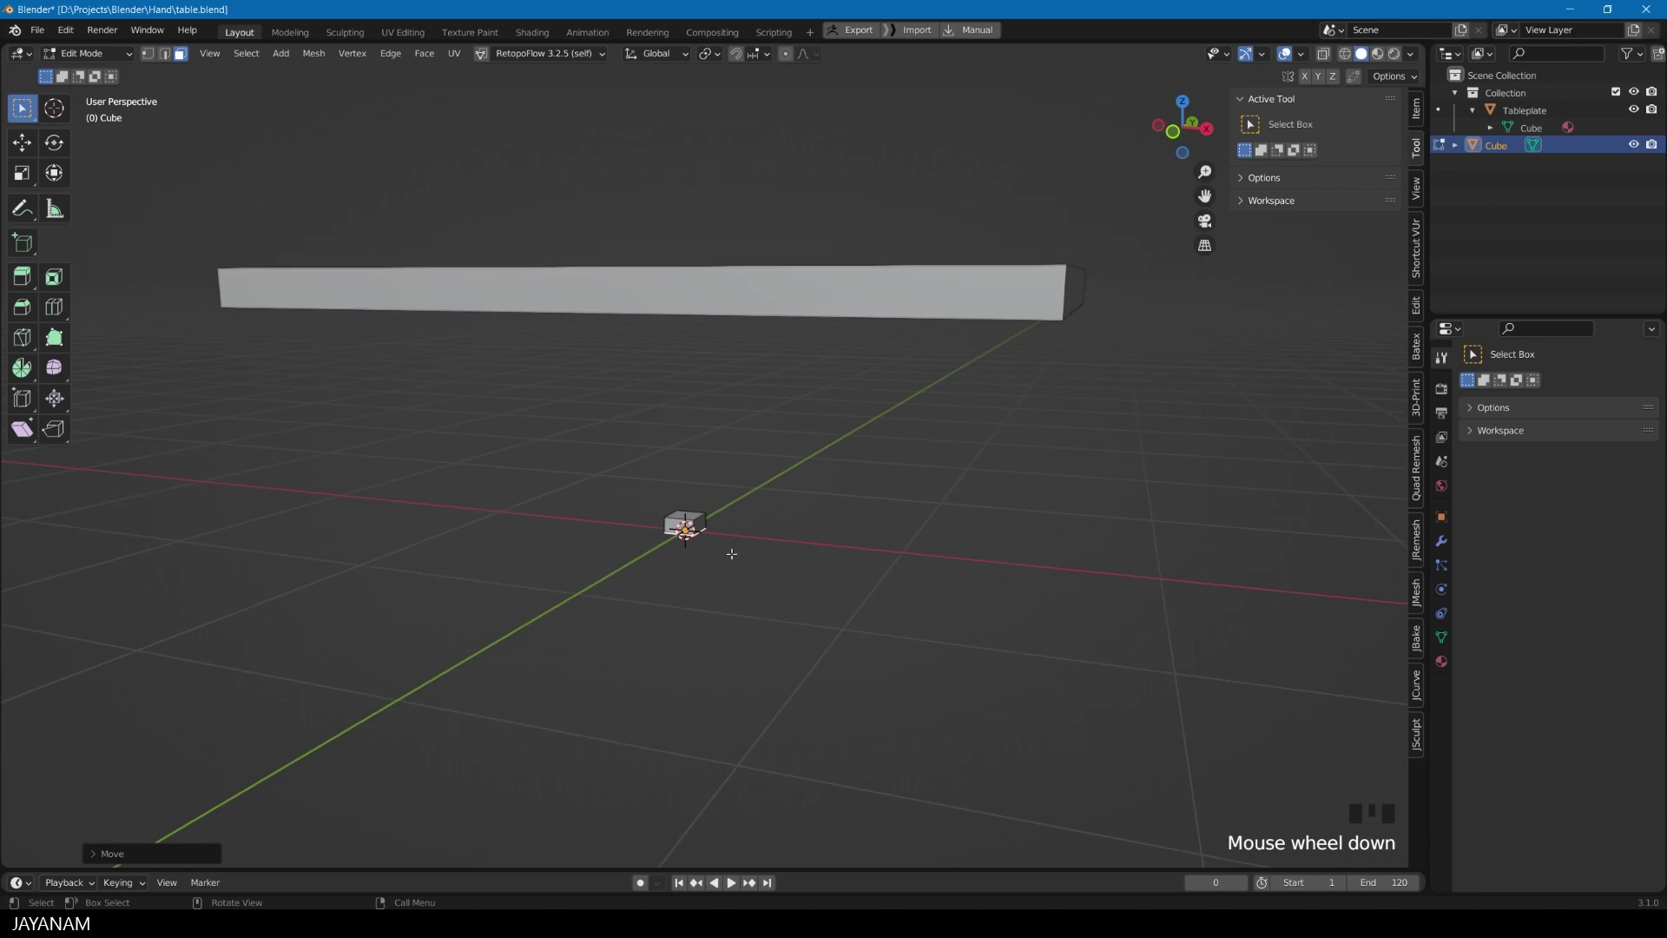
left_click(839, 544)
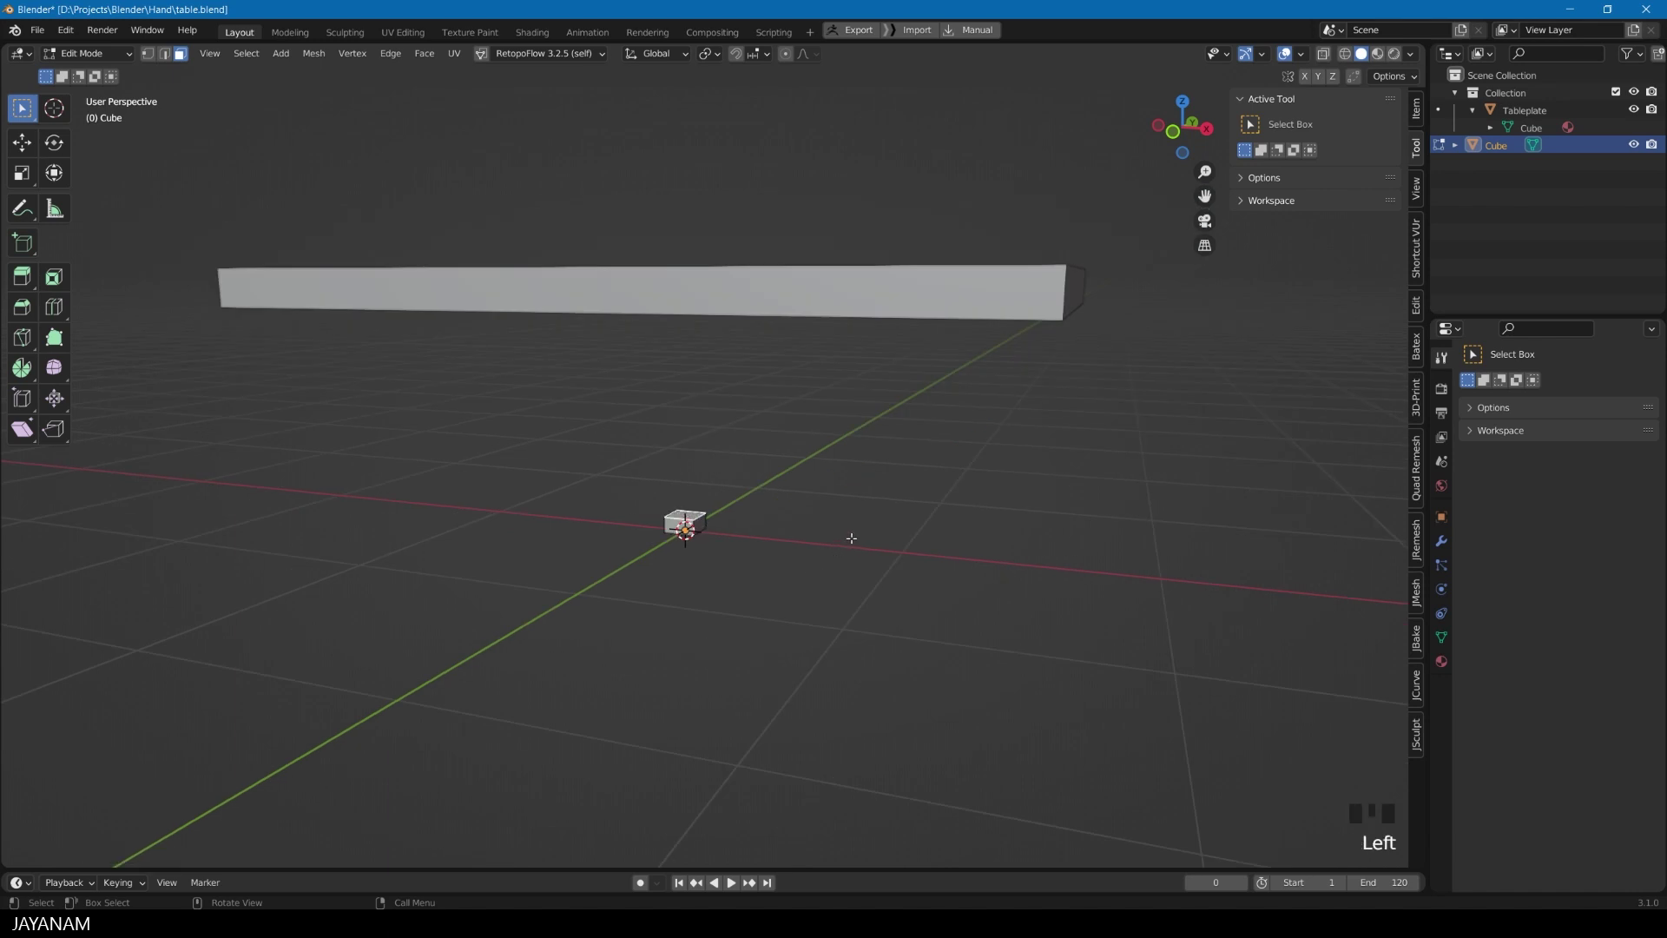
middle_click_drag(849, 539, 872, 500)
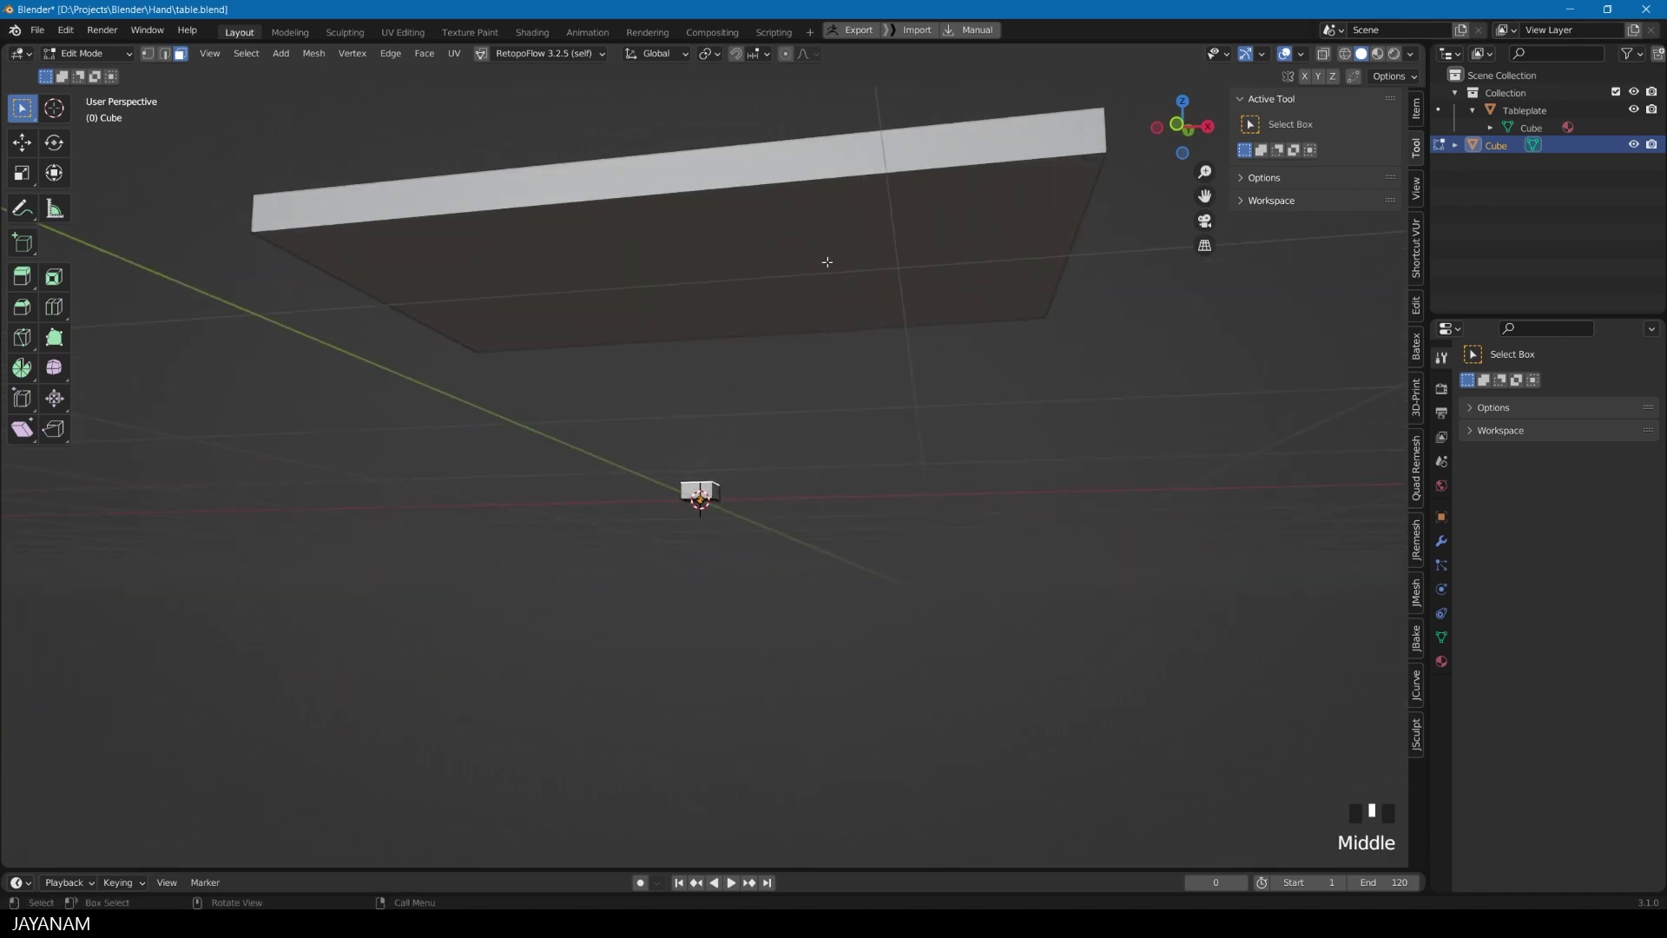
middle_click_drag(953, 436, 923, 466)
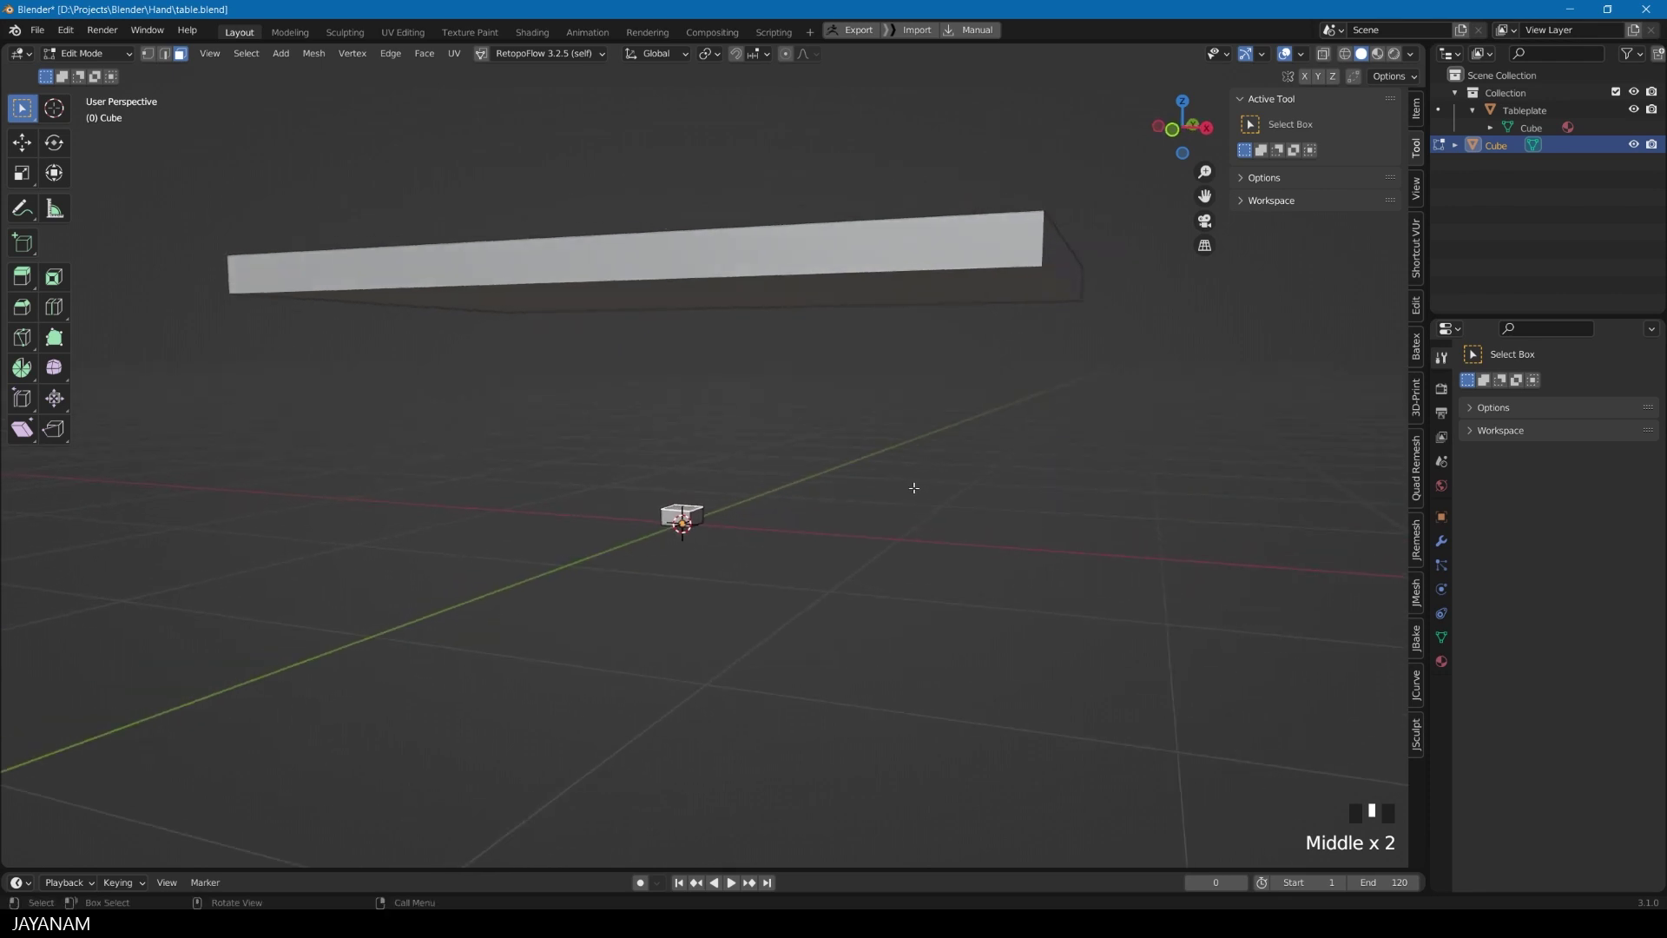
Step: Switch the snapping target from grid increments to Face
left_click(764, 55)
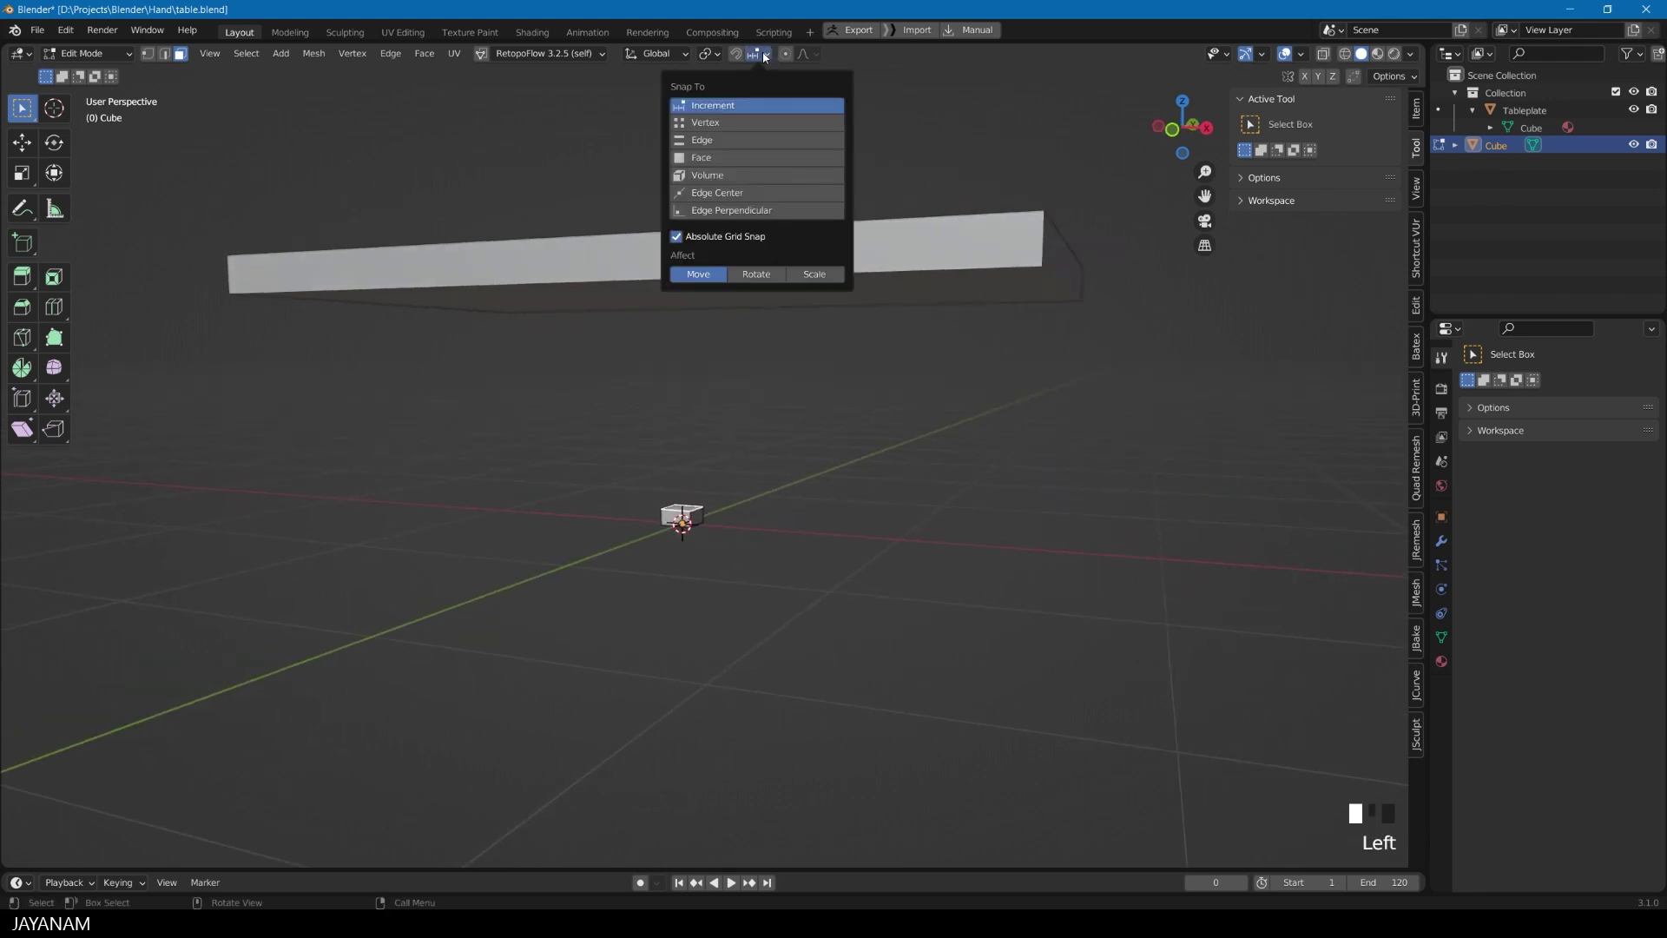
left_click(704, 159)
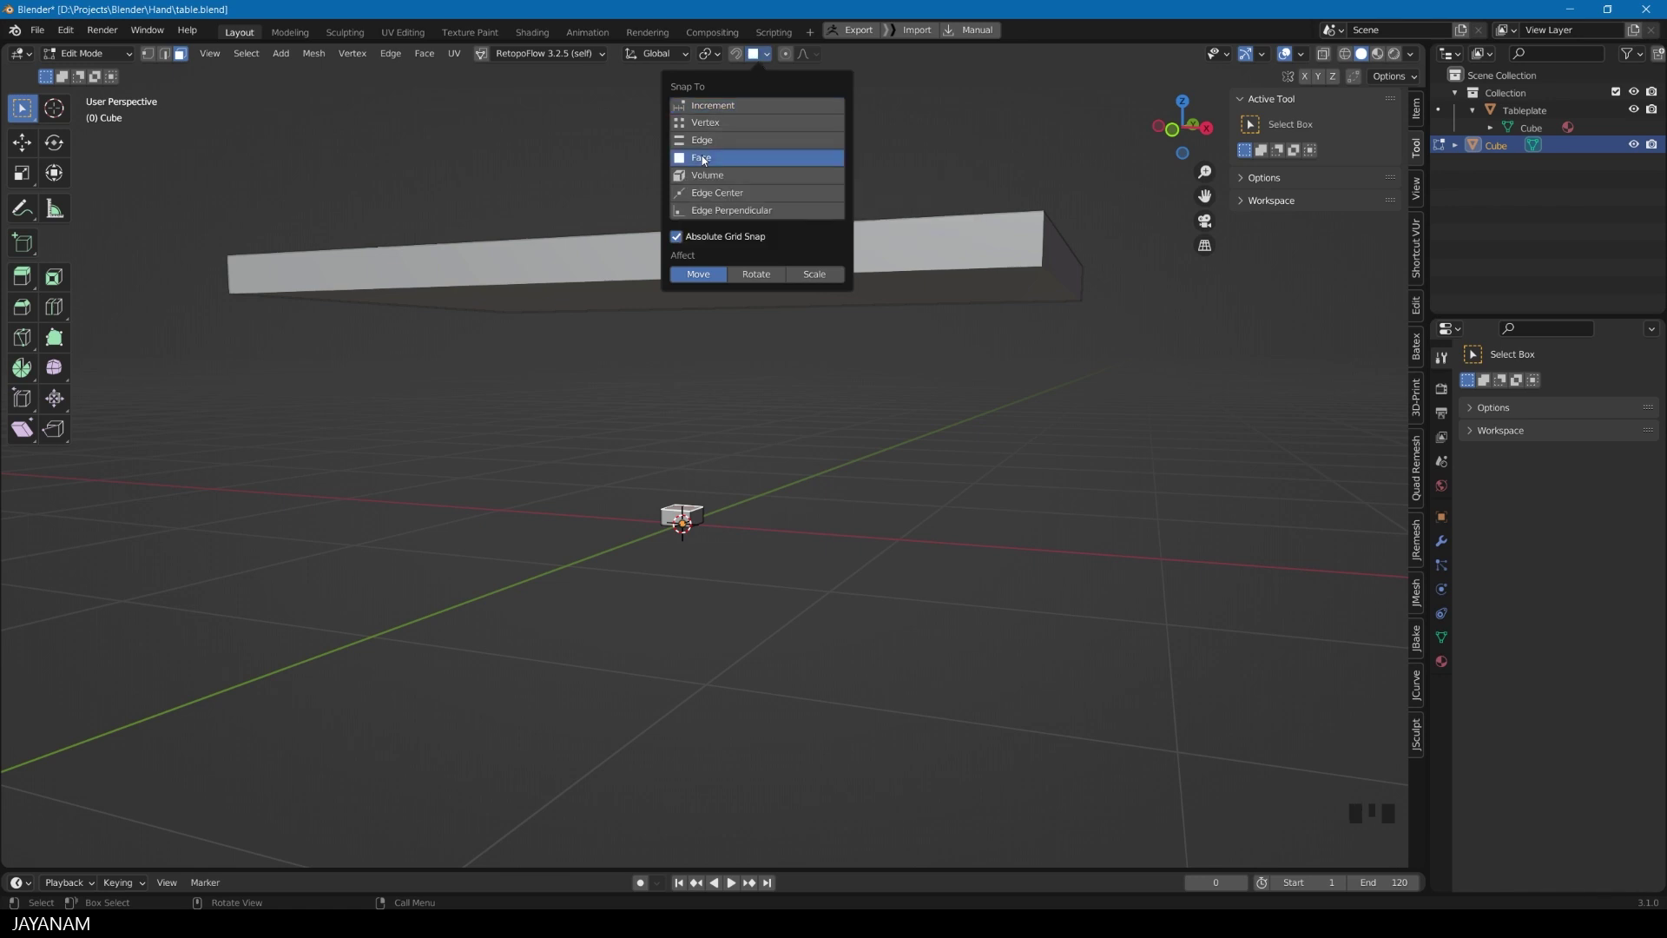
left_click(711, 159)
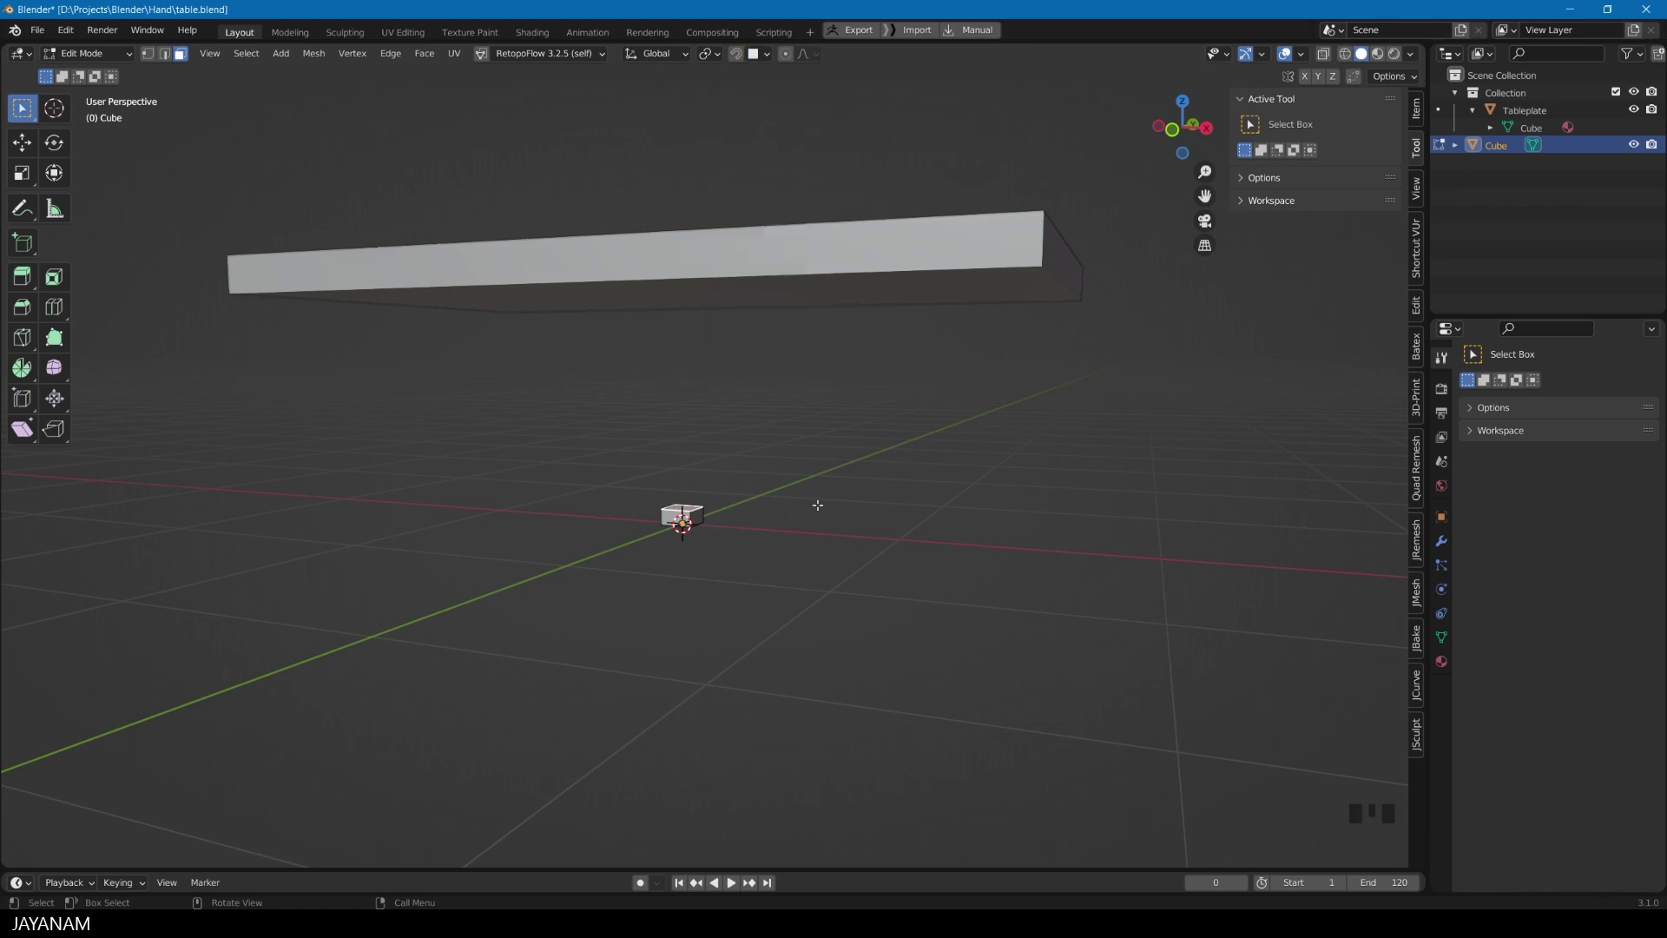
Step: Raise the leg 949.8 mm along Z, snapping it to the Tableplate's underside
key("g")
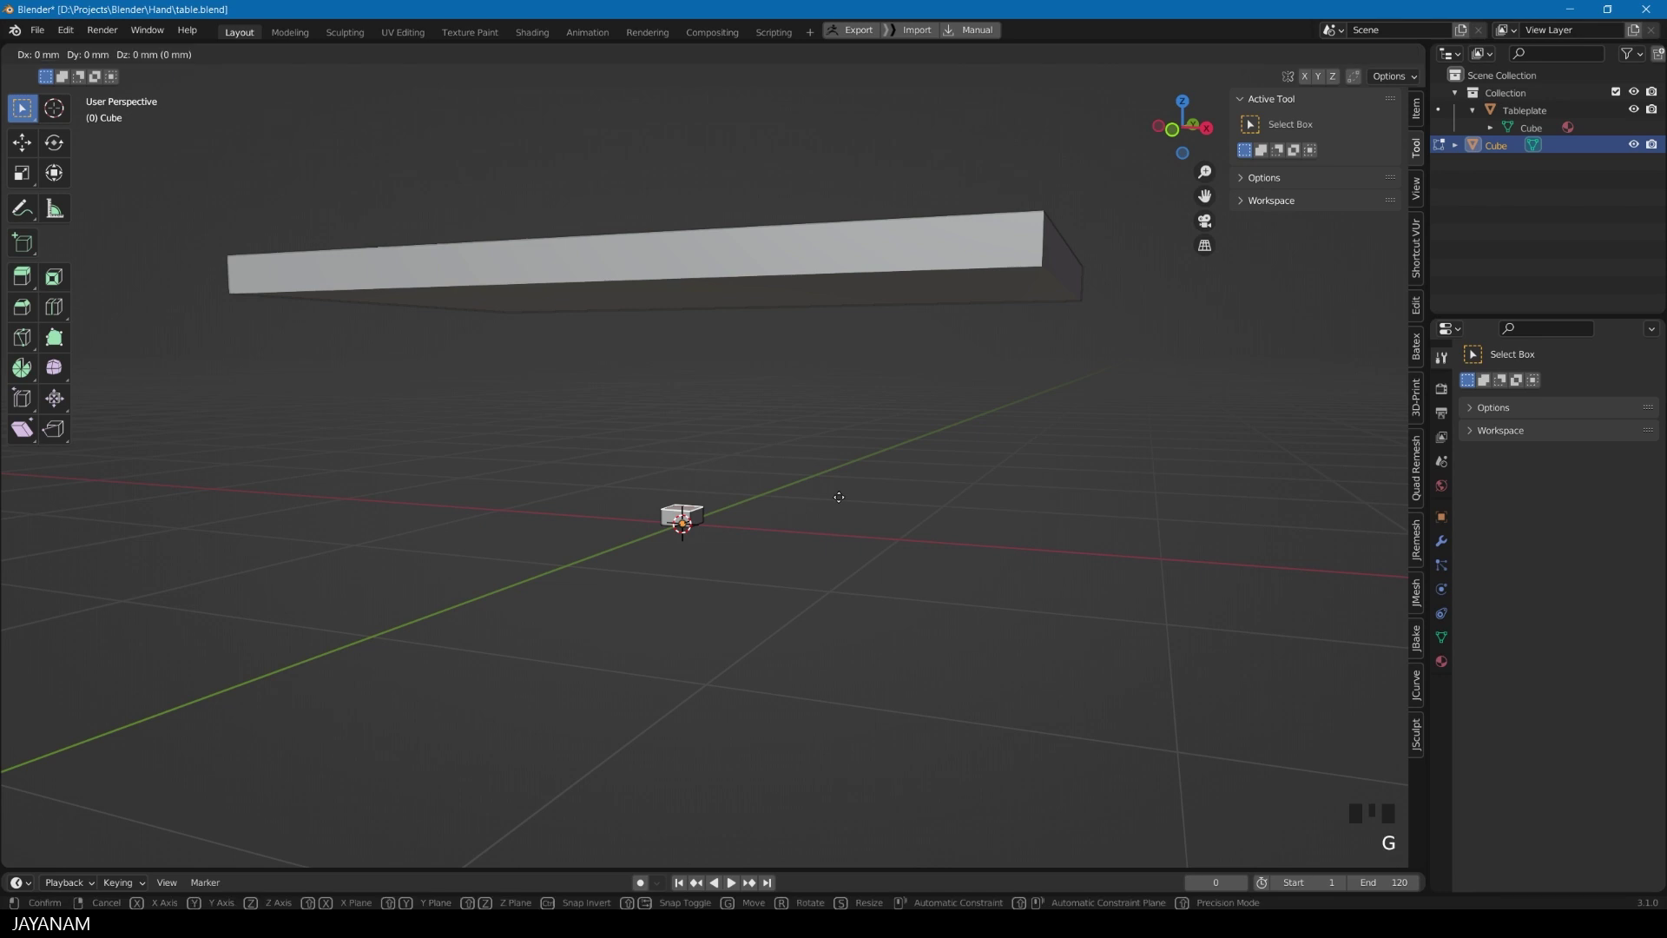
key("z")
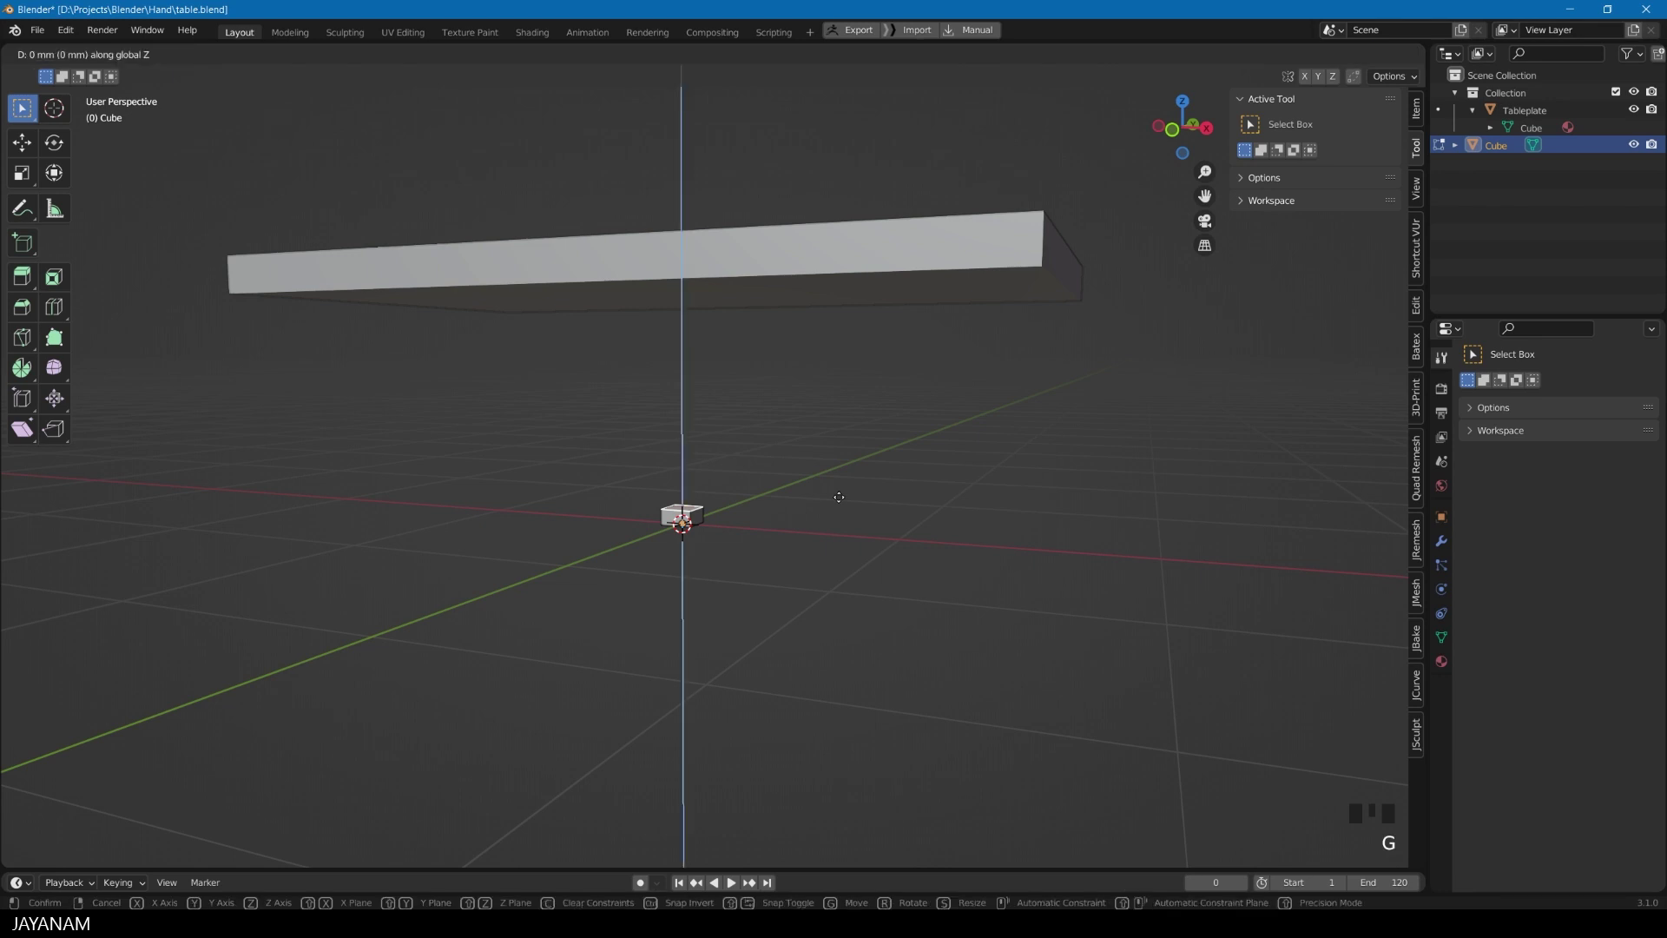
key("ctrl")
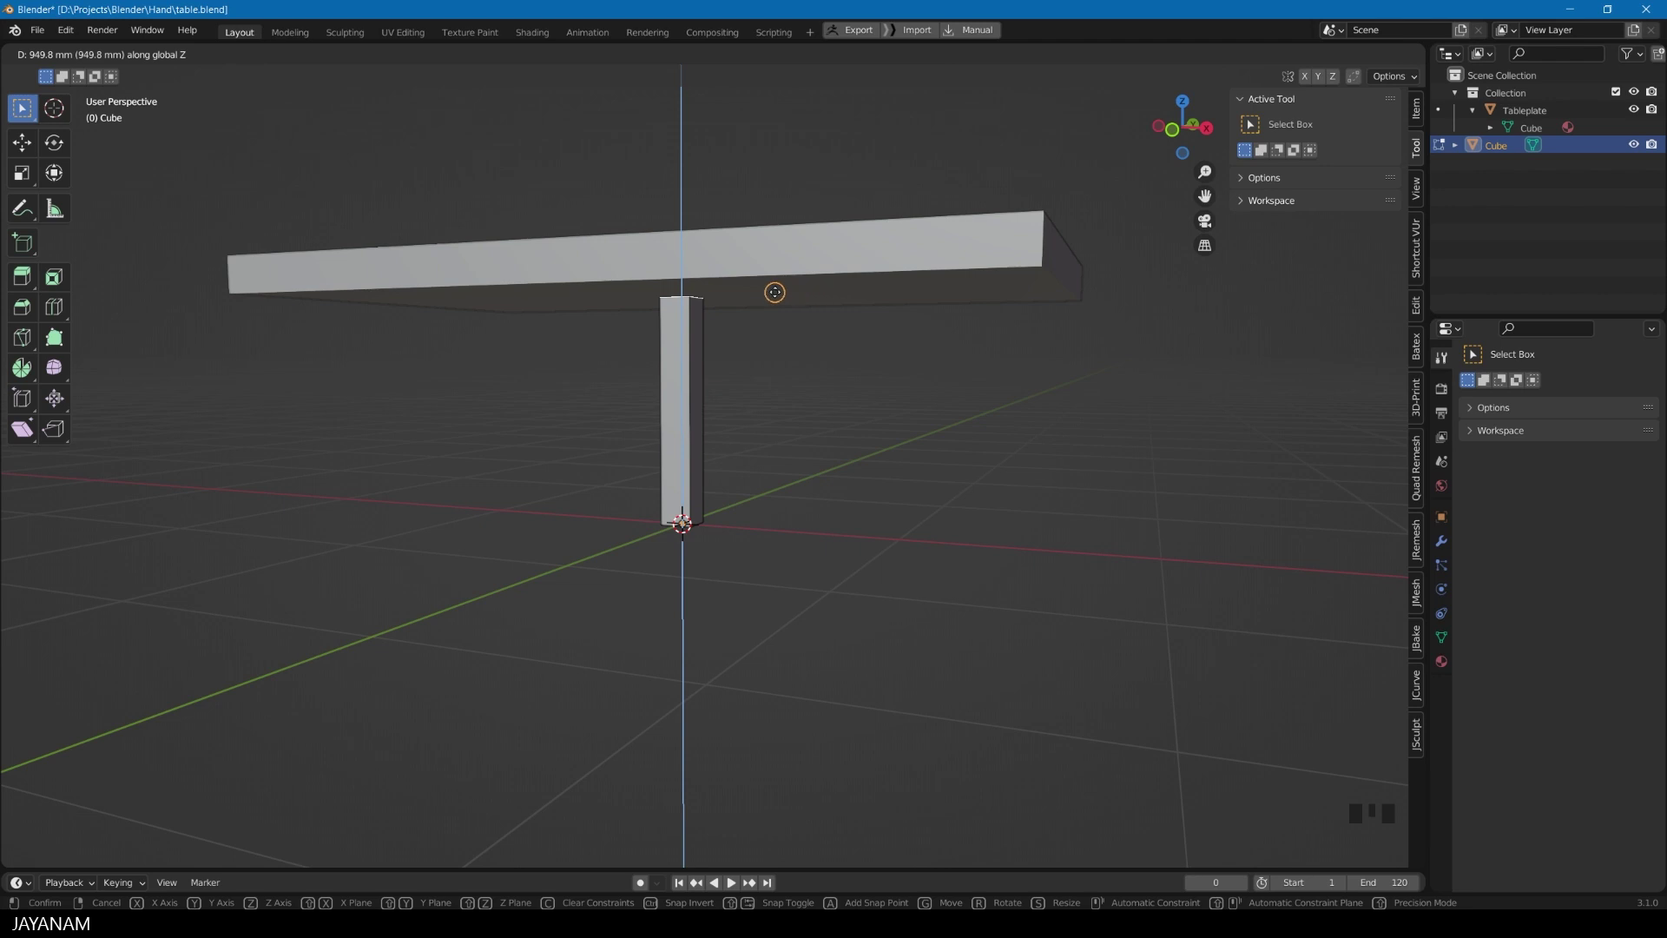
left_click(775, 291)
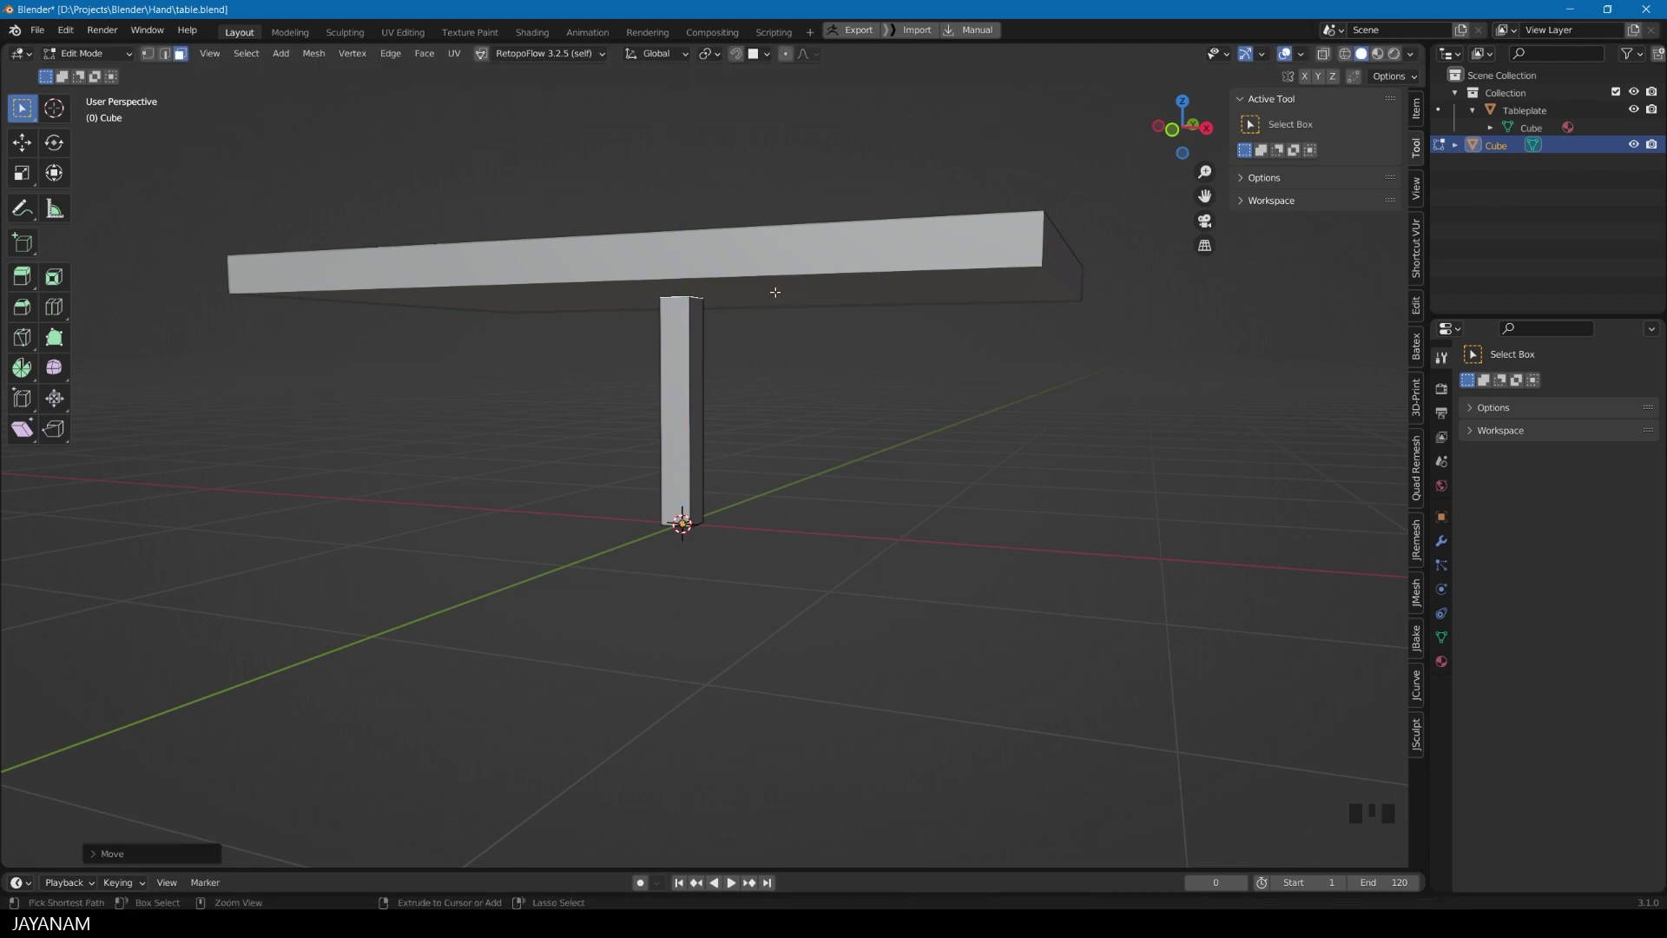
scroll(774, 292, "down", 3)
middle_click_drag(775, 292, 817, 440)
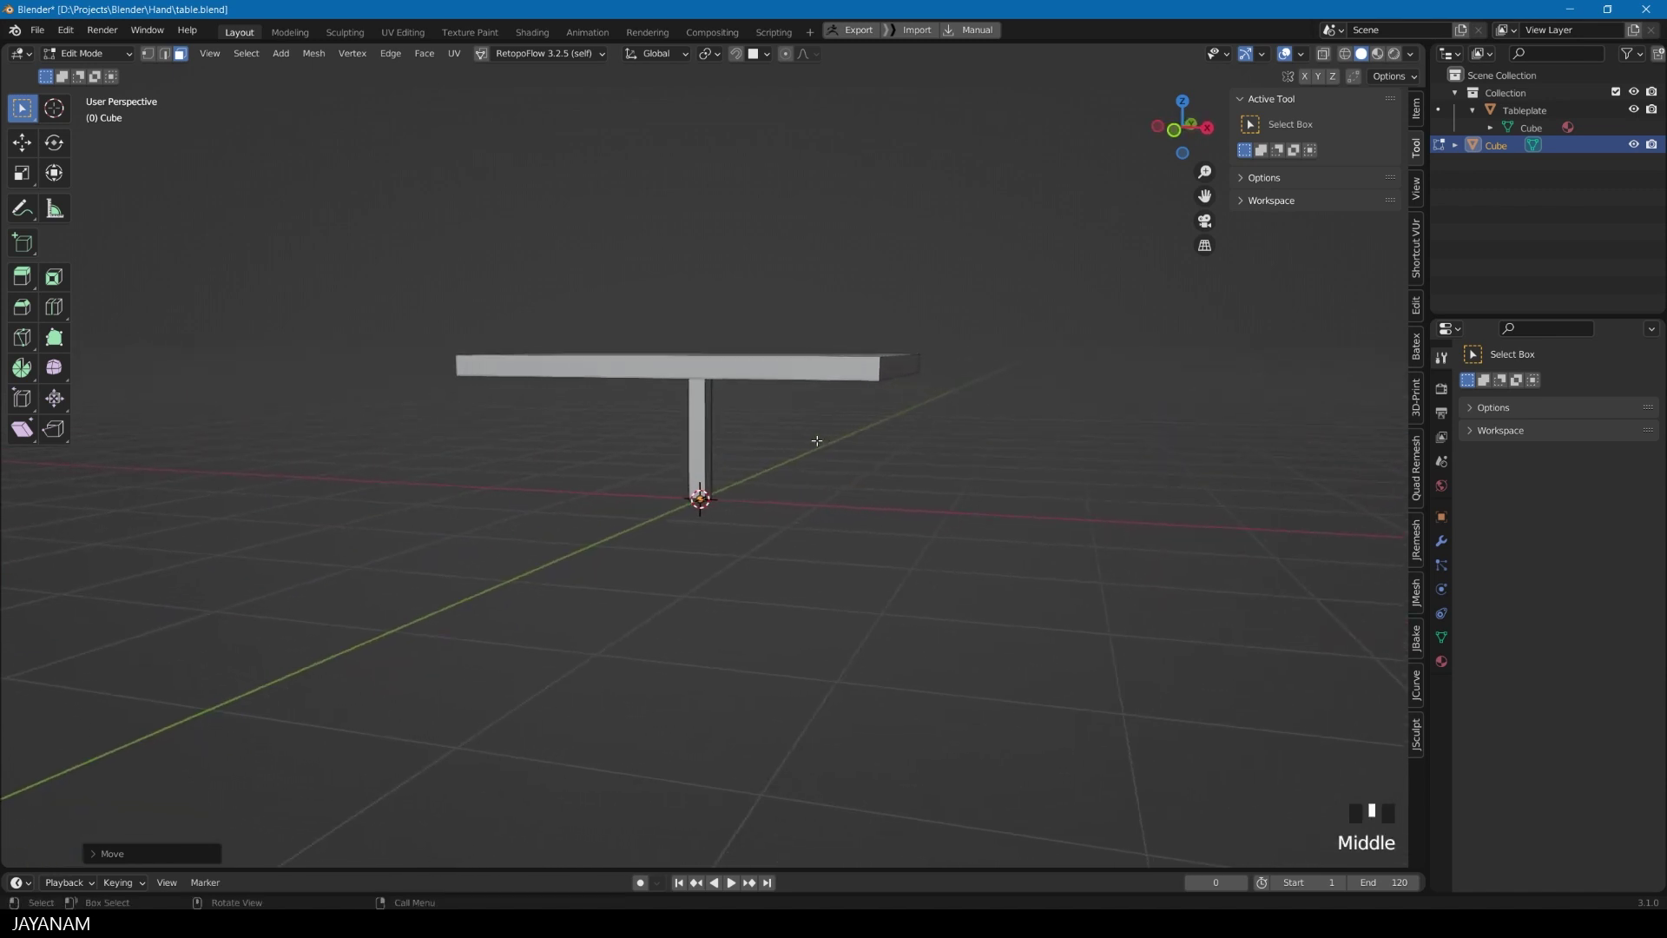
Step: Move the whole leg mesh 1490 mm in X and -871.8 mm in Y under the tabletop corner
scroll(780, 444, "up", 2)
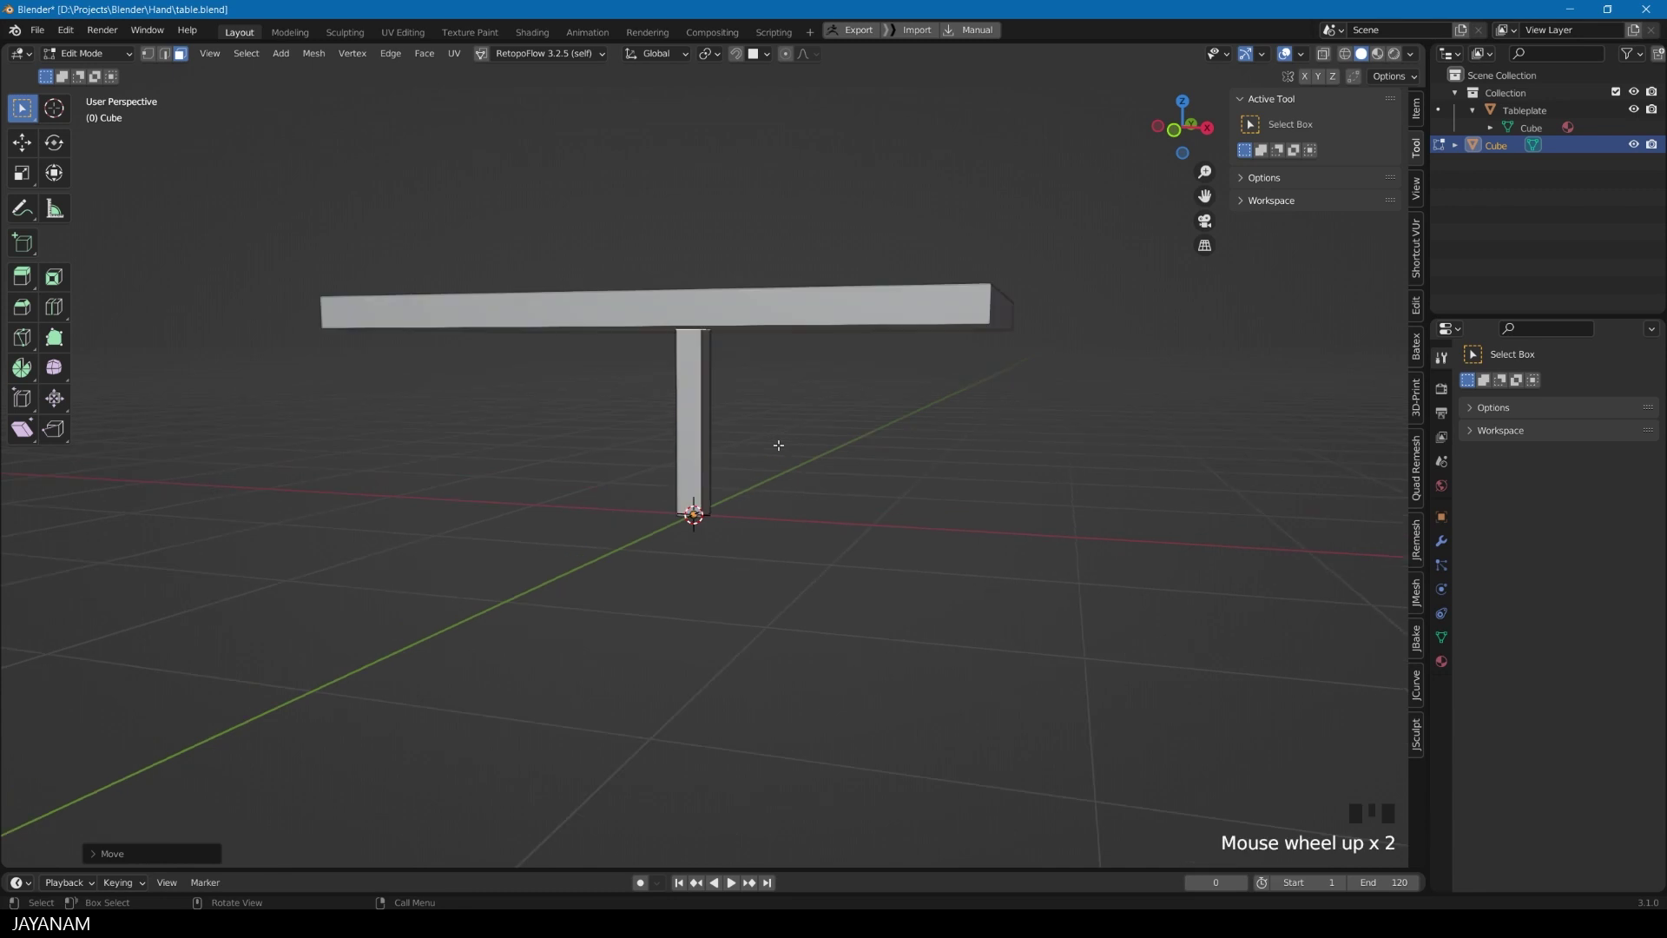
key("a")
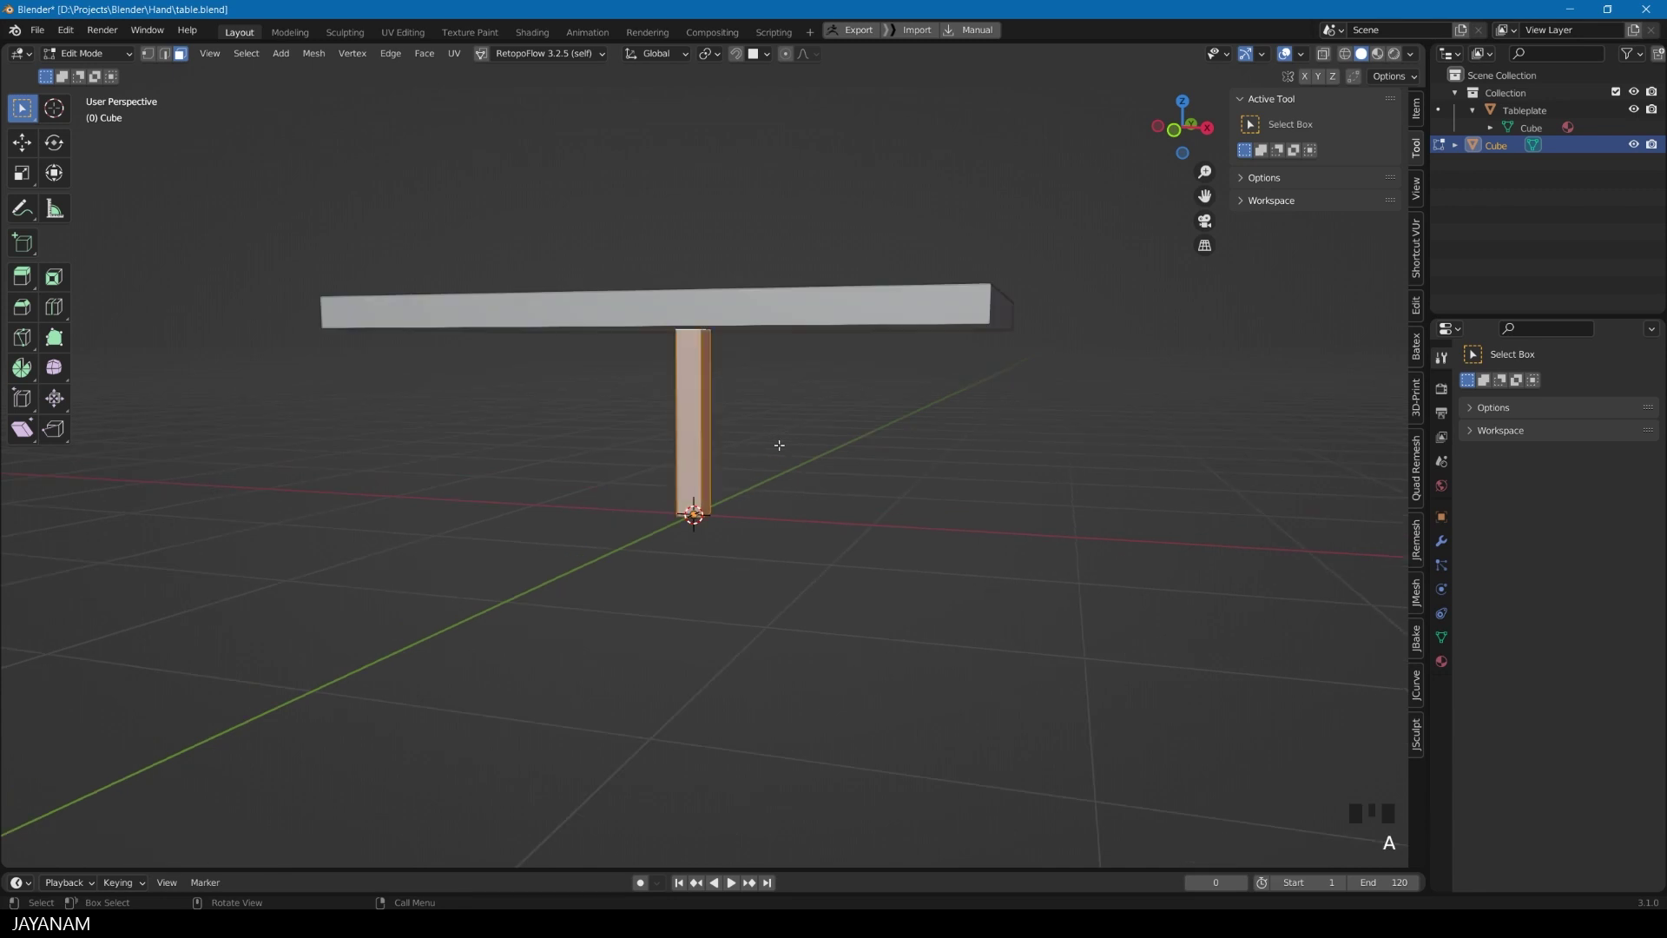
scroll(780, 444, "down", 2)
middle_click_drag(825, 465, 875, 298)
scroll(875, 298, "up", 4)
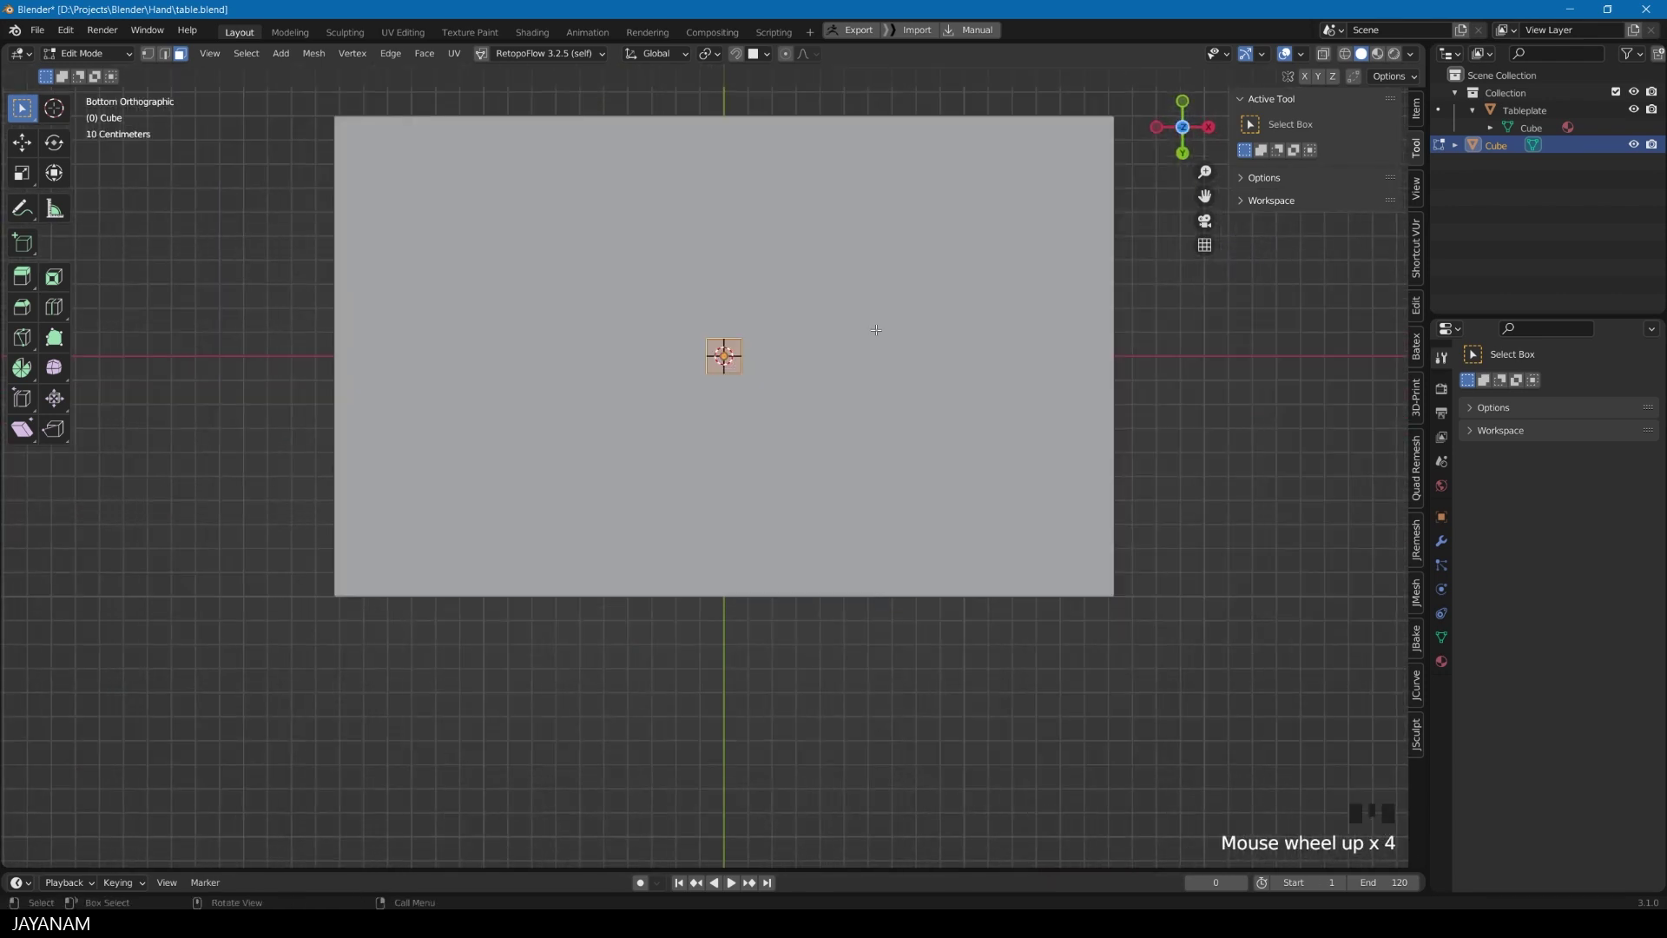
scroll(875, 330, "down", 1)
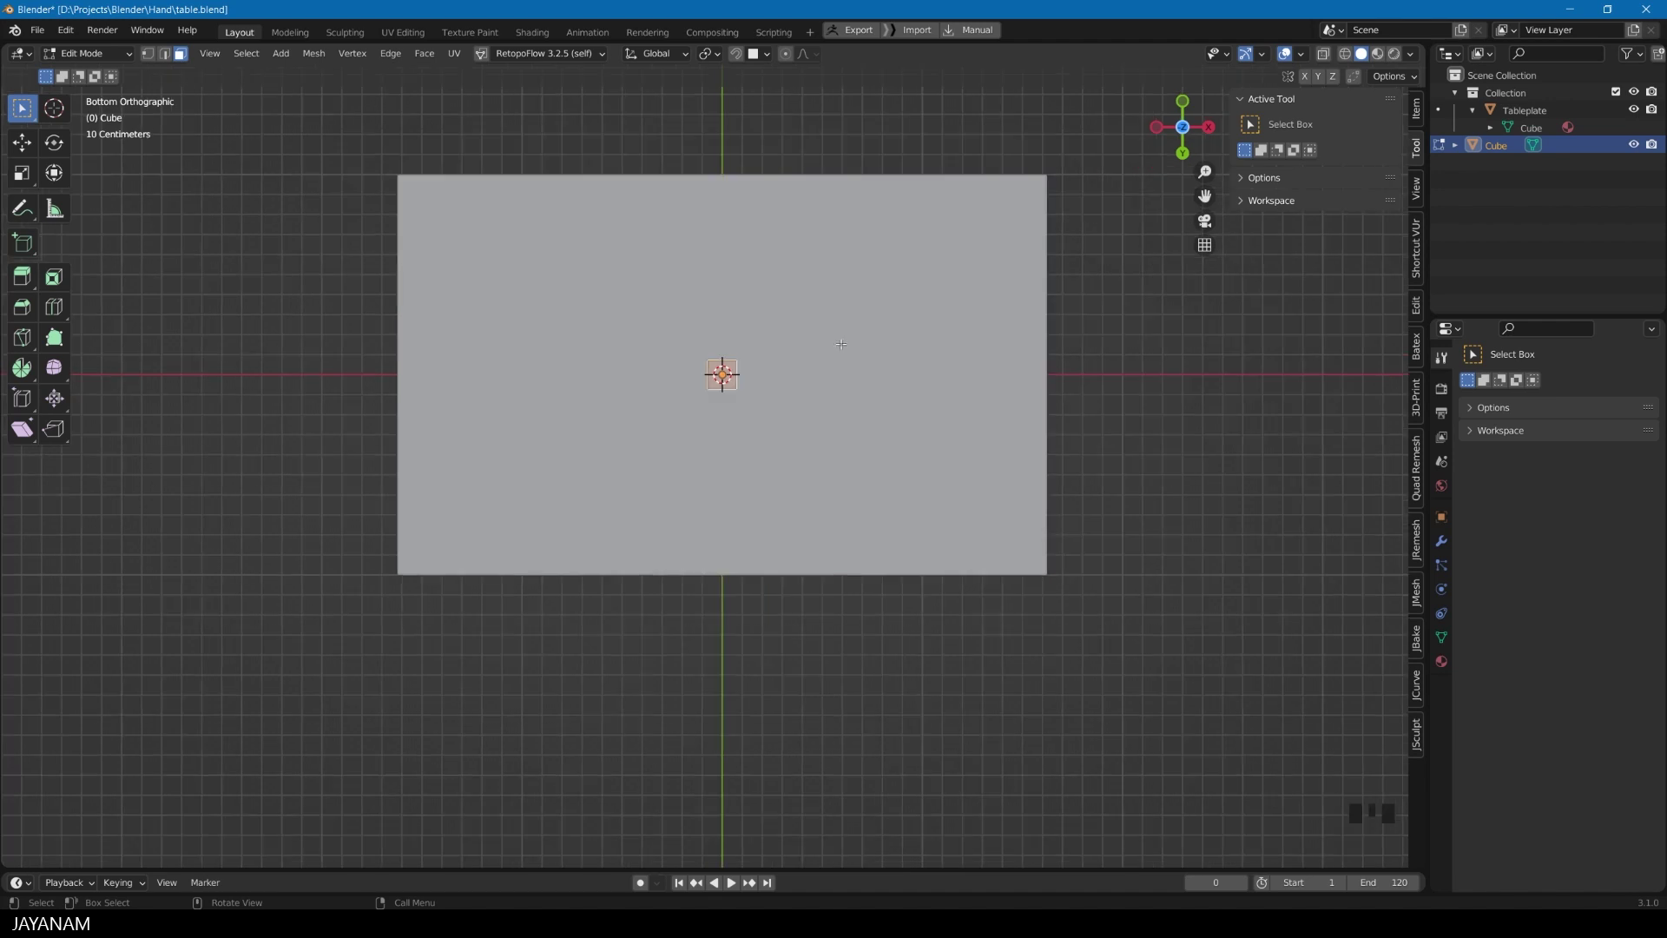
key("g")
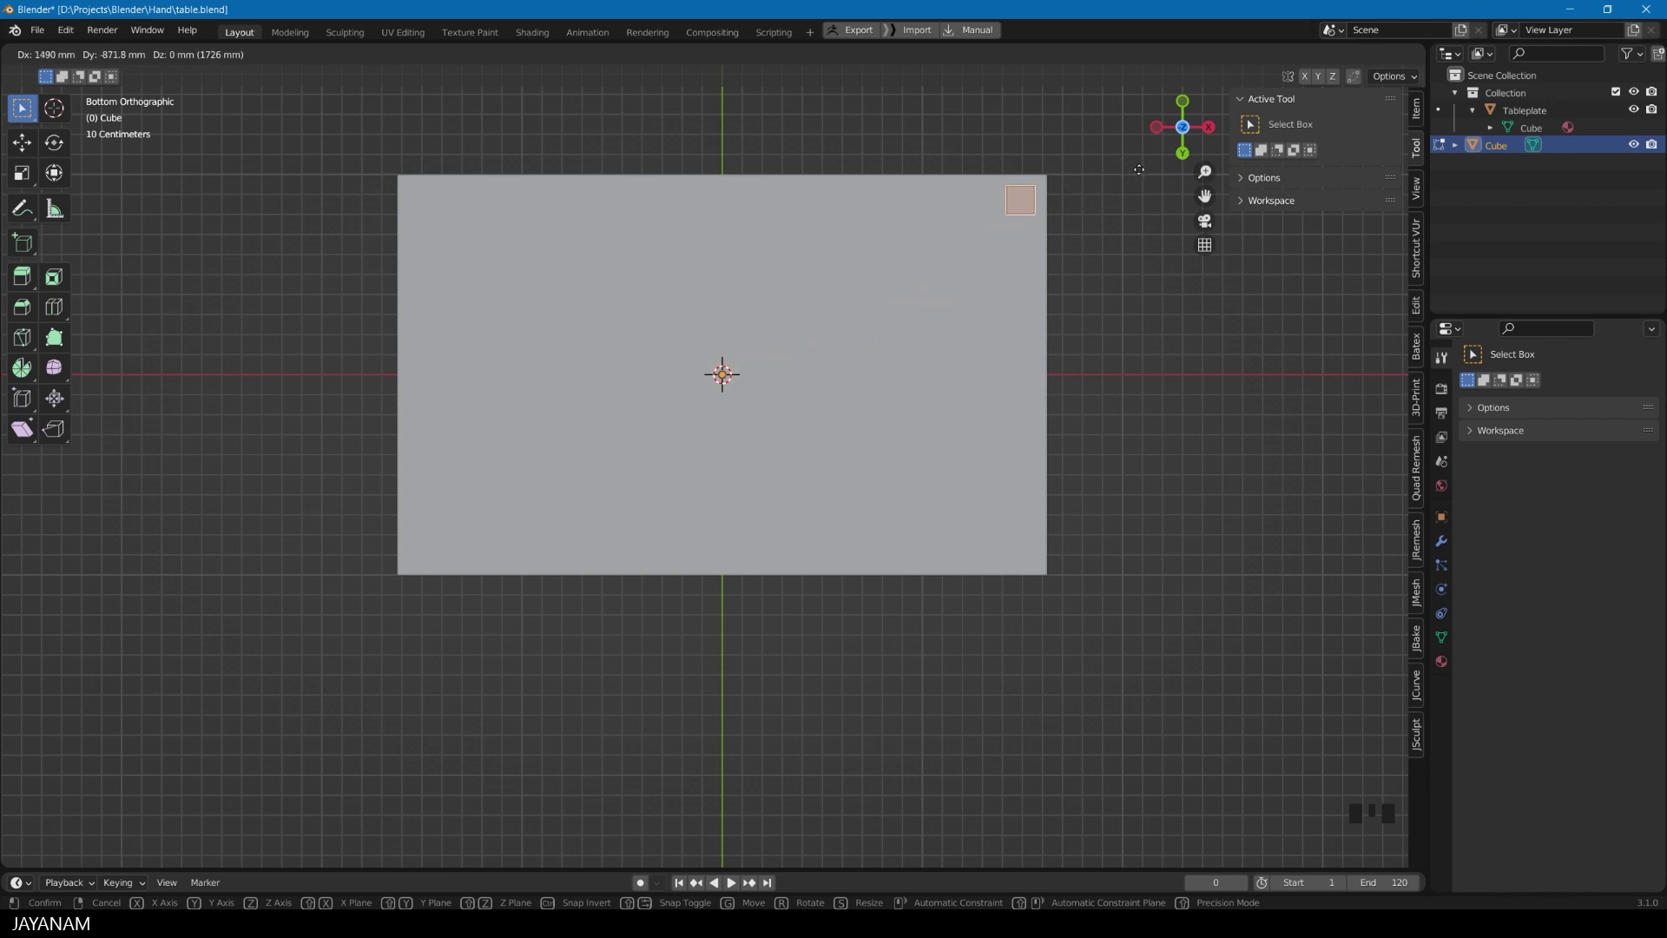
left_click(1139, 169)
Step: Check the leg's placement in perspective and front views, then return to Object Mode
scroll(1055, 252, "down", 3)
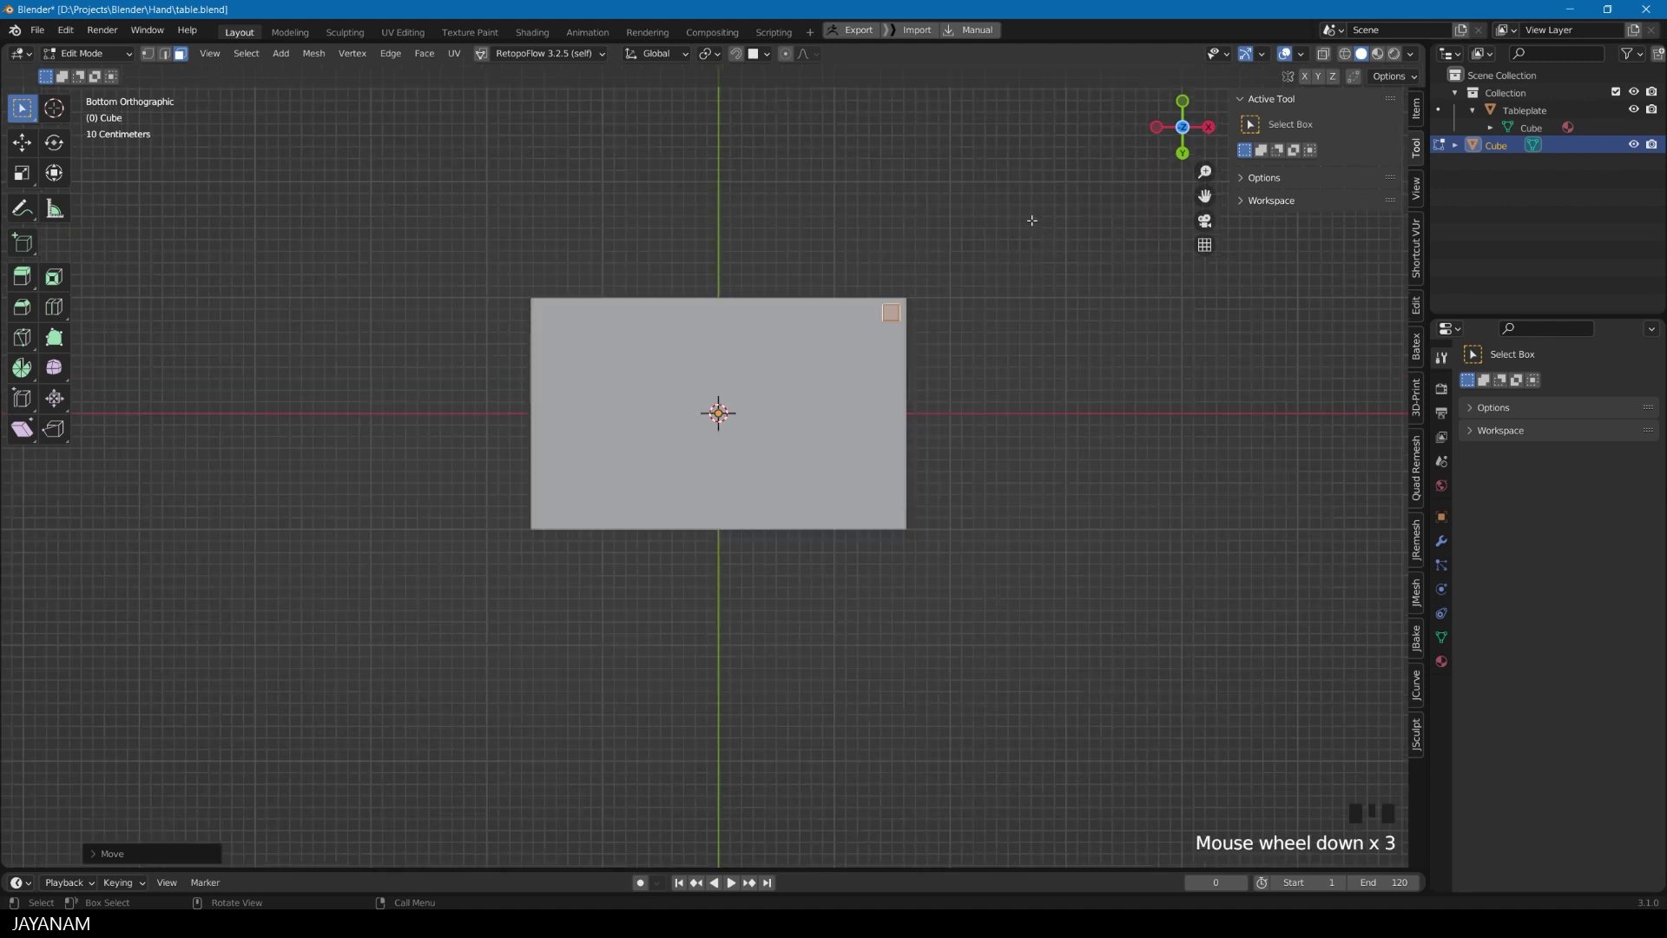
middle_click_drag(1029, 226, 852, 428)
scroll(785, 442, "up", 3)
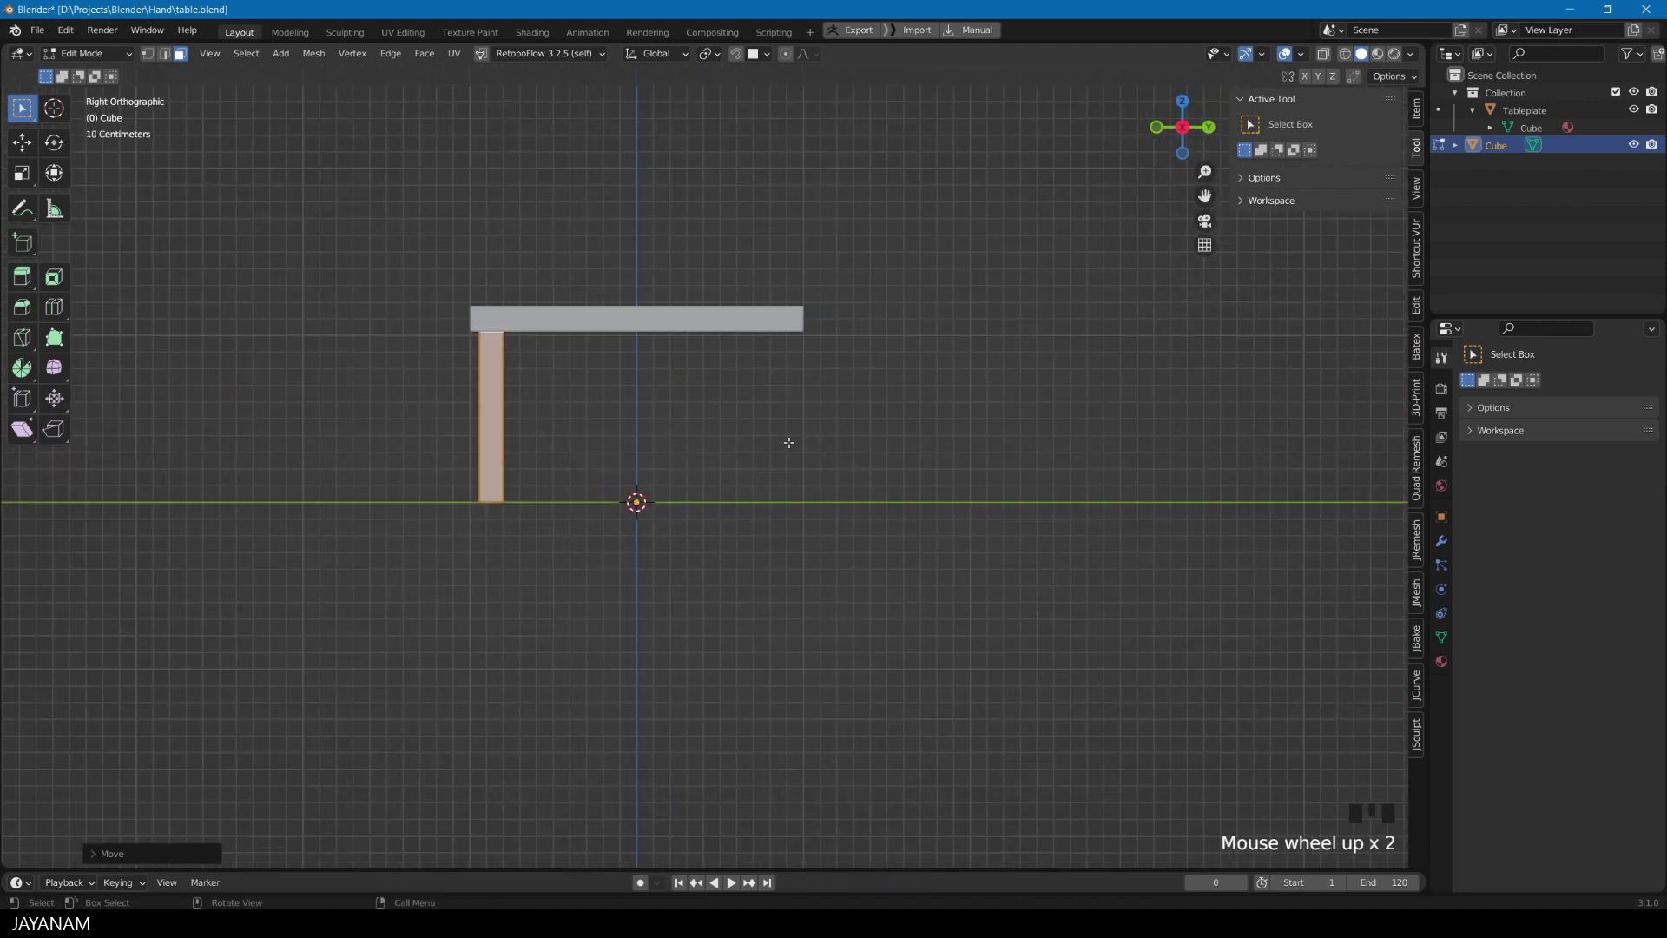
scroll(787, 443, "down", 2)
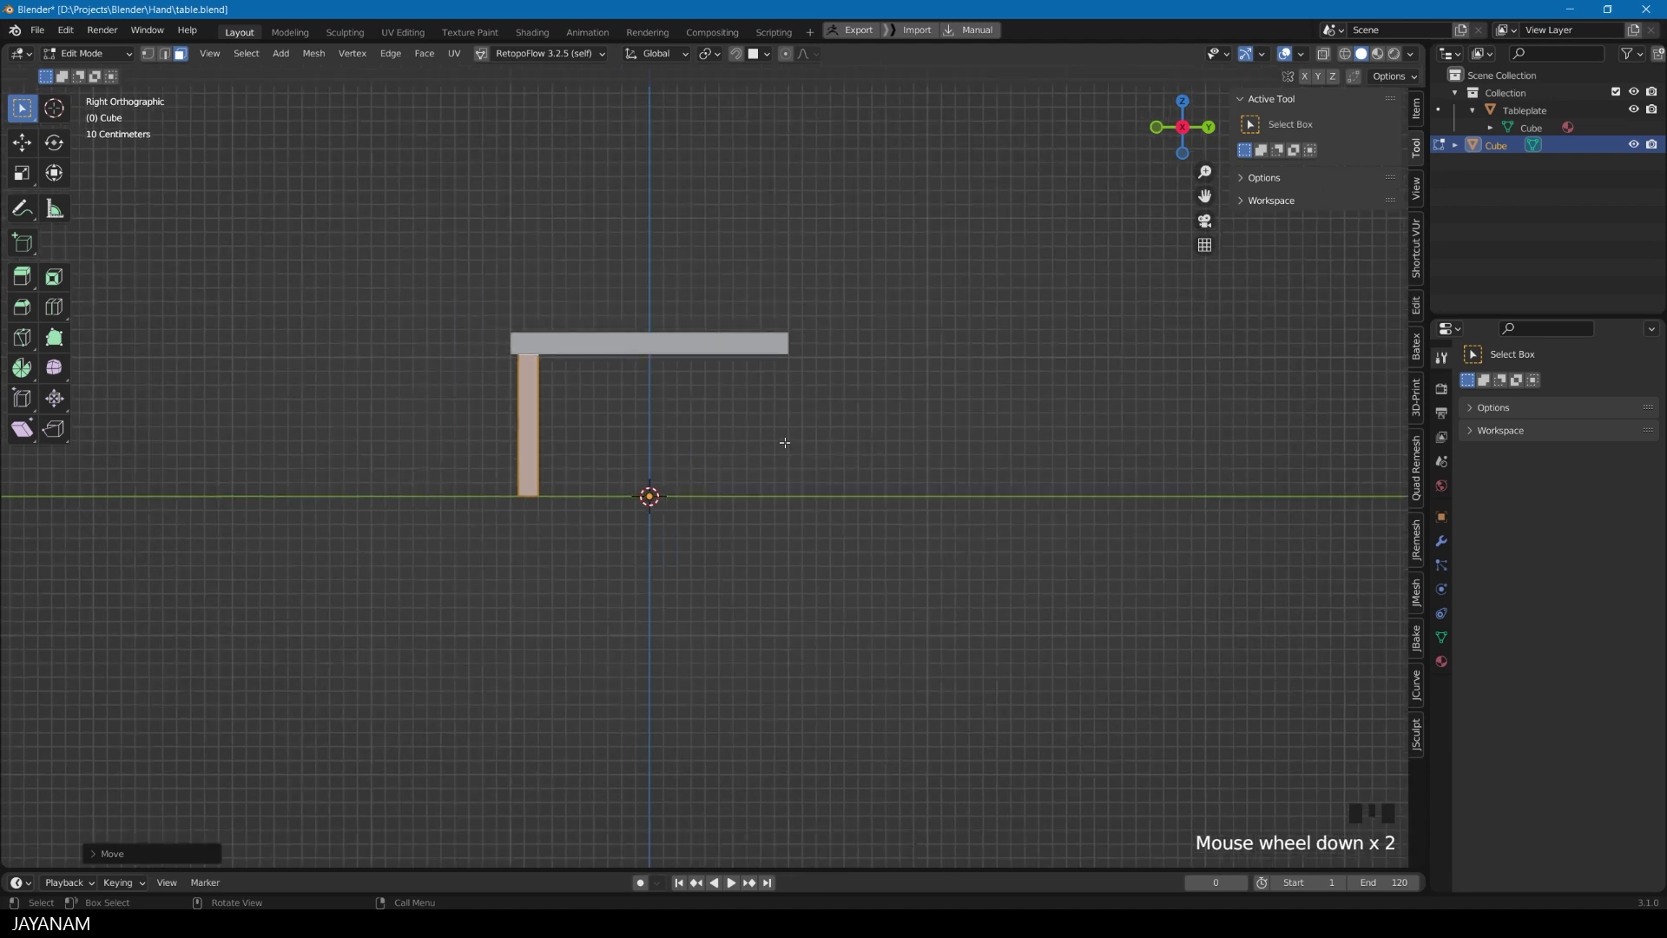
scroll(743, 439, "down", 2)
middle_click_drag(738, 437, 873, 429)
scroll(825, 596, "down", 2)
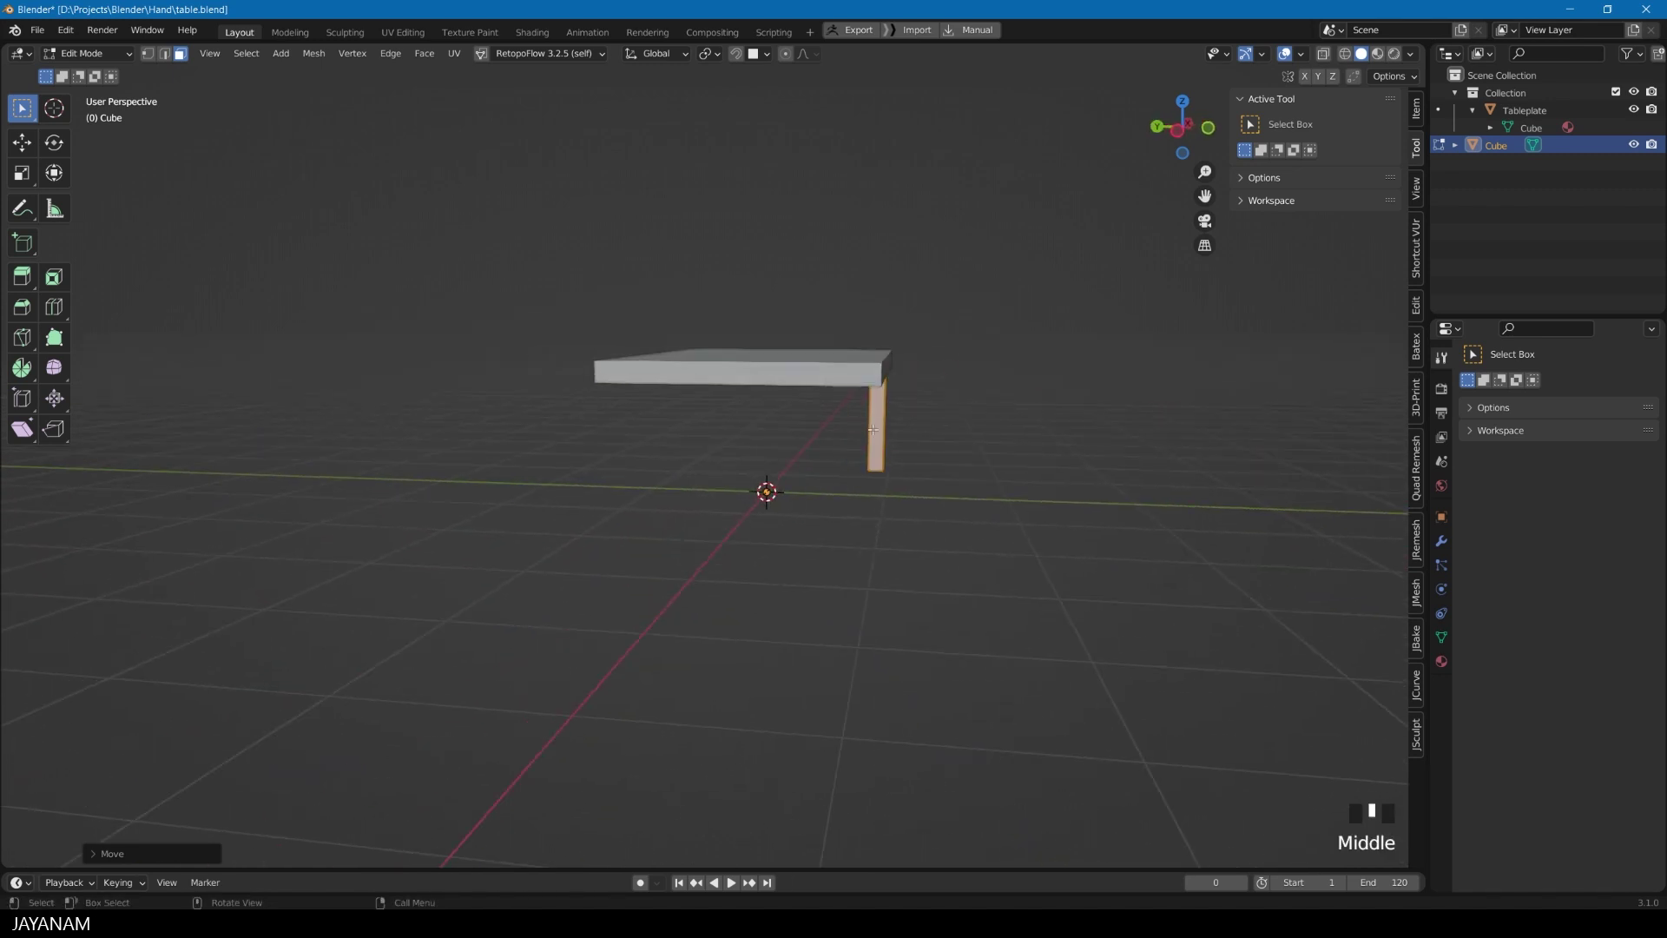
middle_click_drag(660, 408, 1083, 484)
scroll(903, 483, "up", 2)
key("Tab")
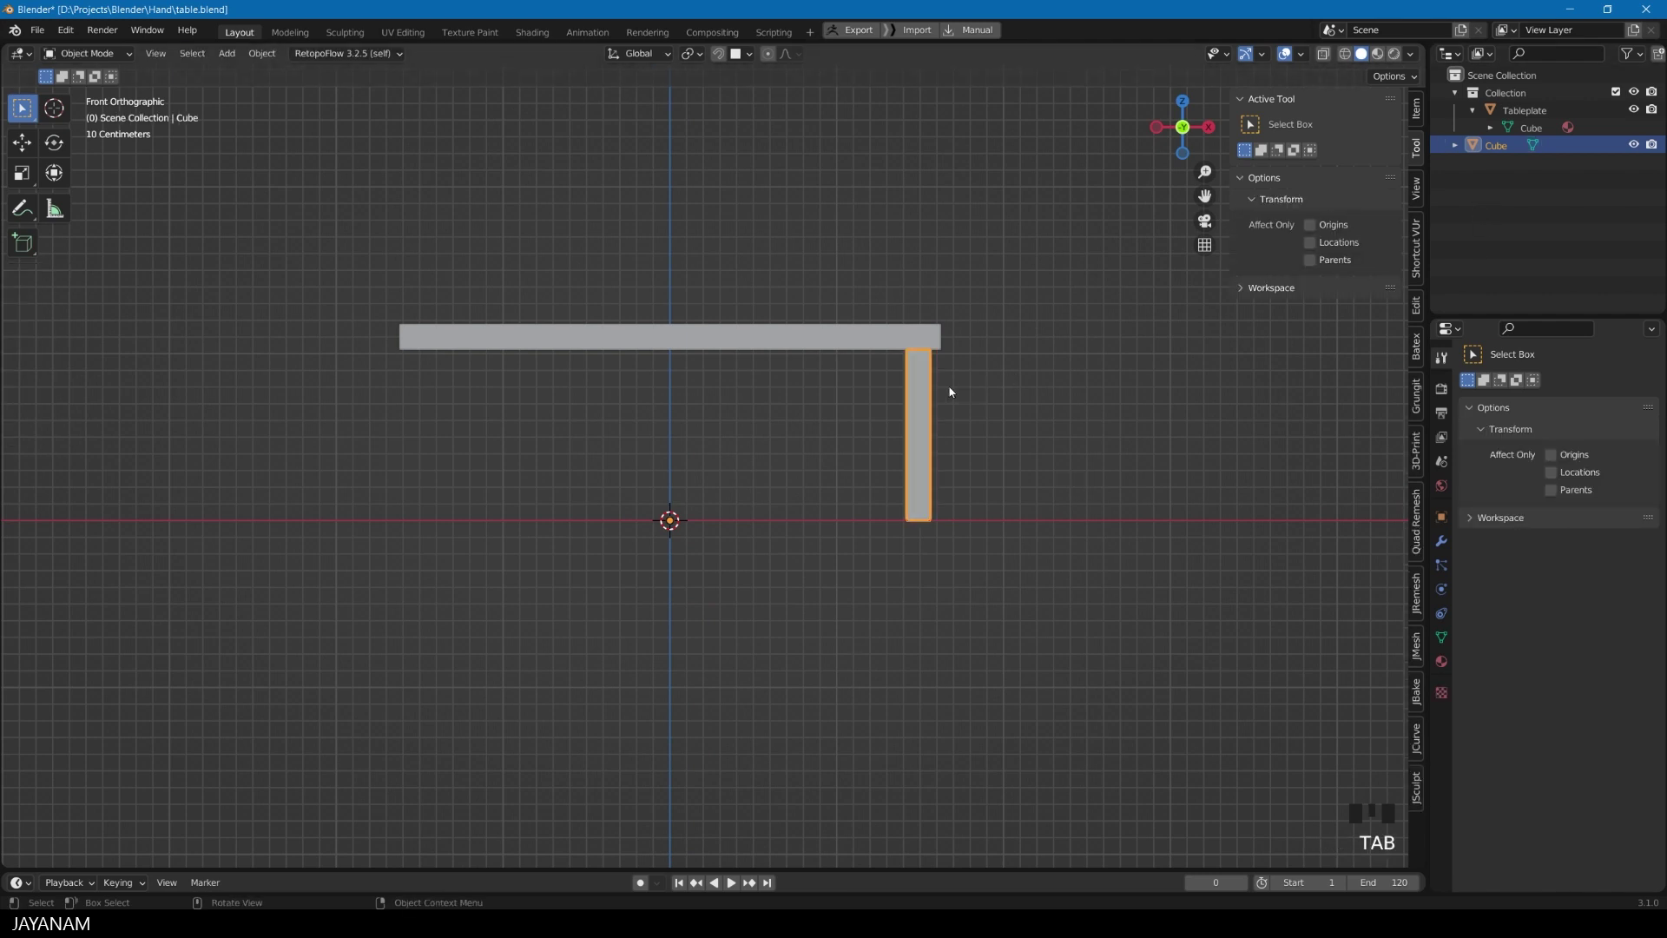
Step: Add a Mirror modifier to the leg, mirroring across both the X and Y axes
left_click(1442, 542)
left_click(1528, 387)
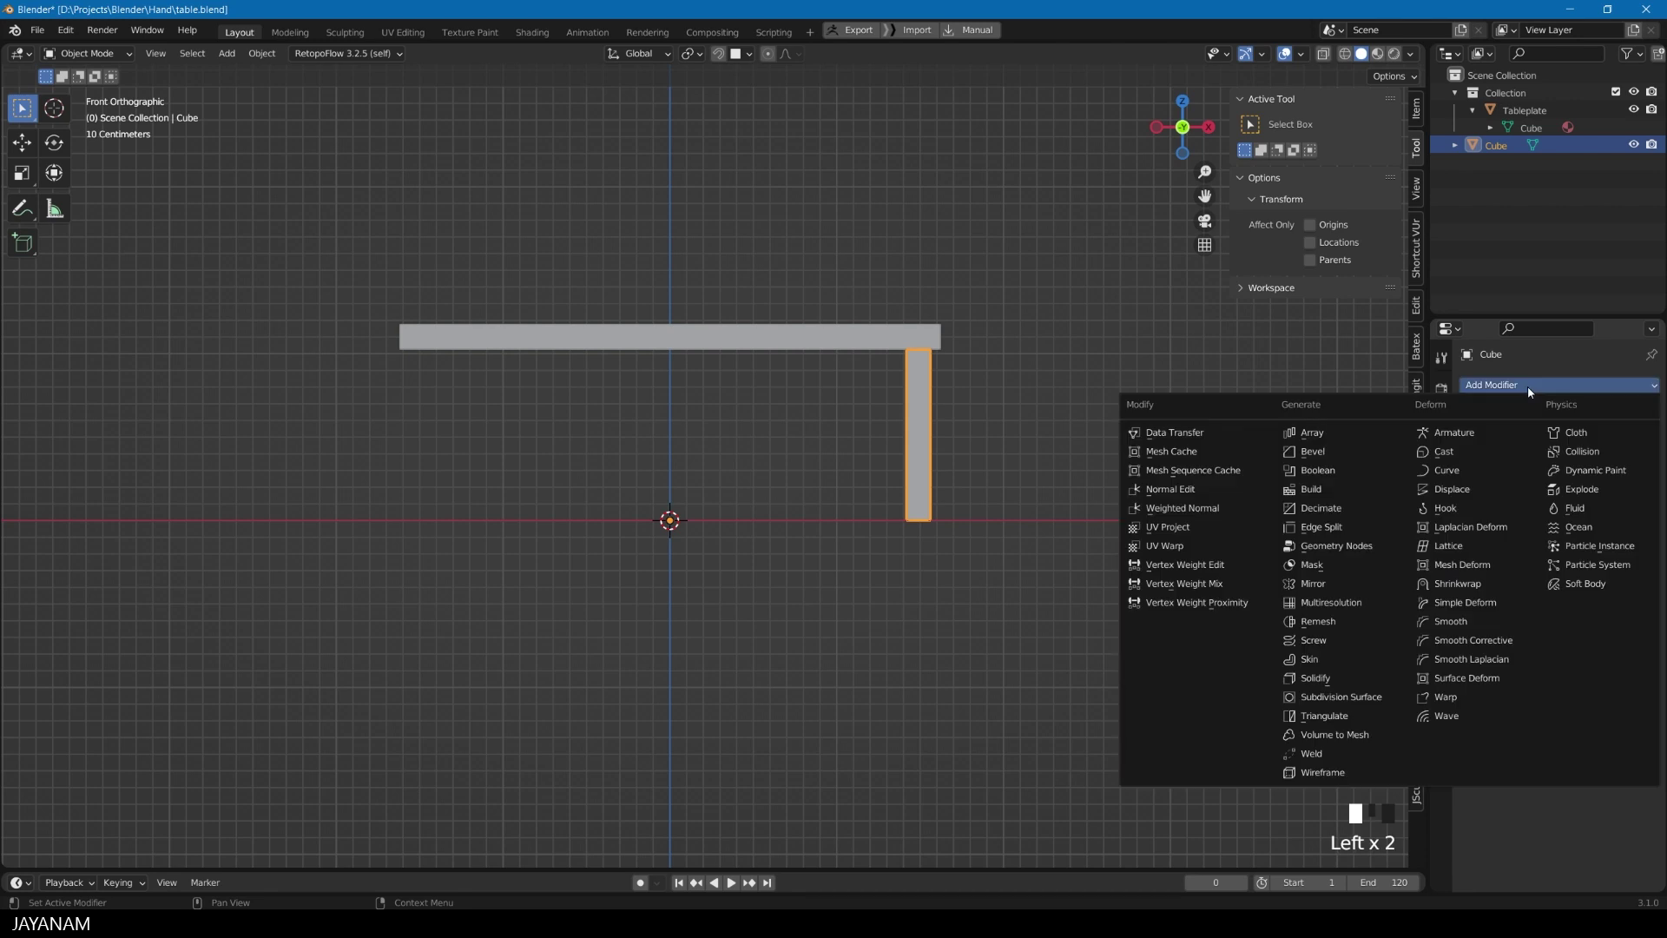
left_click(1322, 585)
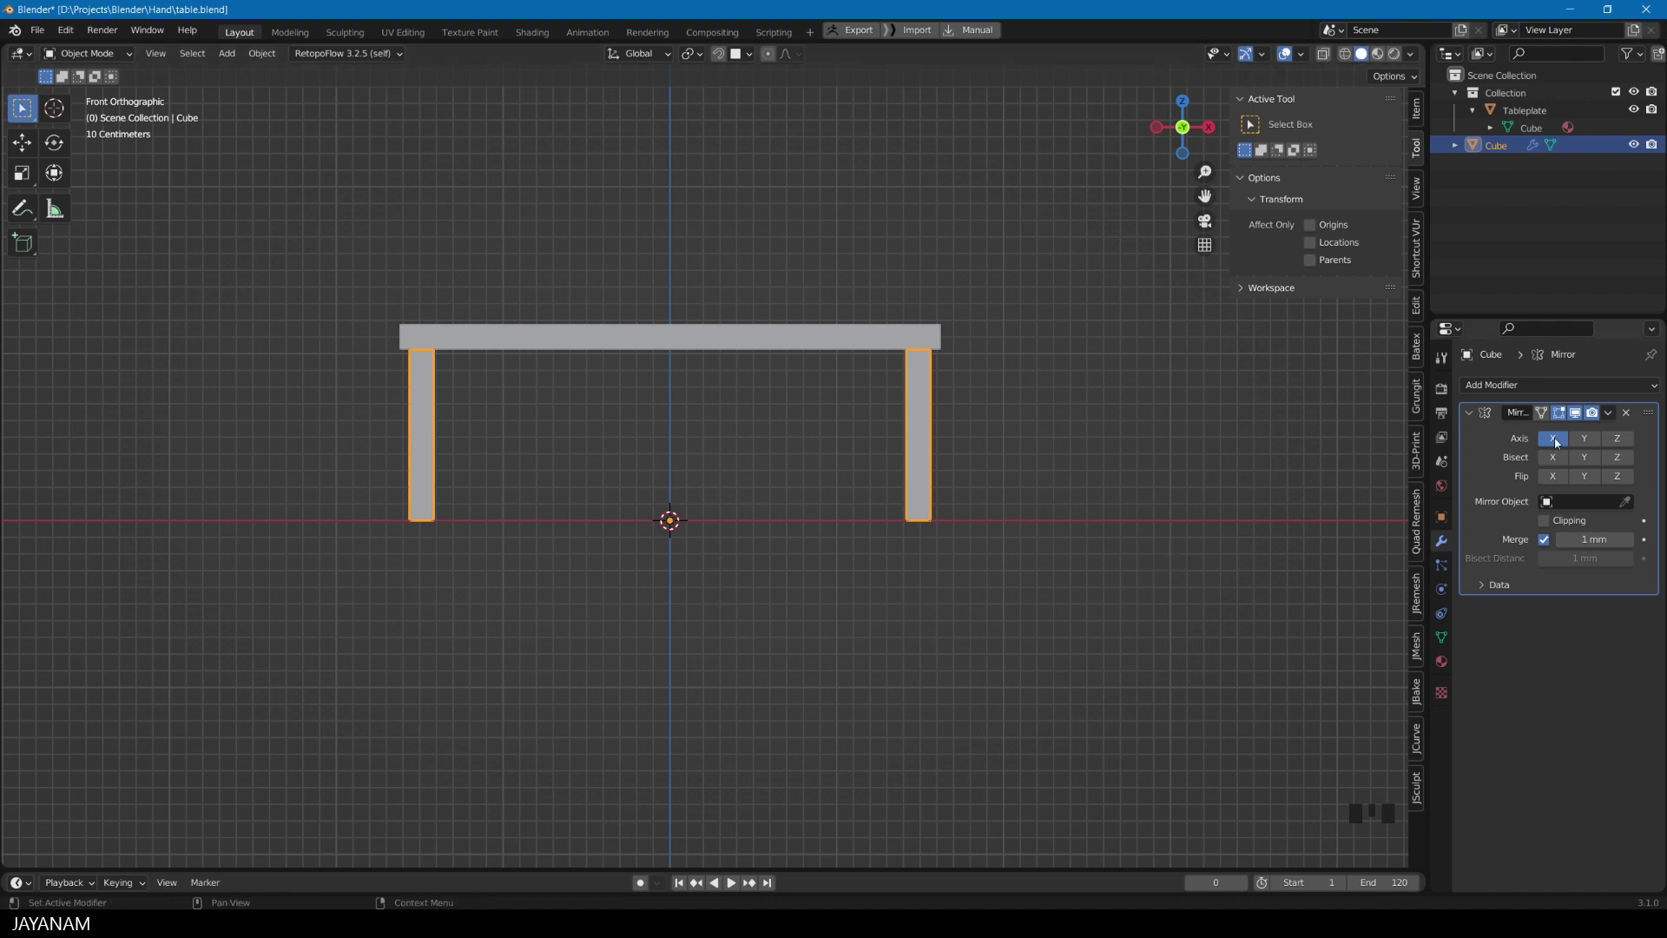
middle_click_drag(757, 531, 998, 523)
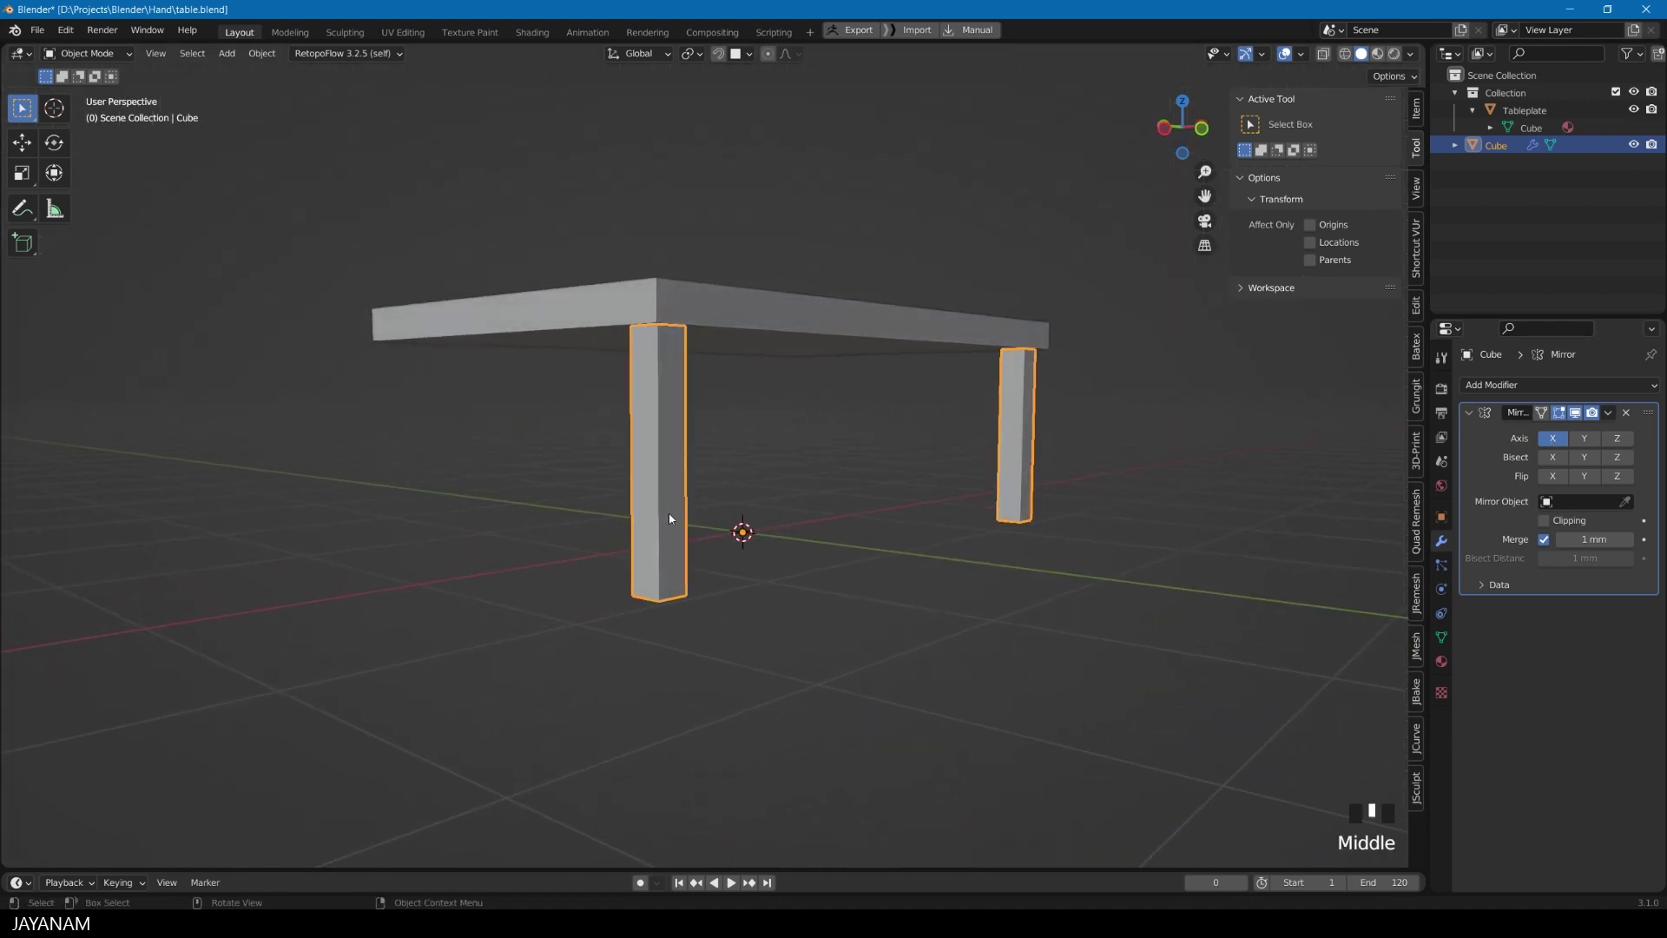
scroll(669, 518, "down", 3)
middle_click_drag(785, 547, 714, 550)
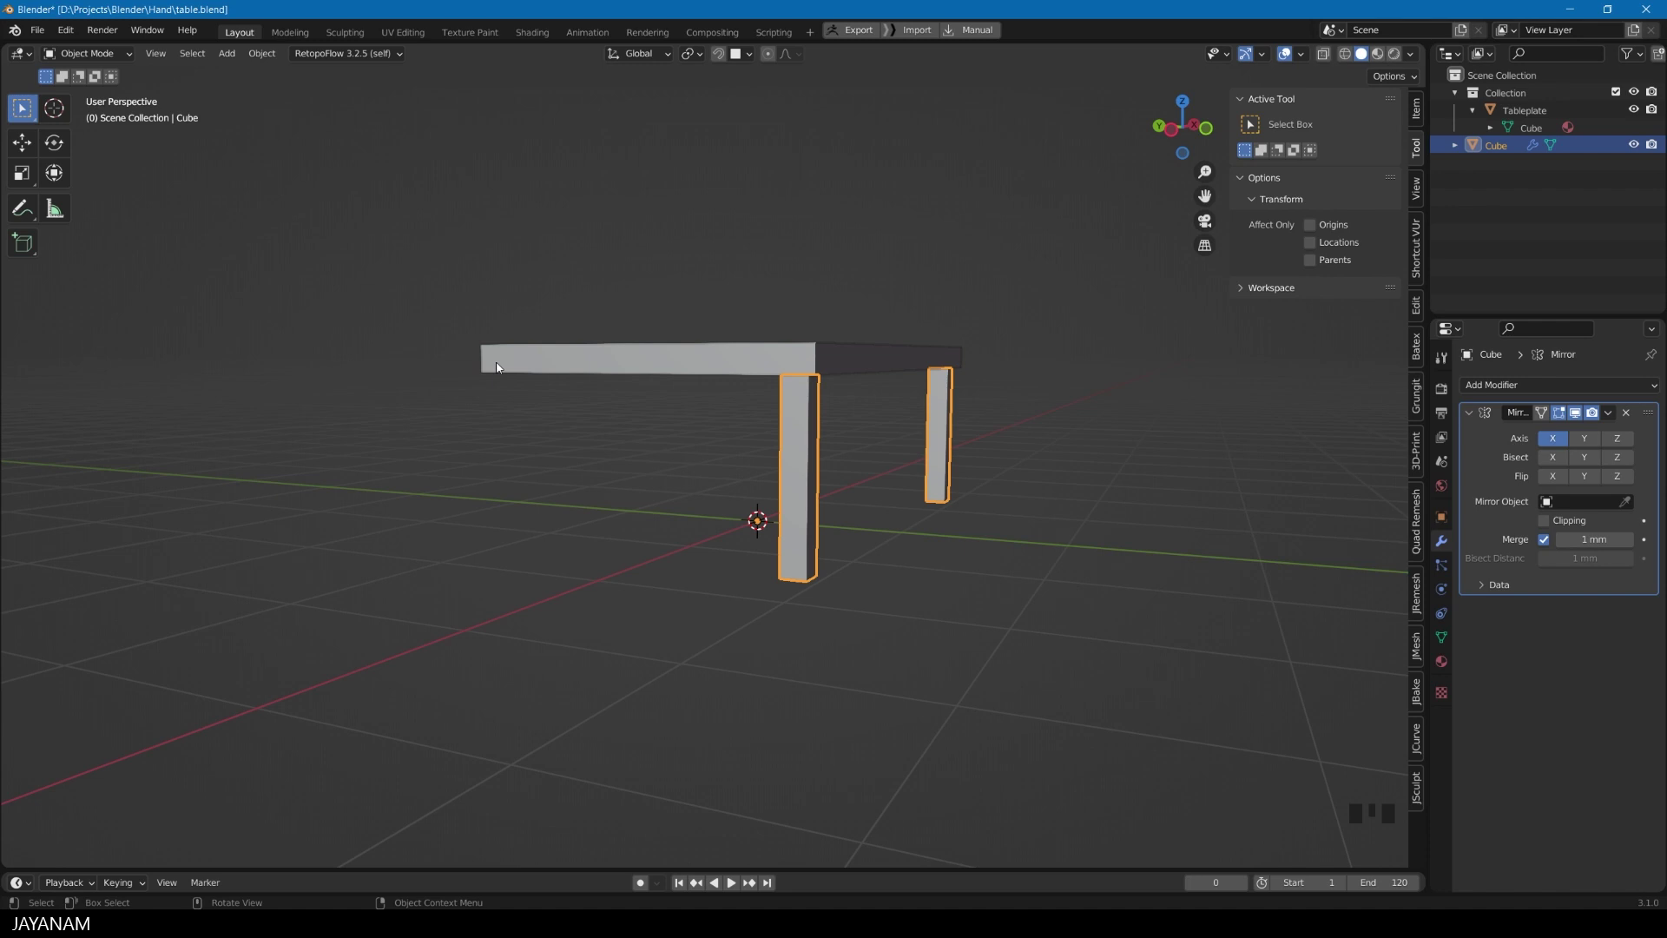
left_click(1584, 438)
middle_click_drag(863, 613, 804, 622)
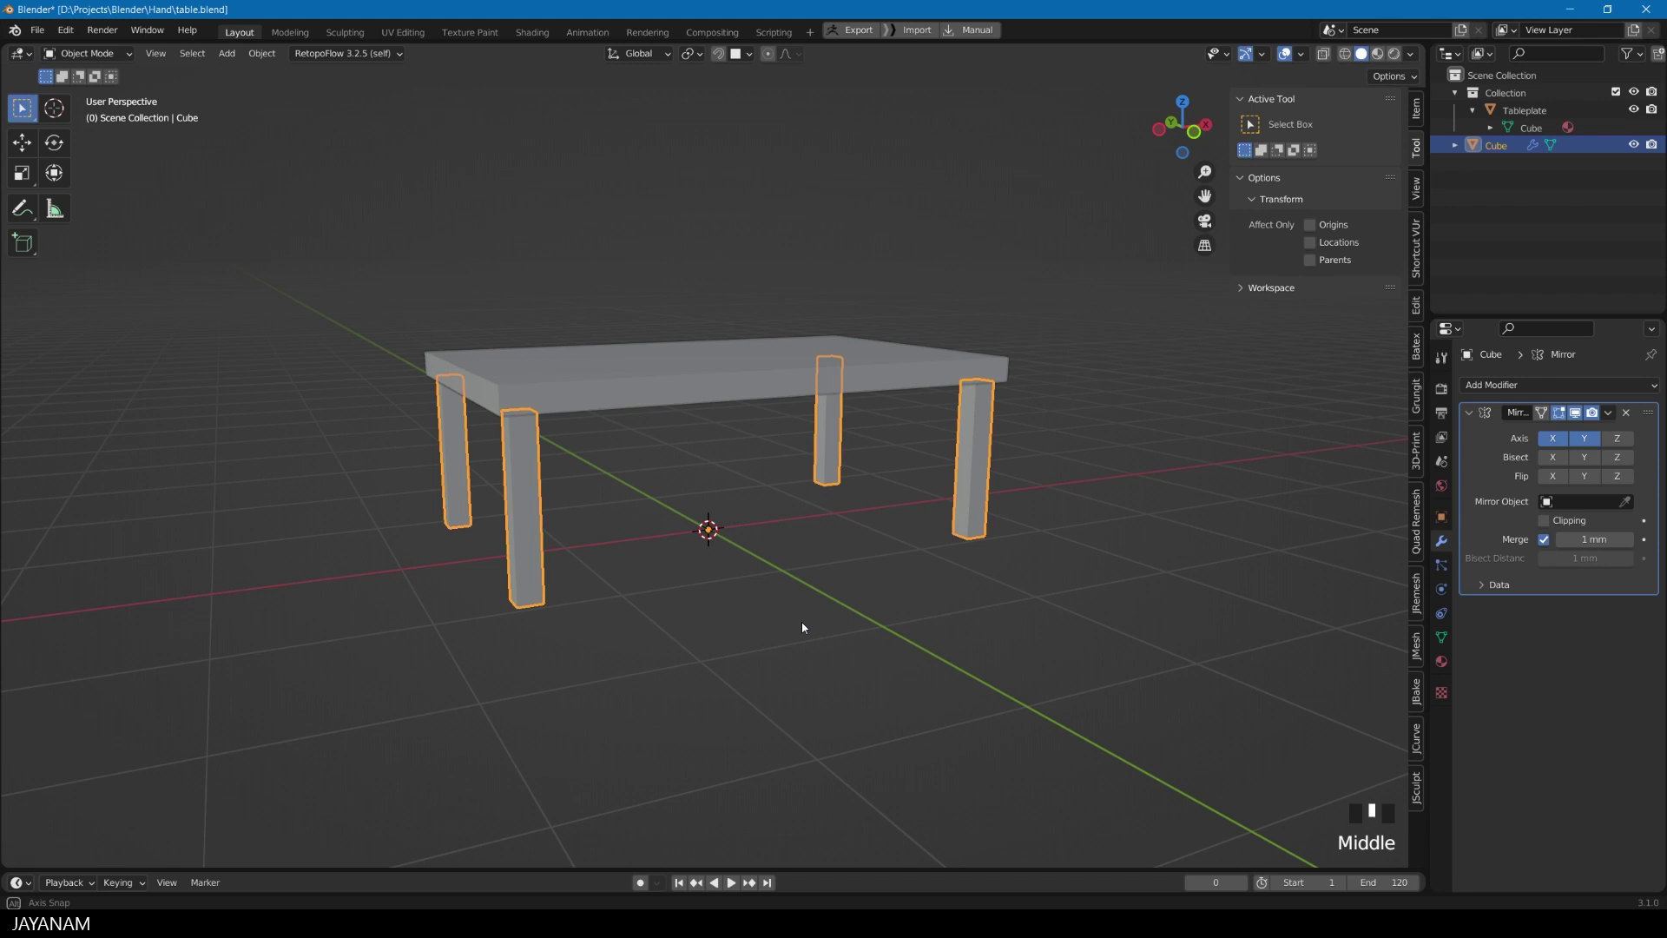
left_click(853, 607)
middle_click_drag(873, 595, 759, 604)
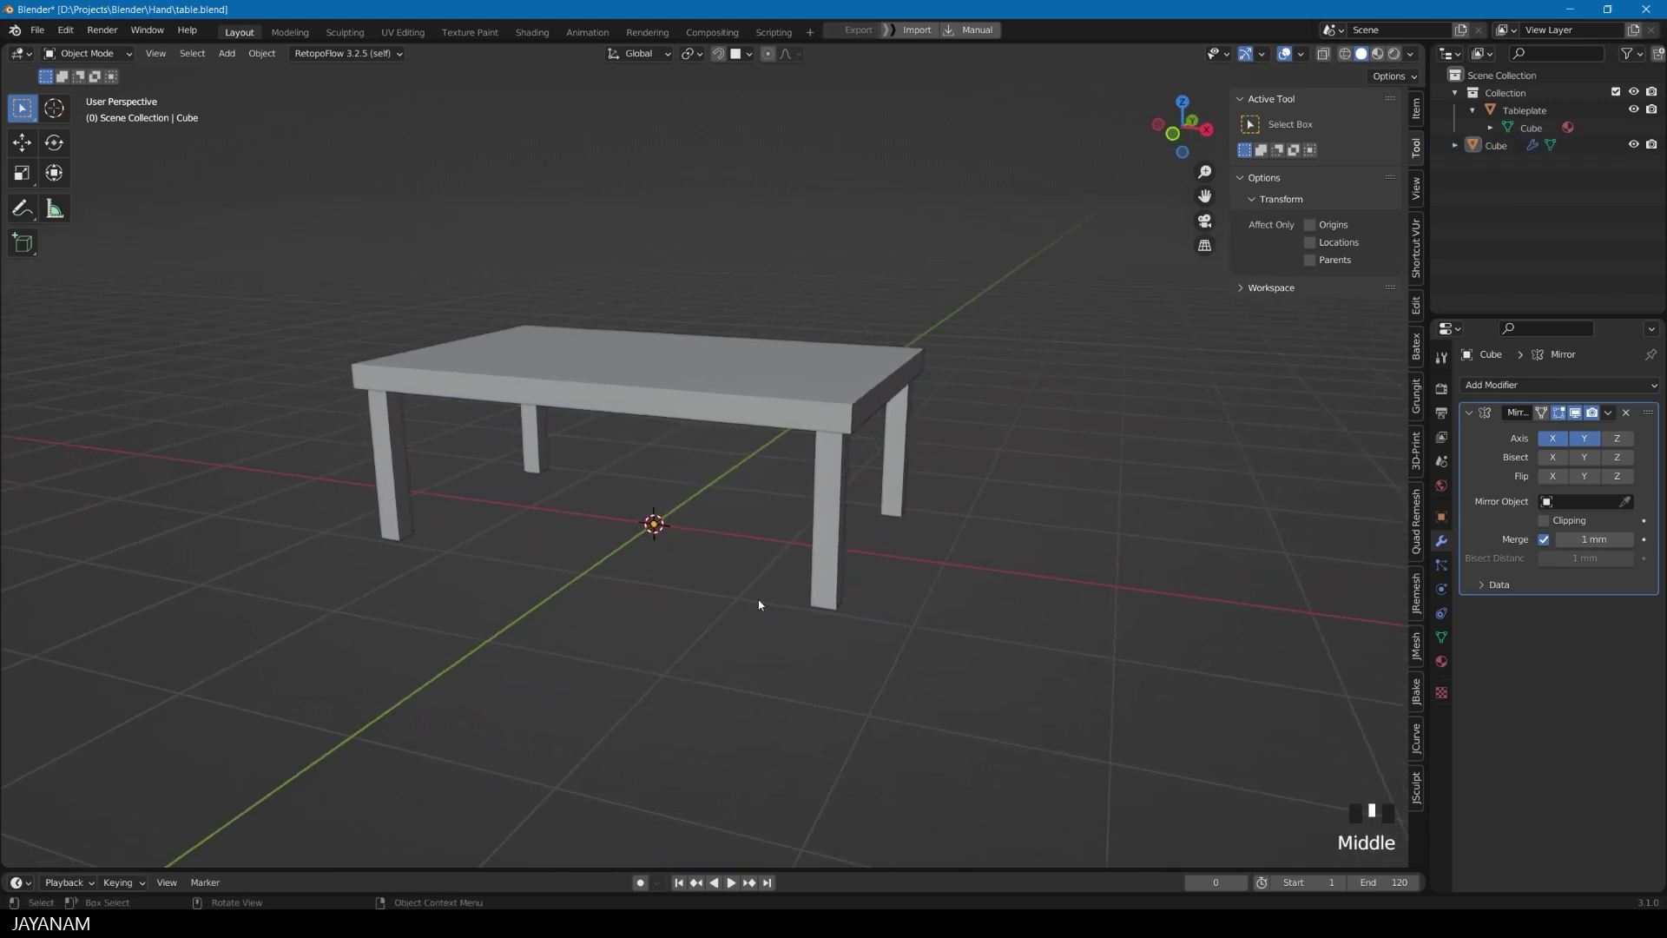
Step: Select the legs and briefly enter and leave Edit Mode on them
left_click(830, 529)
key("Tab")
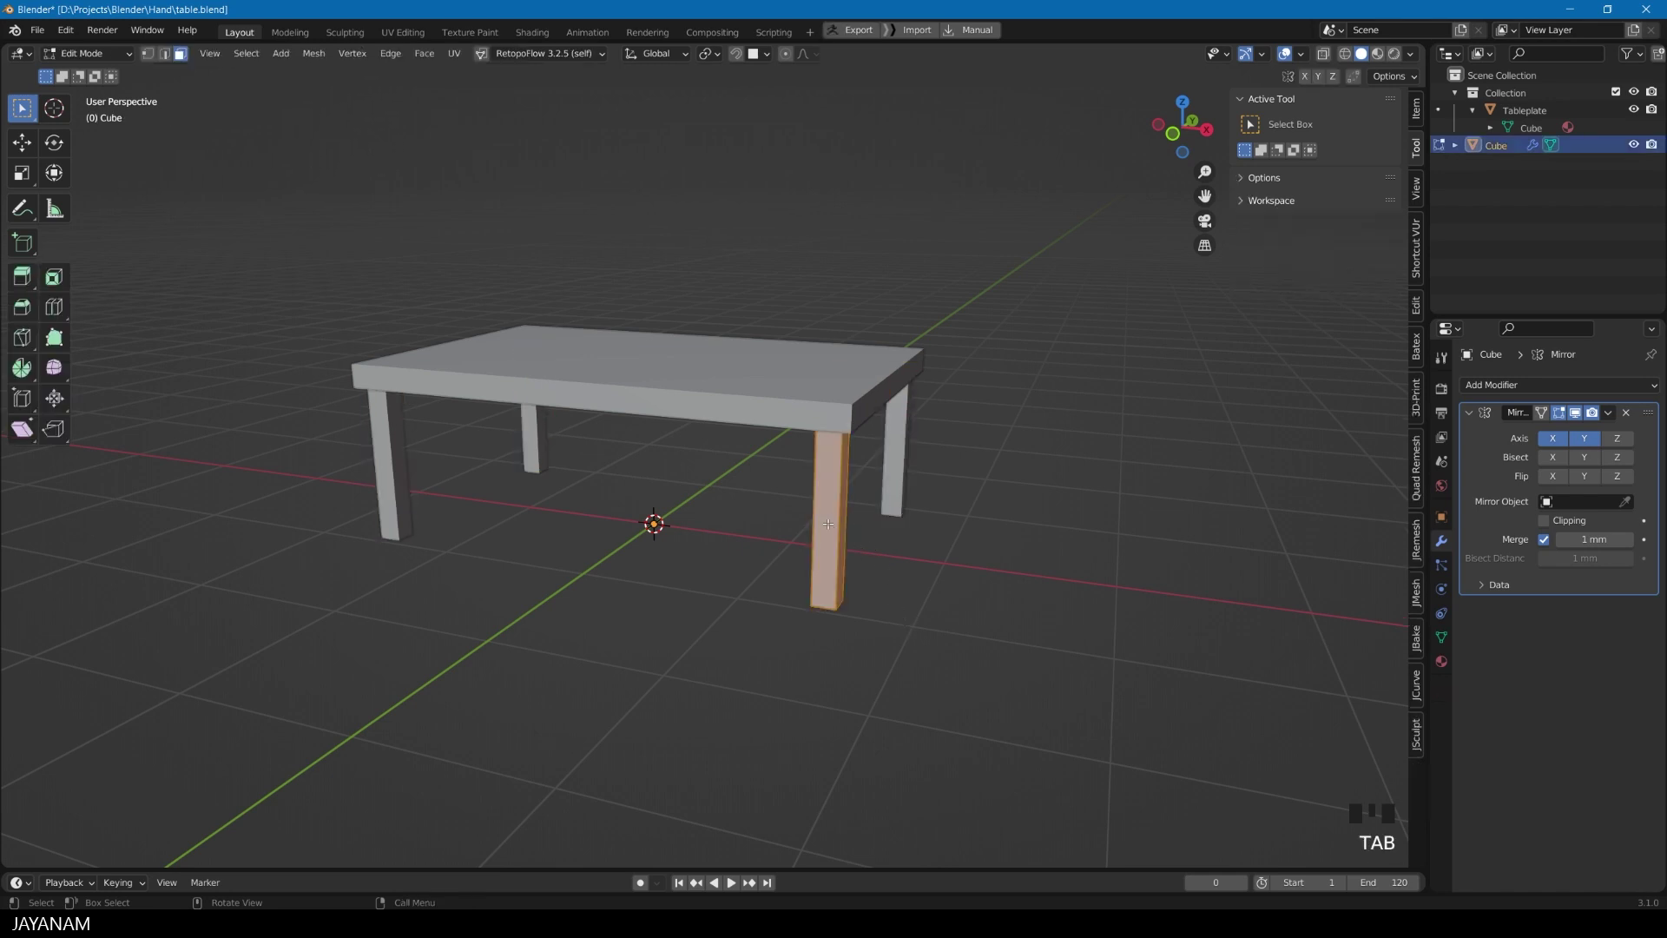
left_click(846, 543)
middle_click_drag(848, 551, 883, 595)
key("Tab")
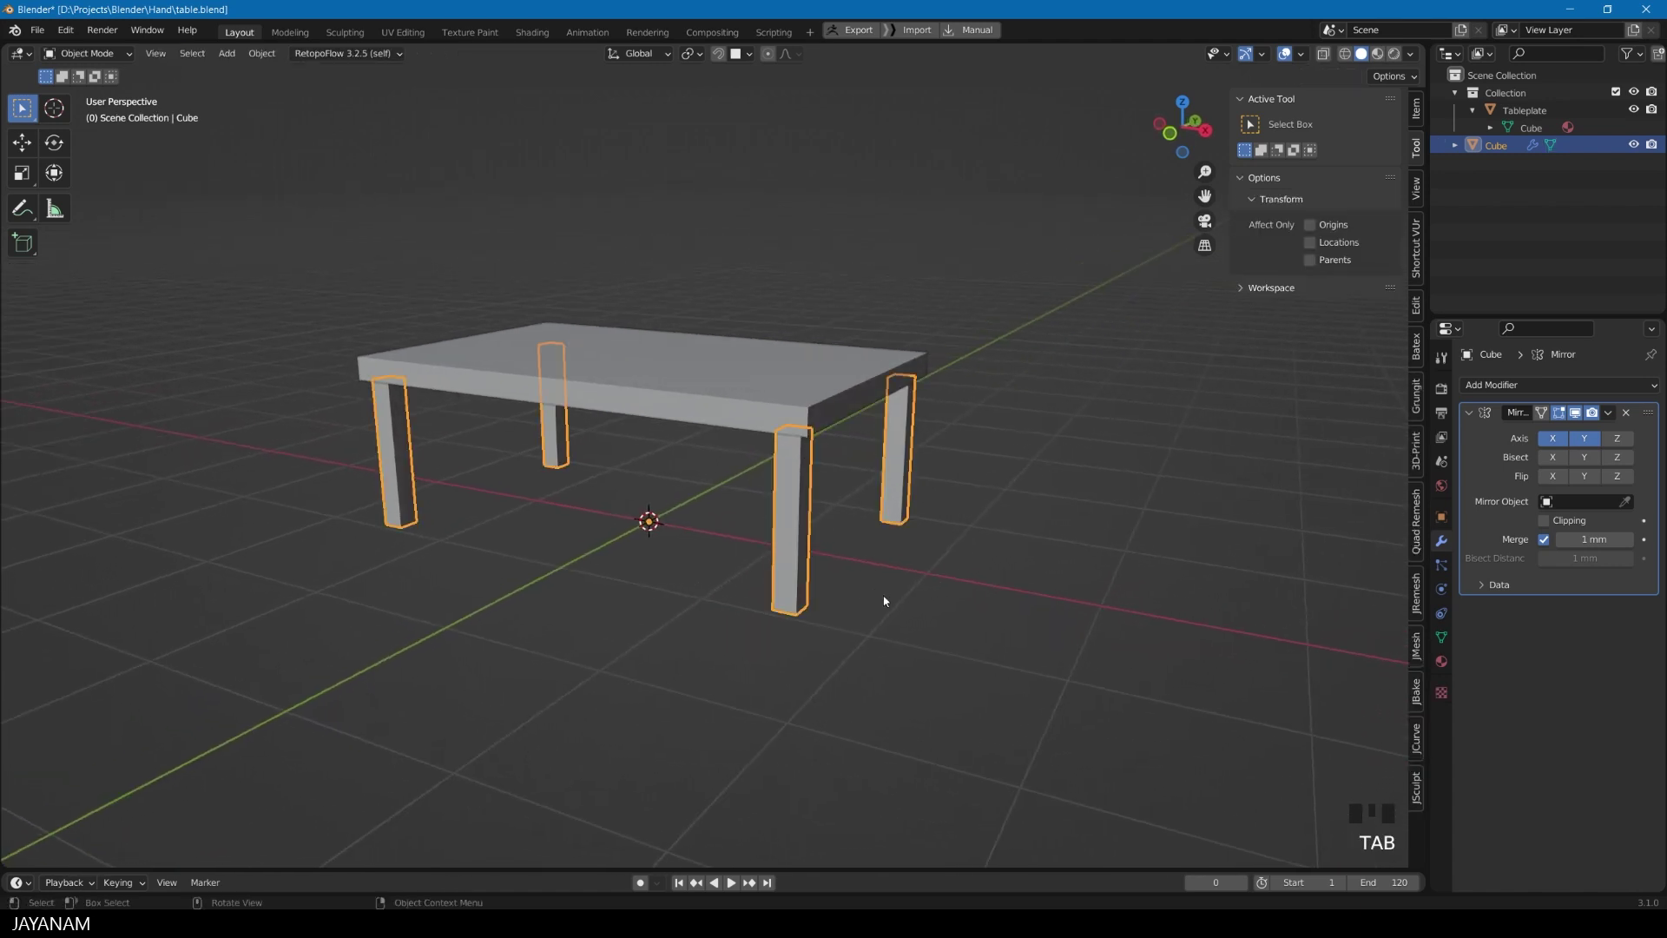
Step: Rename the Cube object to 'Legs' in the Outliner, then select the tabletop
double_click(1498, 144)
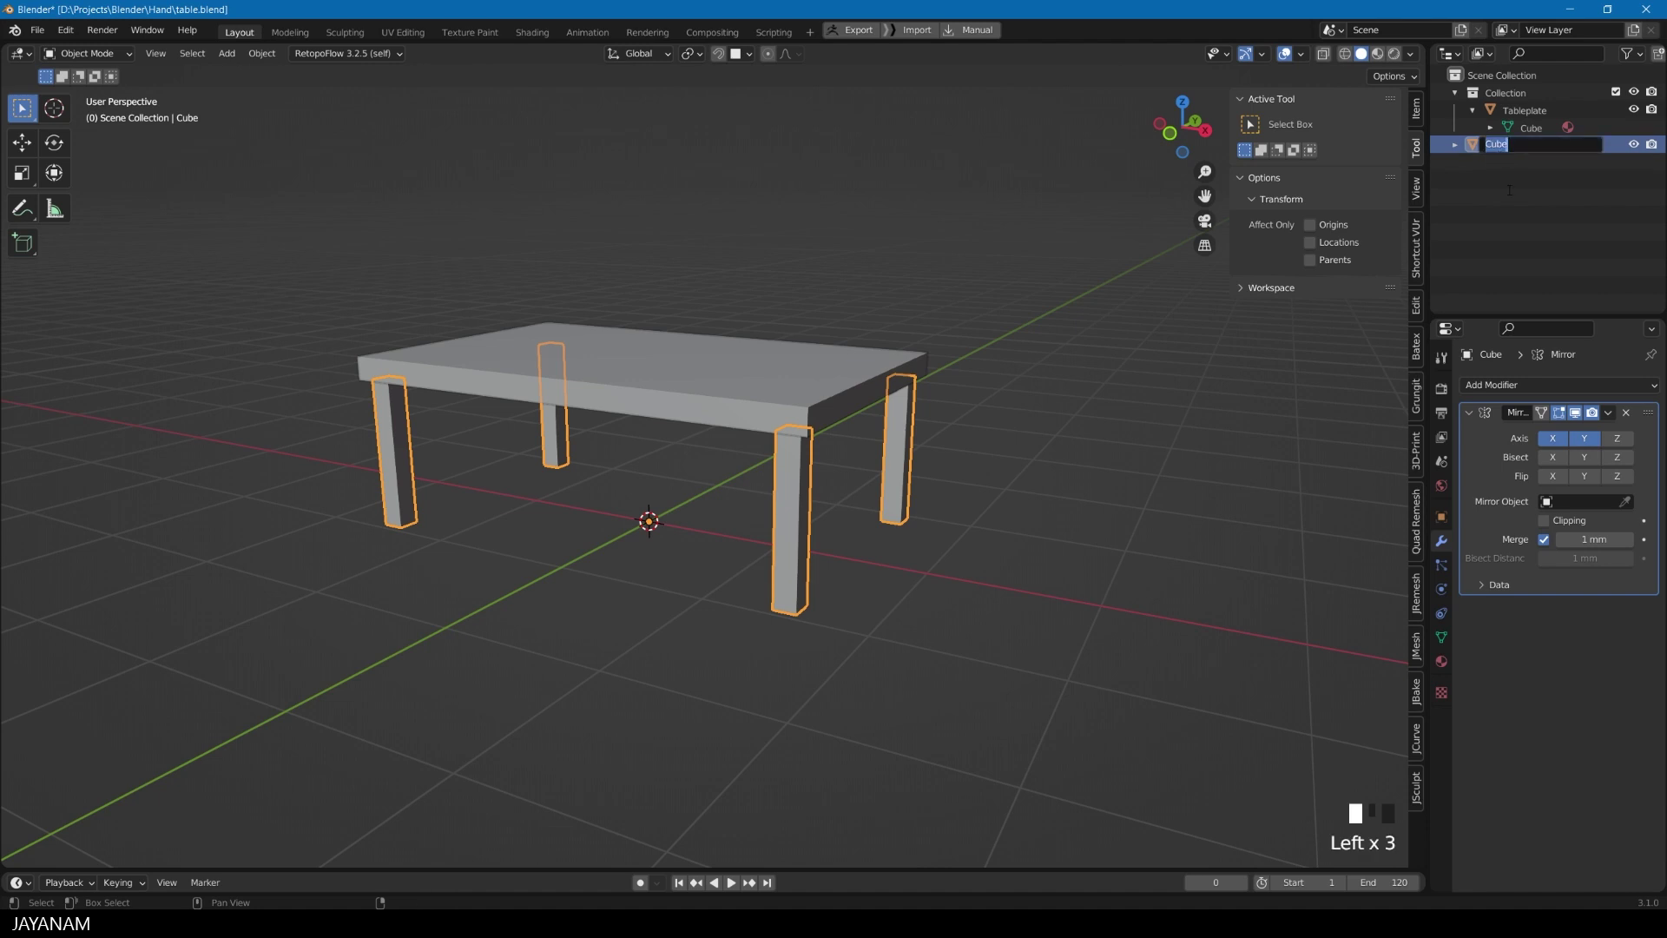
type("Legs")
key("Return")
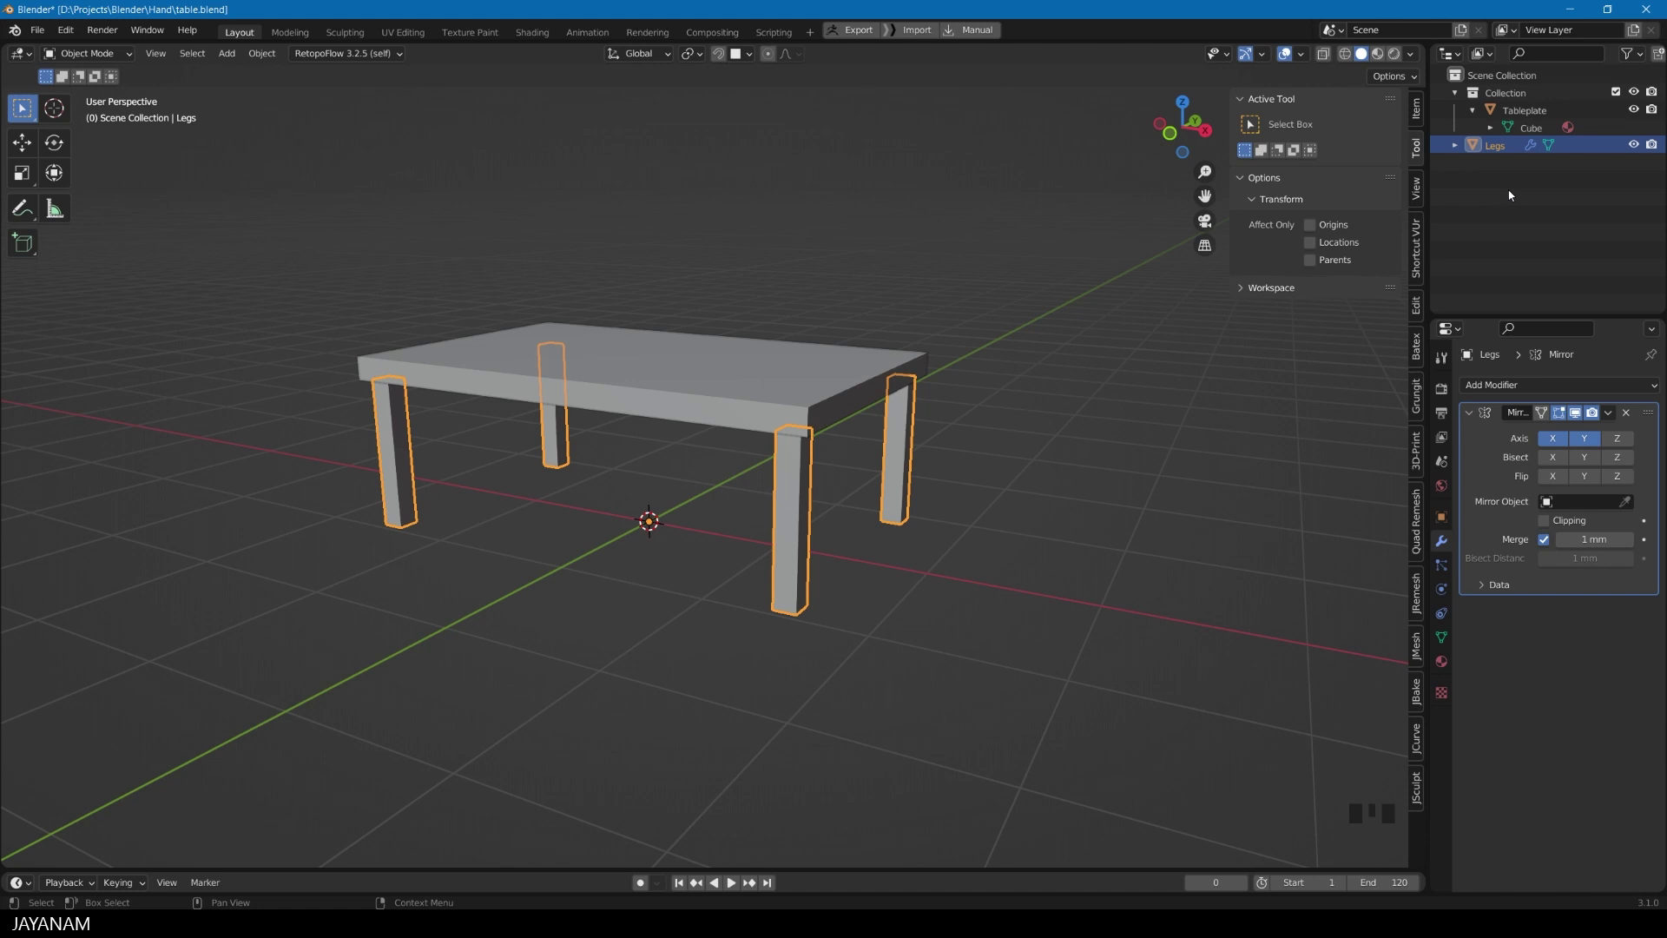
left_click(905, 558)
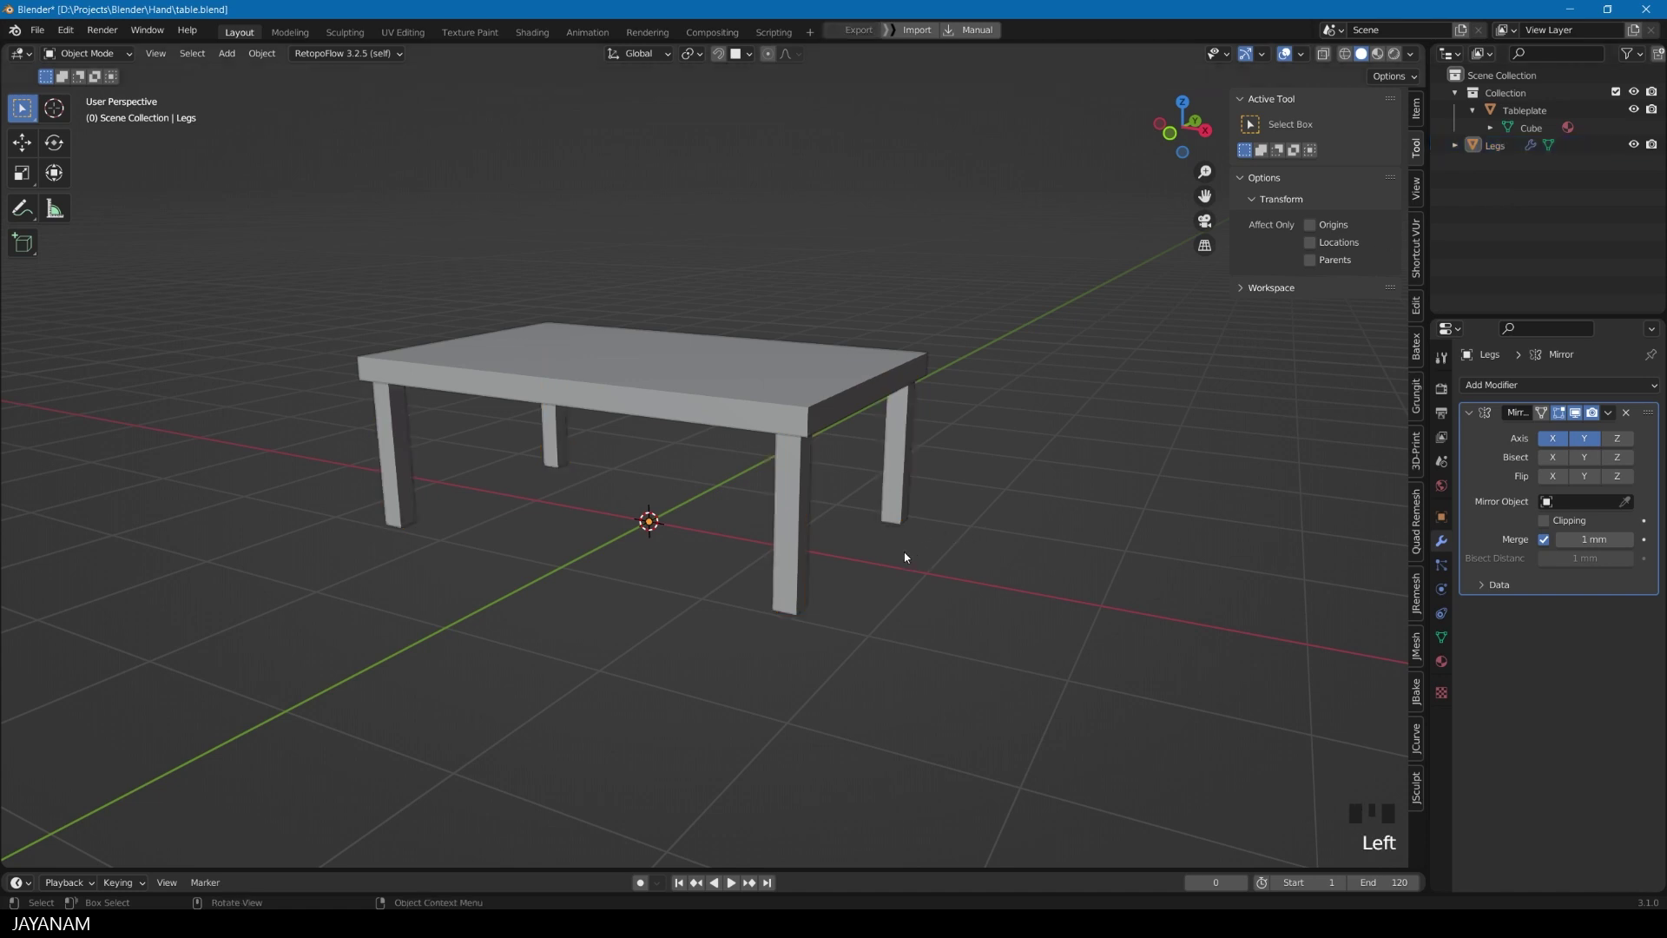
left_click(648, 399)
Step: Select the Tableplate and select only its top face in Edit Mode
left_click(786, 512)
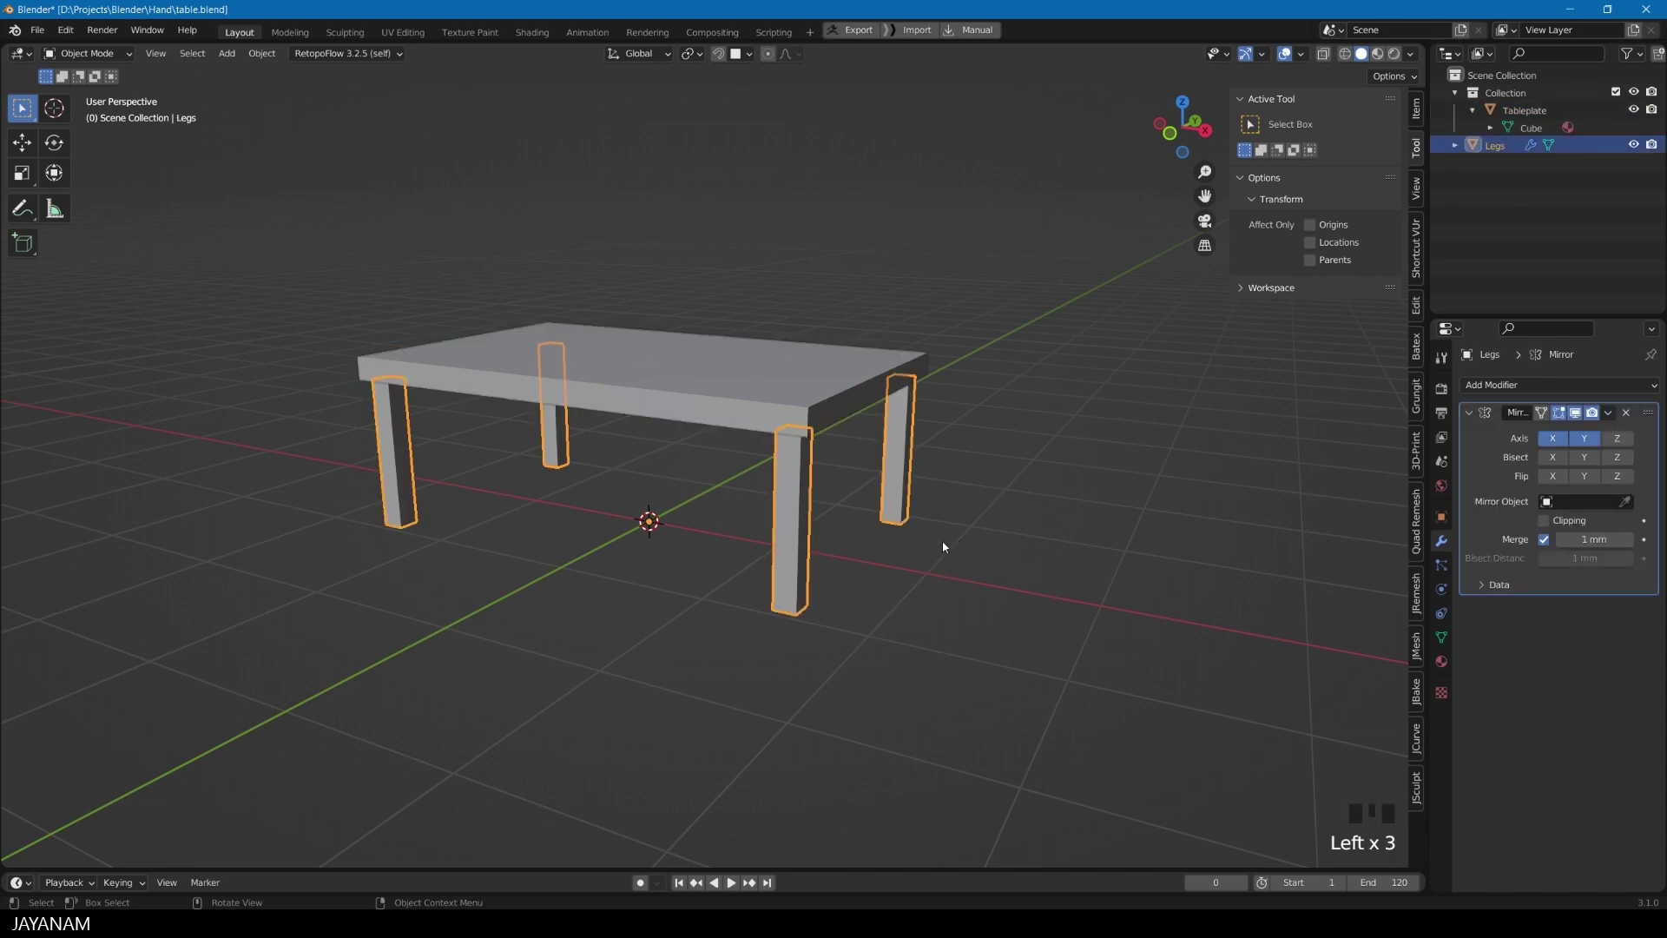
left_click(766, 409)
middle_click_drag(766, 409, 871, 465)
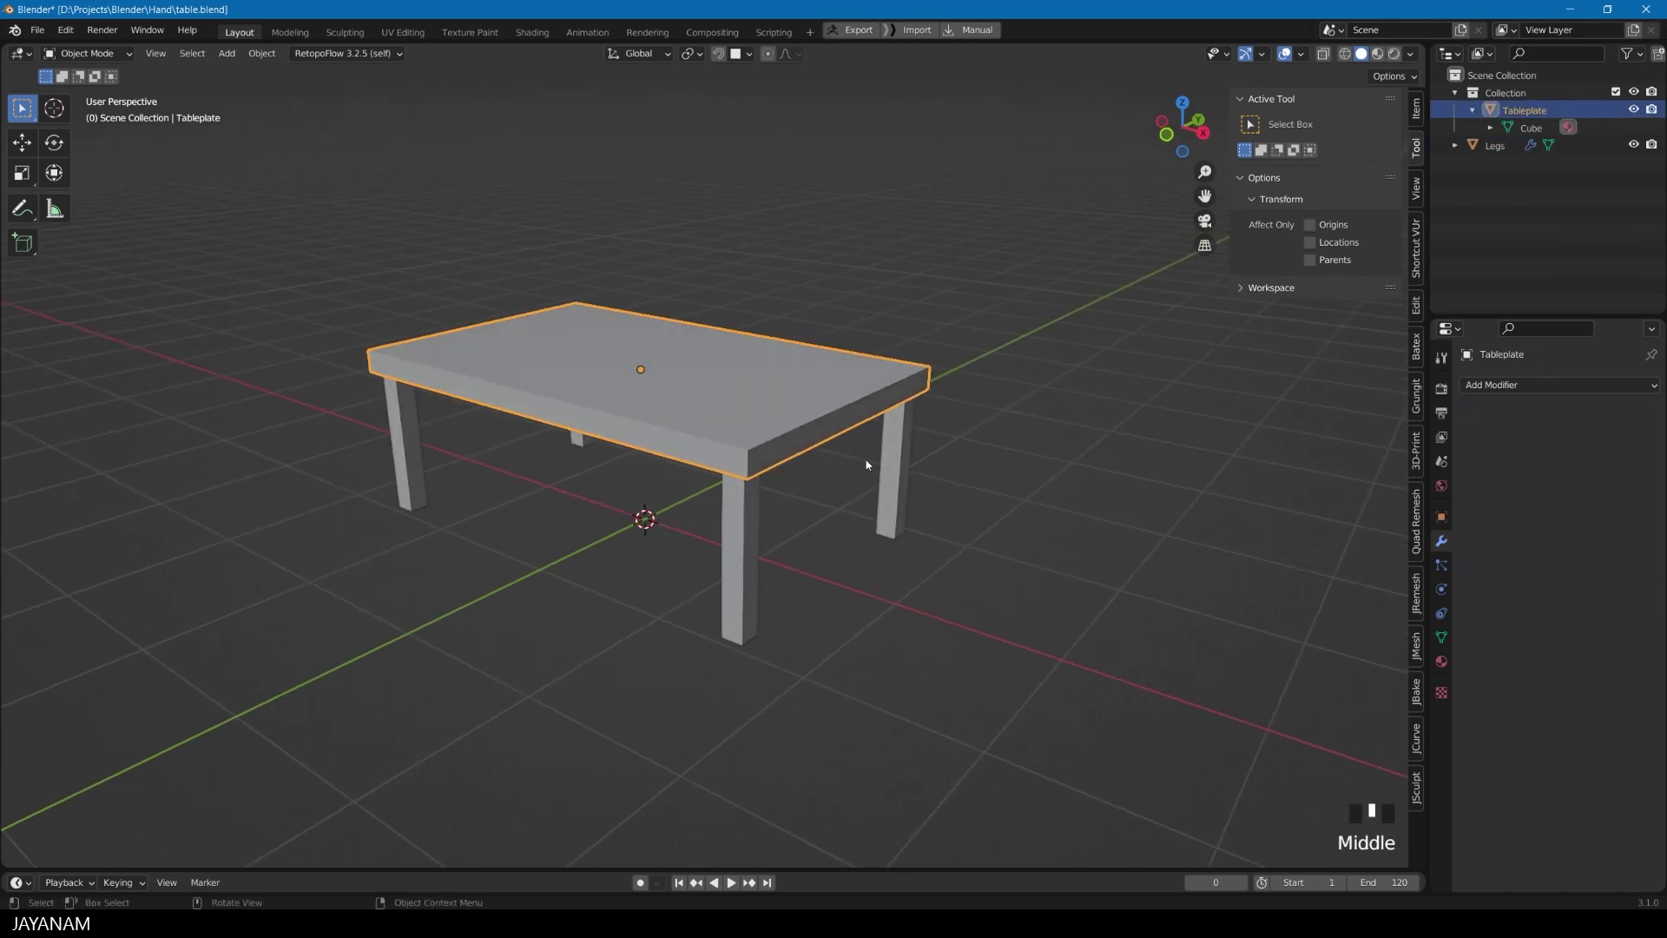
scroll(868, 465, "up", 2)
key("Tab")
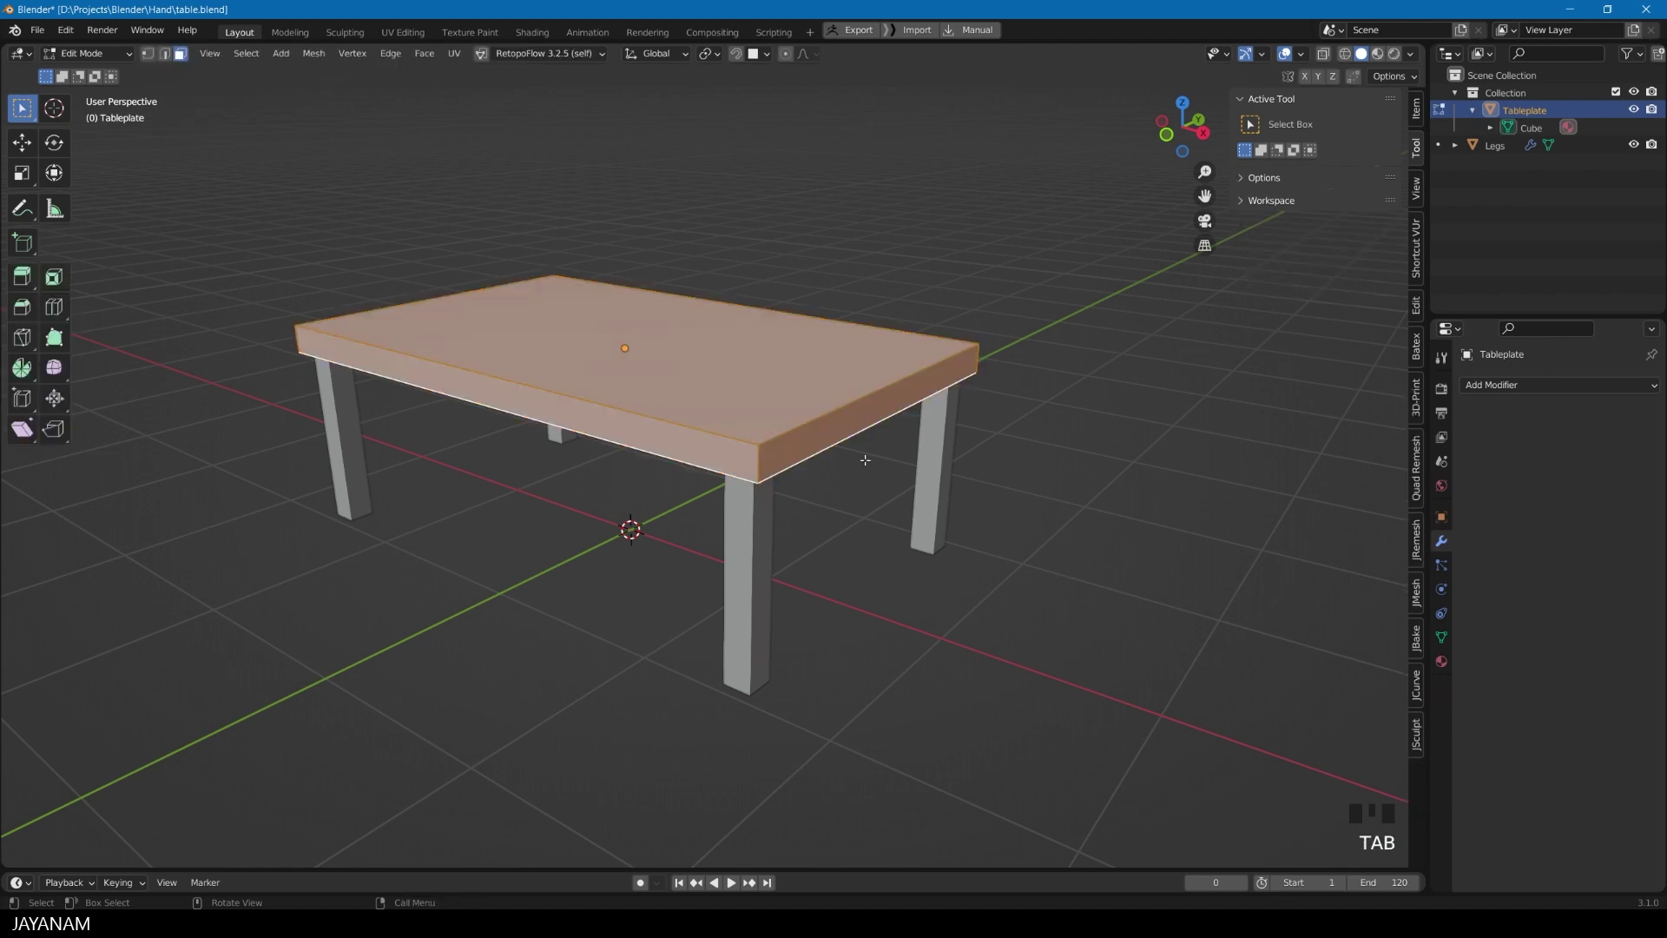
left_click(720, 362)
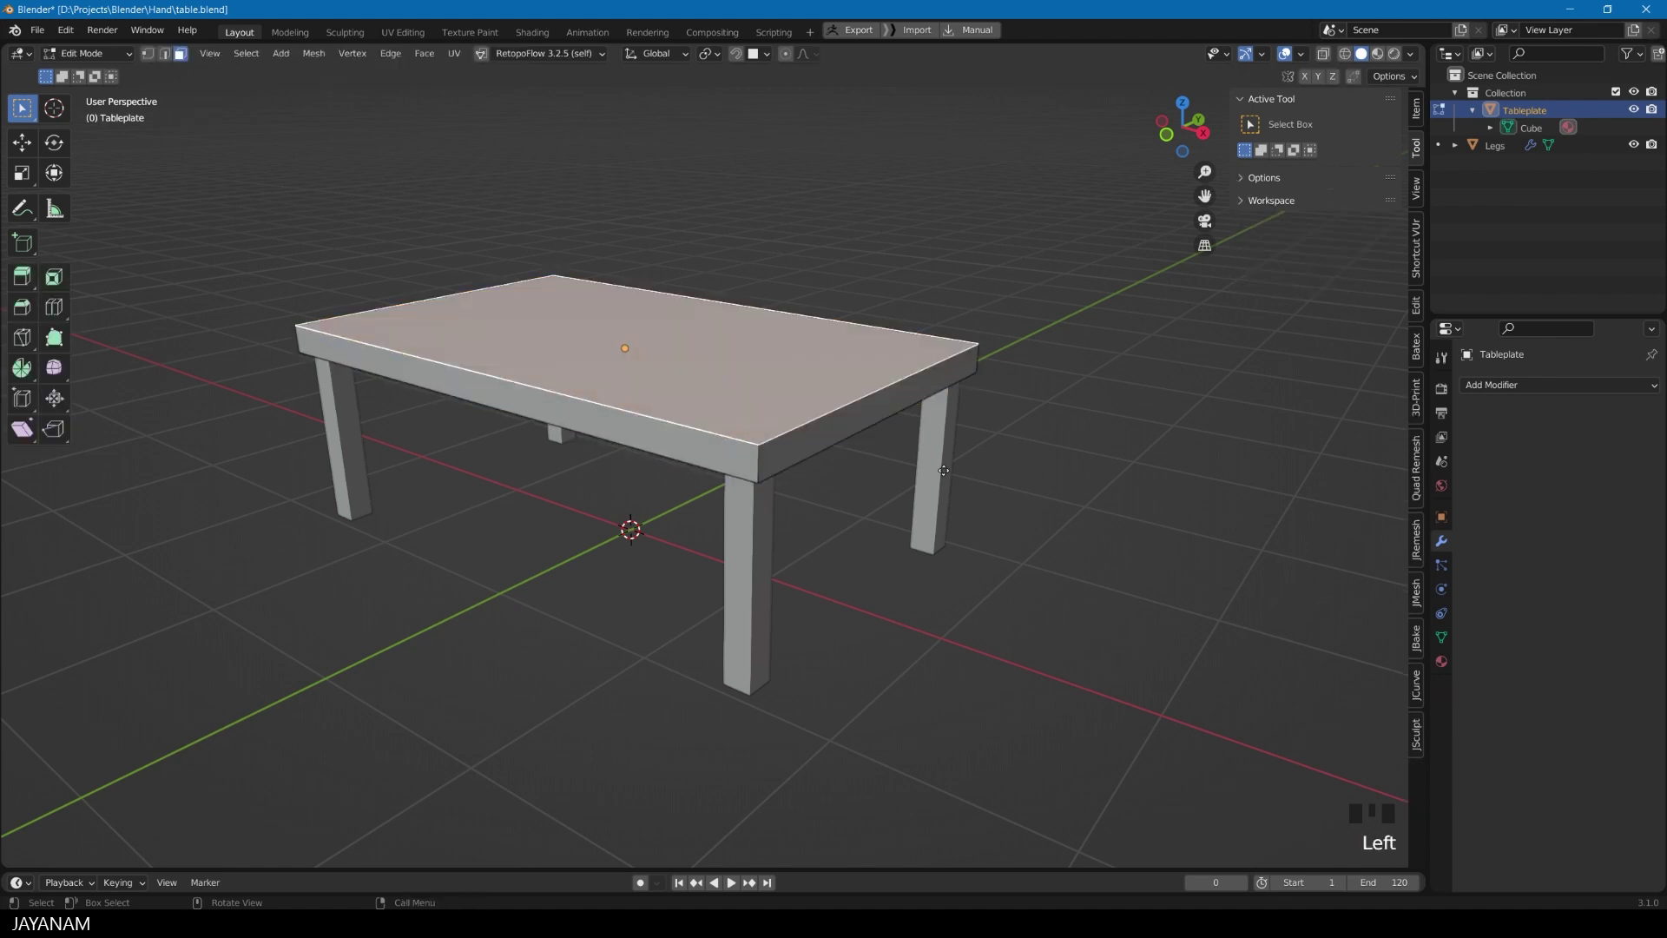
Step: Lower the top face about 47 mm along Z and return to Object Mode
key("g")
key("z")
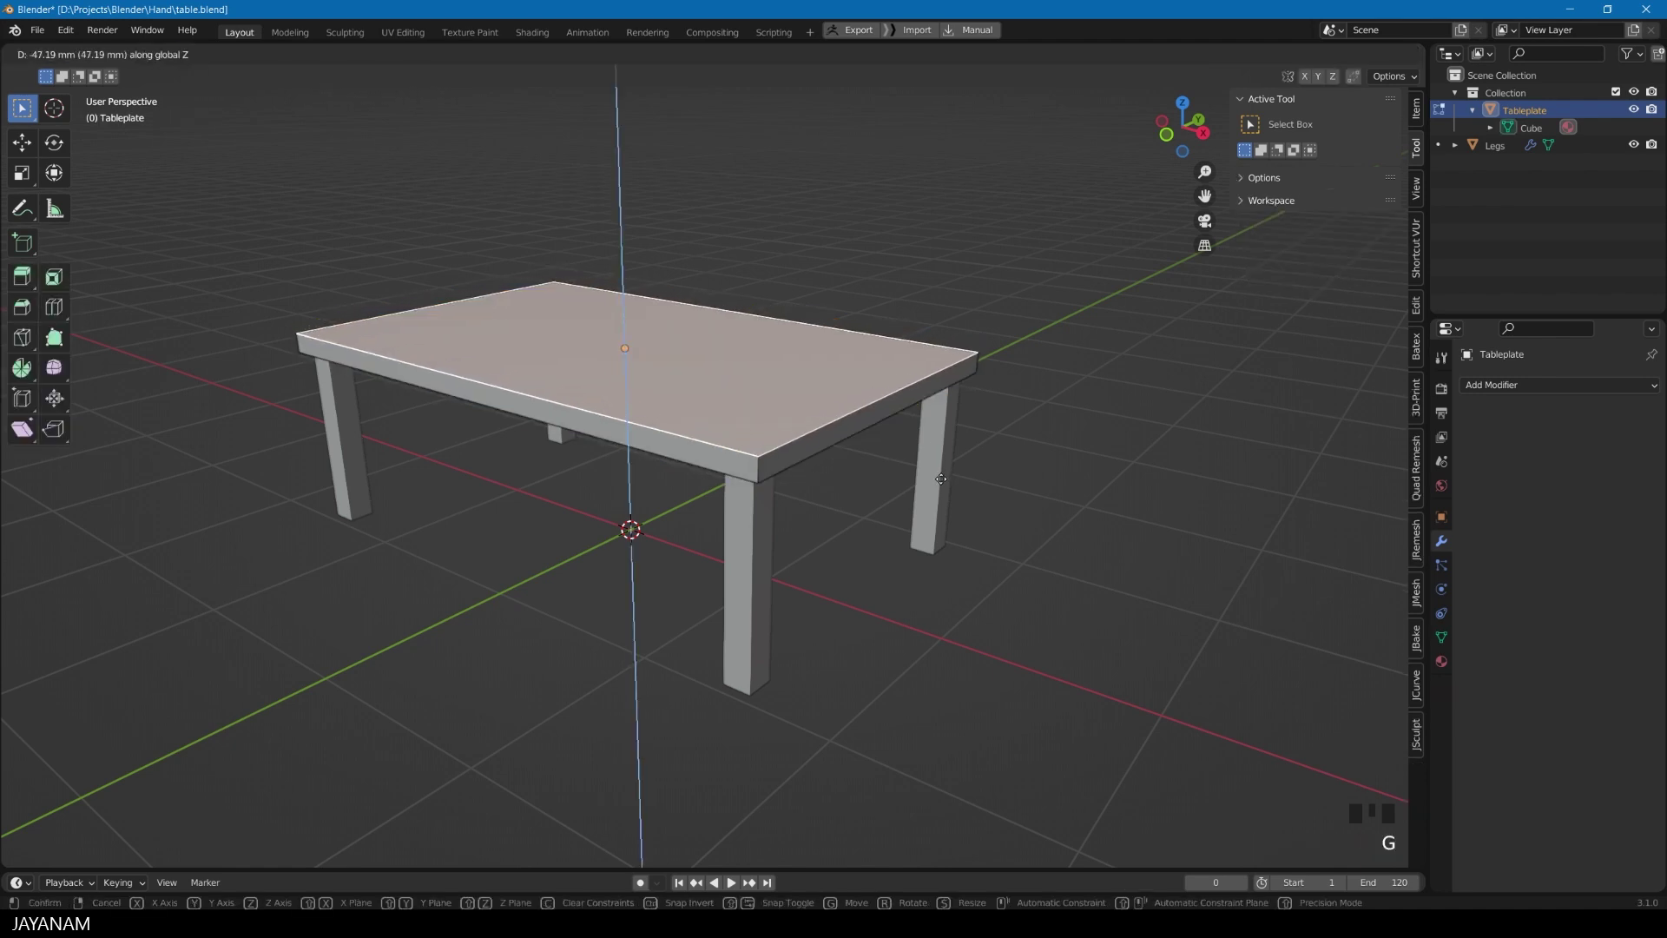
left_click(940, 480)
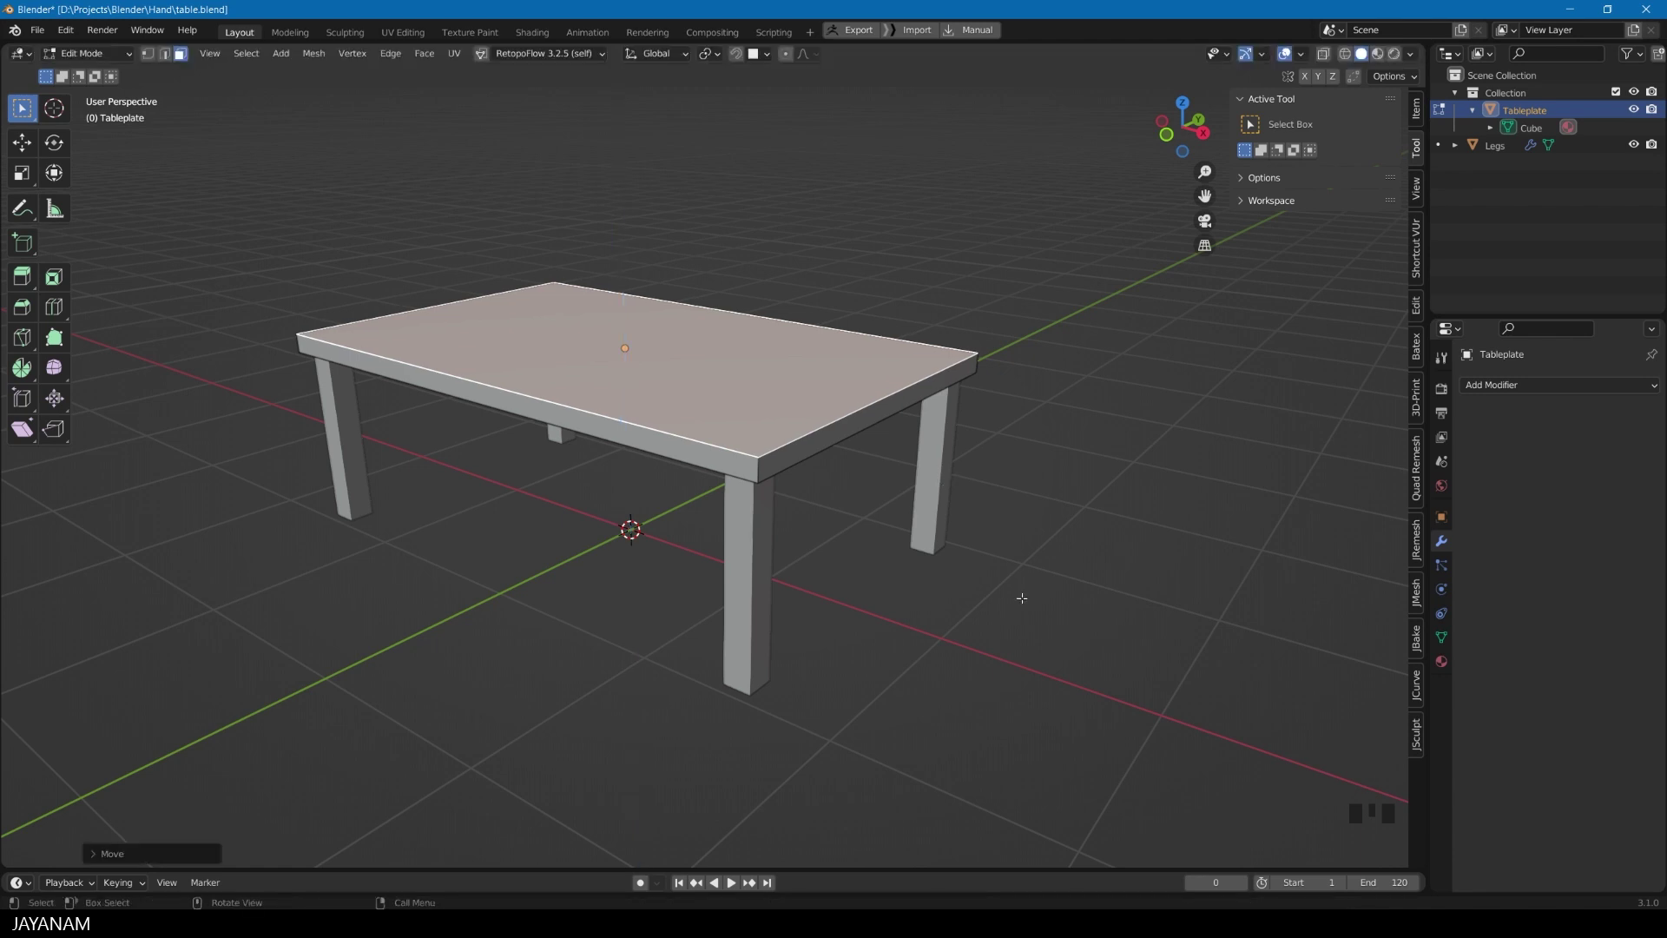
key("Tab")
scroll(954, 595, "down", 2)
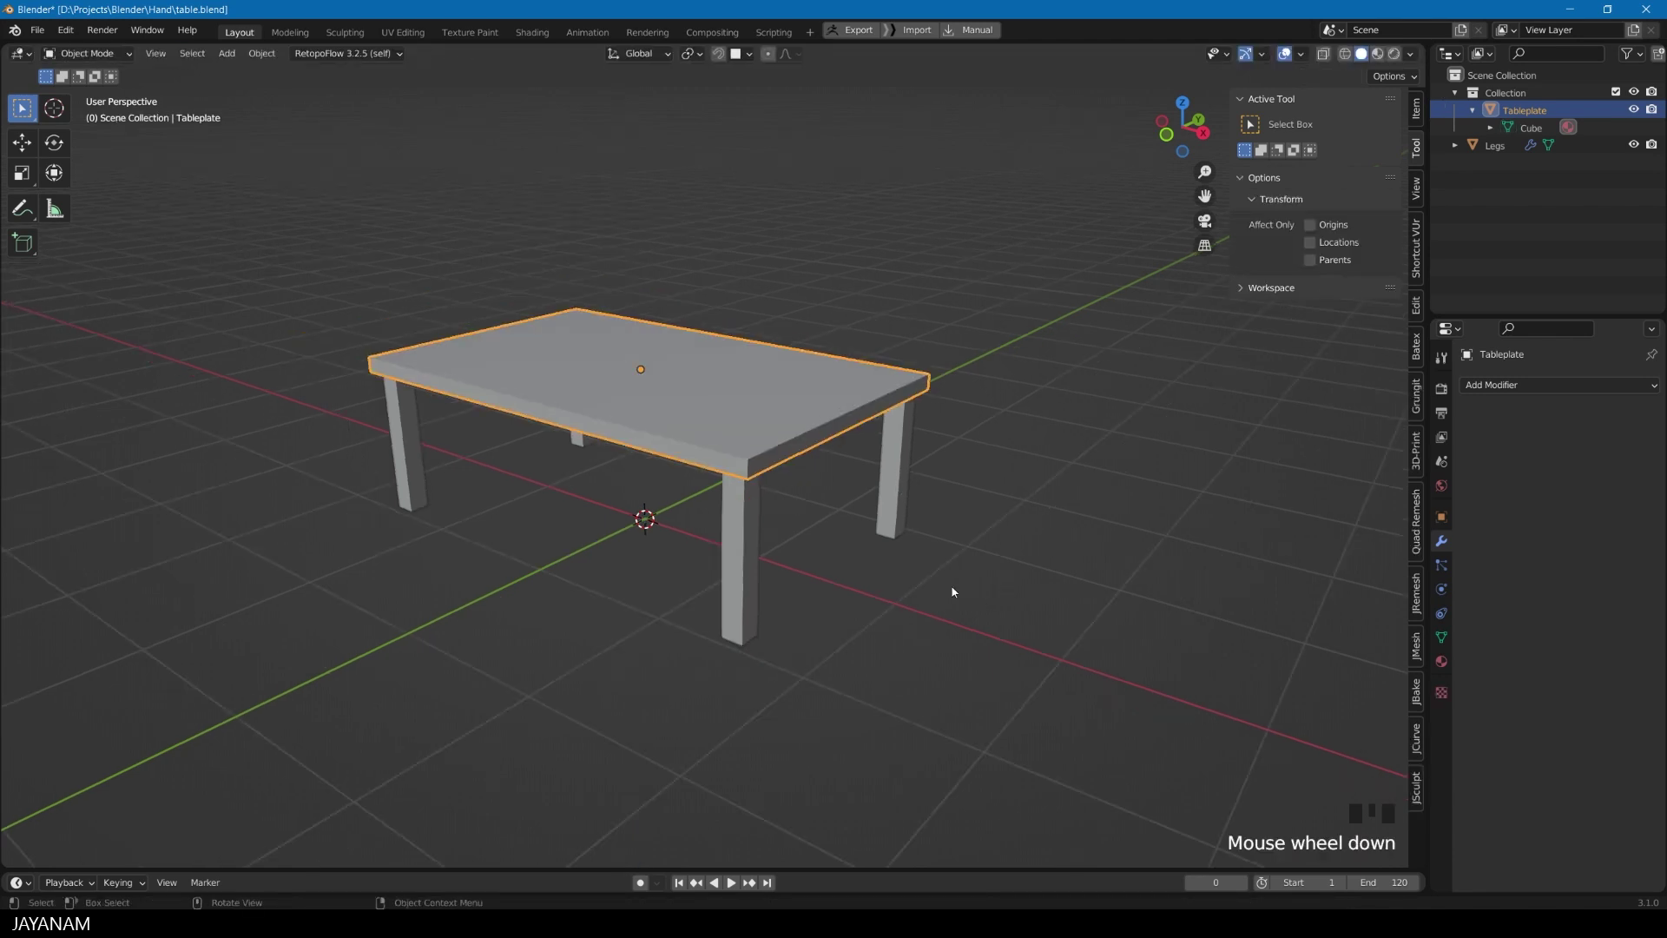
left_click(955, 593)
middle_click_drag(886, 590, 927, 582)
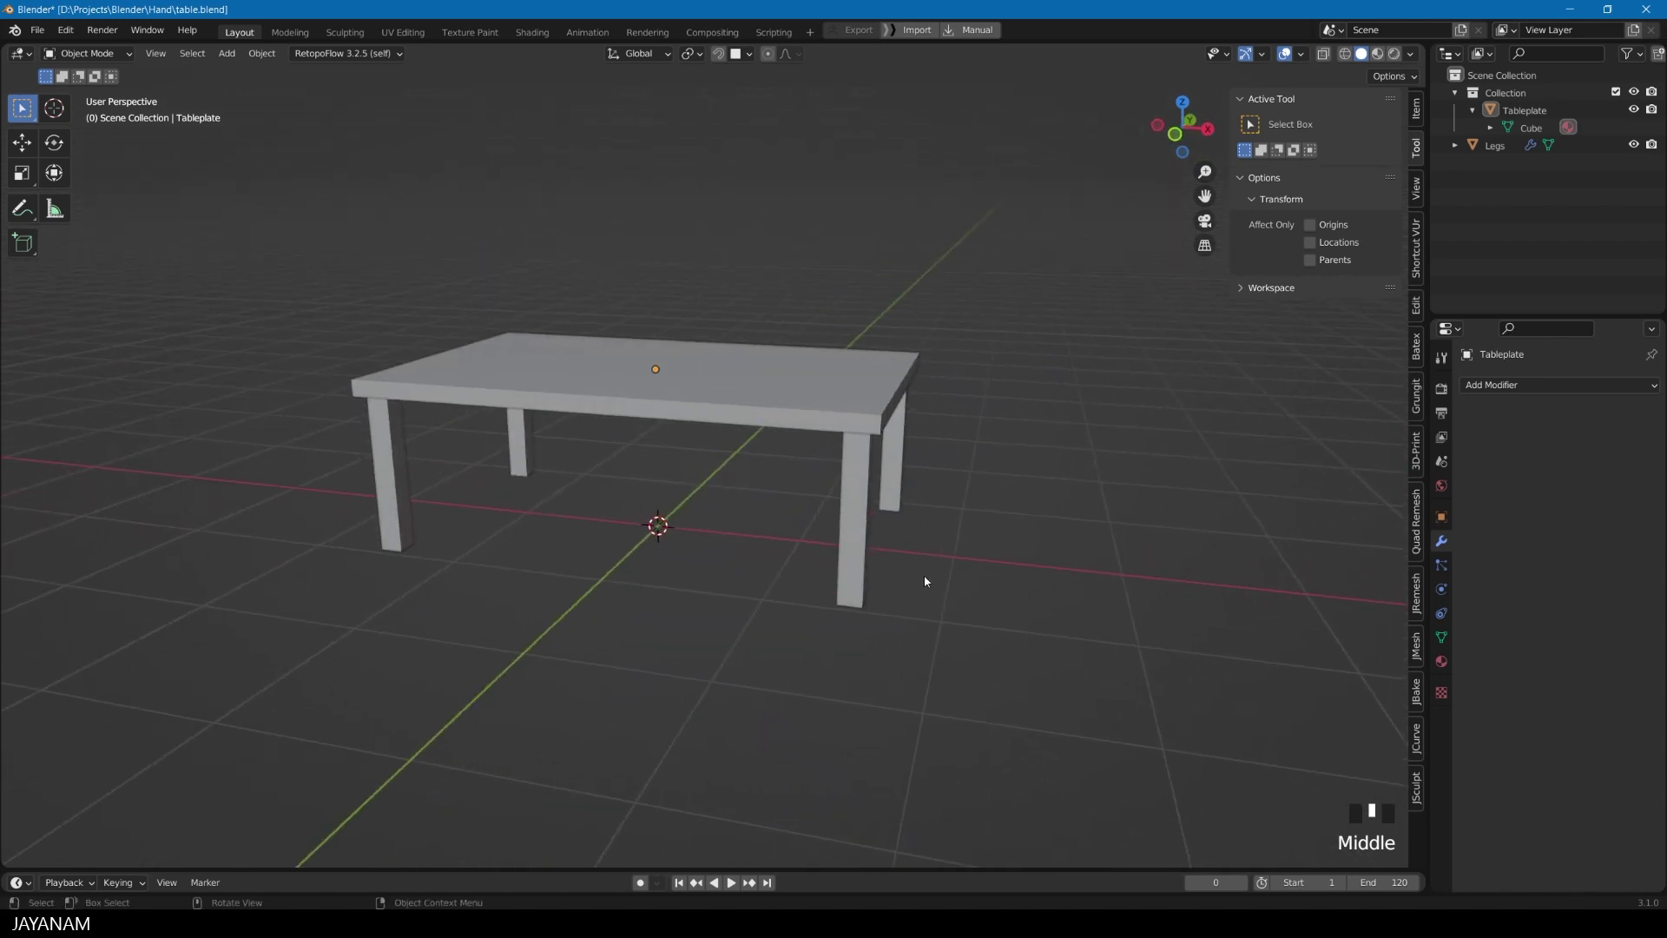
Step: Add a Bevel modifier to the Tableplate with 3 segments and a 15 mm amount
left_click(795, 413)
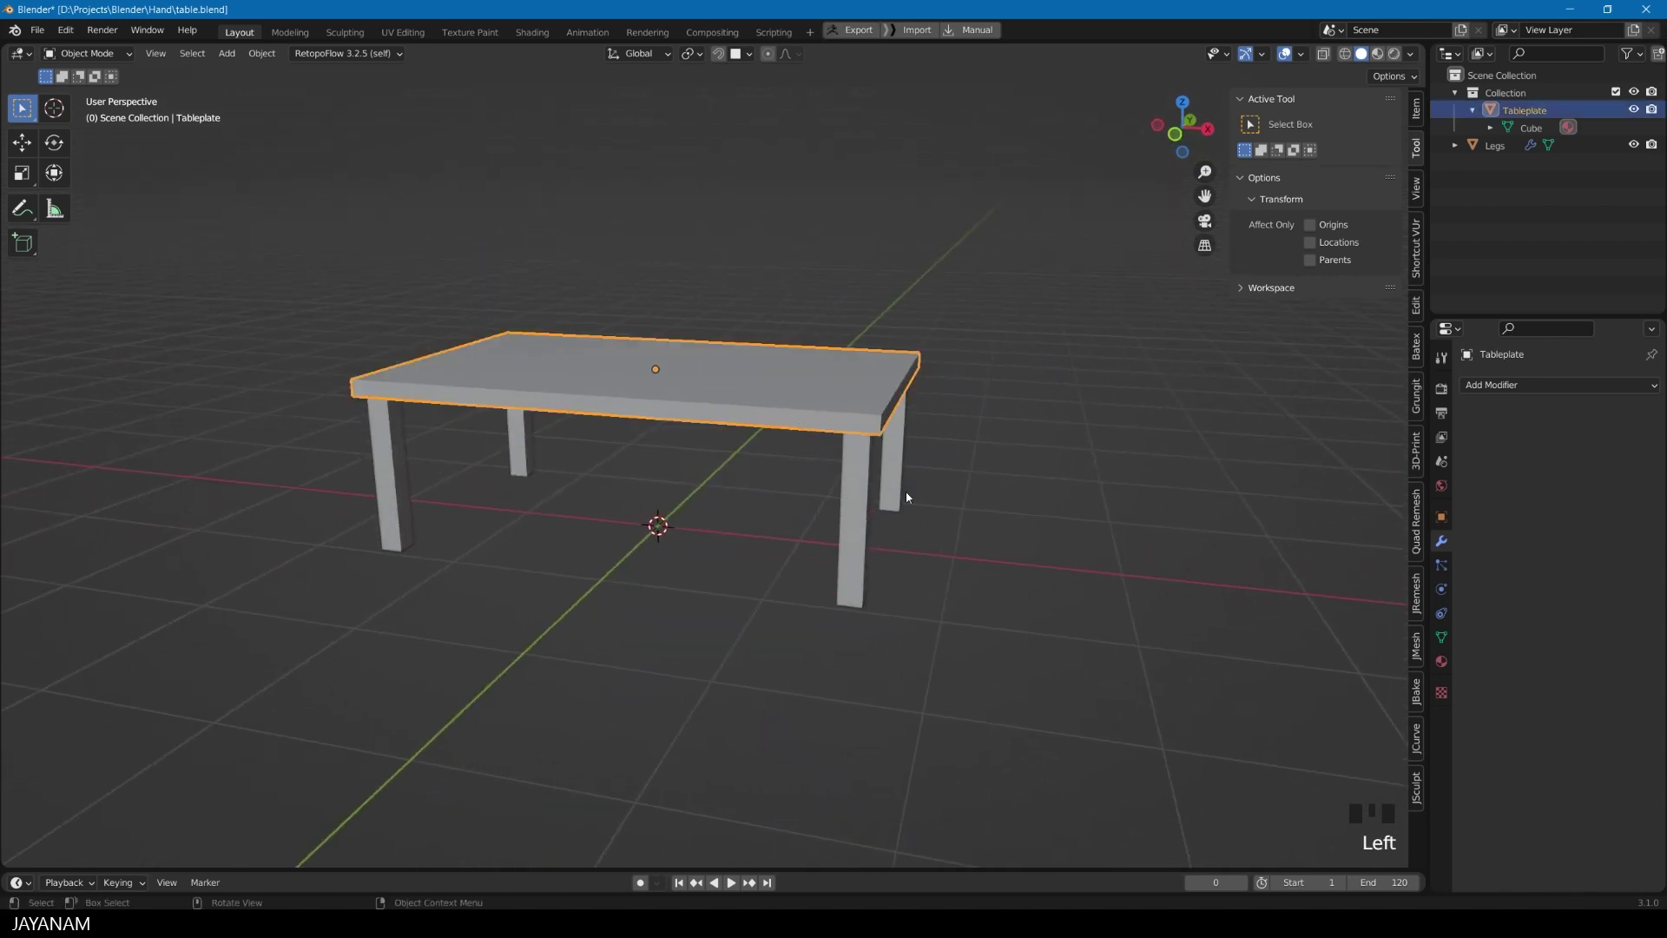
left_click(1441, 543)
left_click(1502, 385)
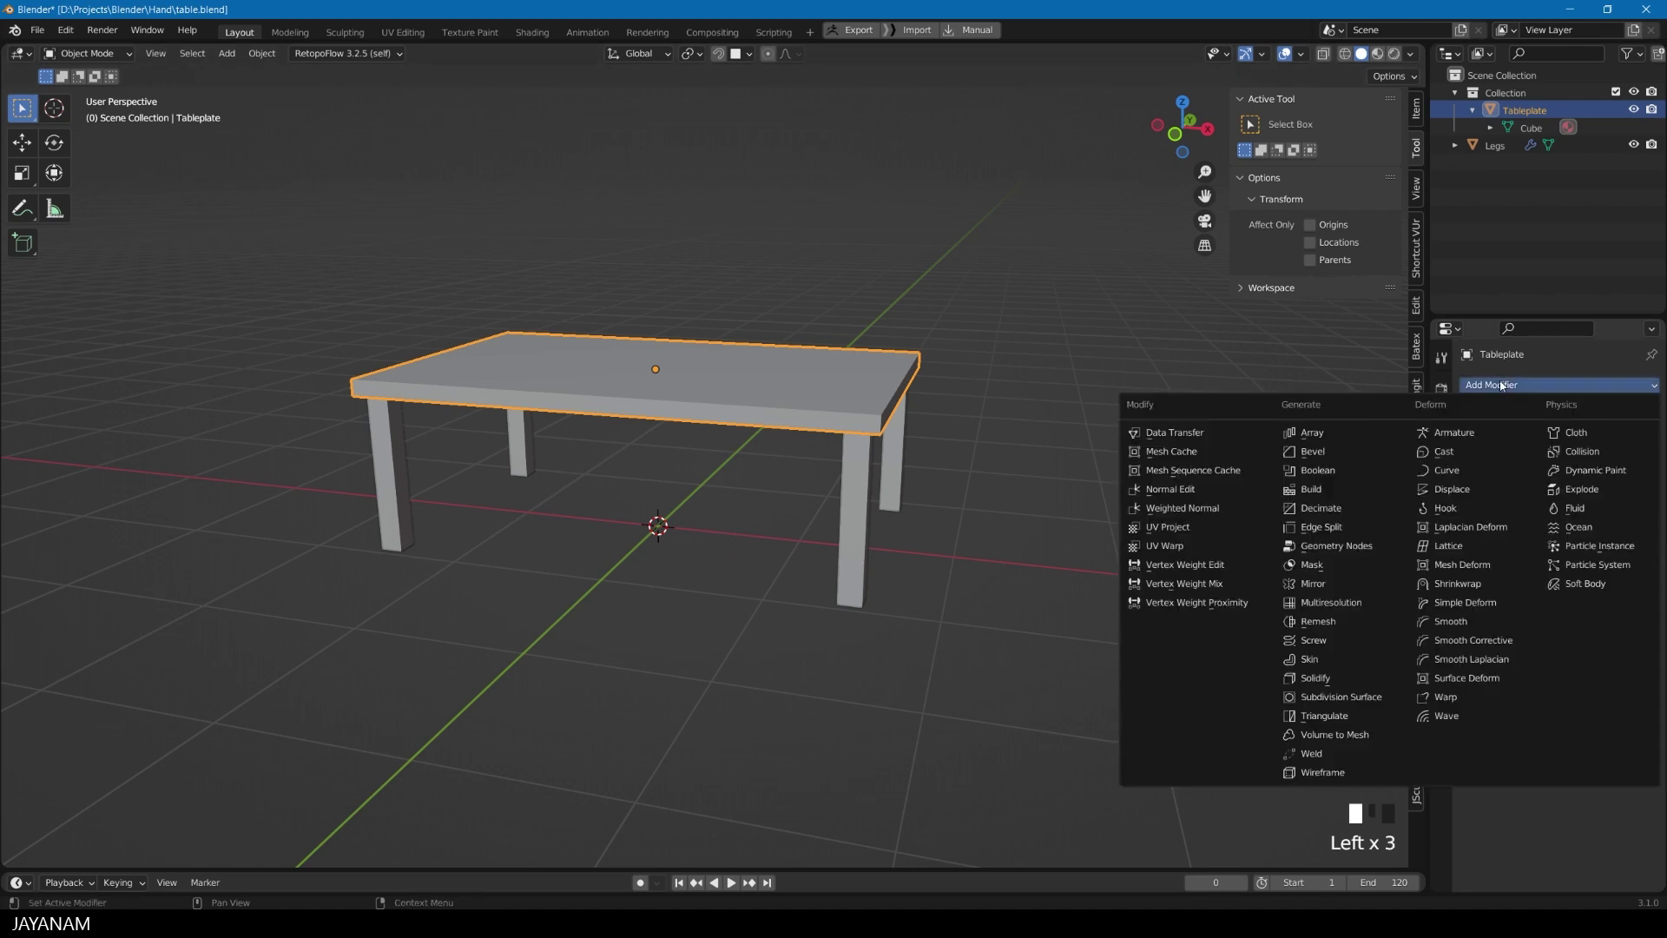
left_click(1326, 454)
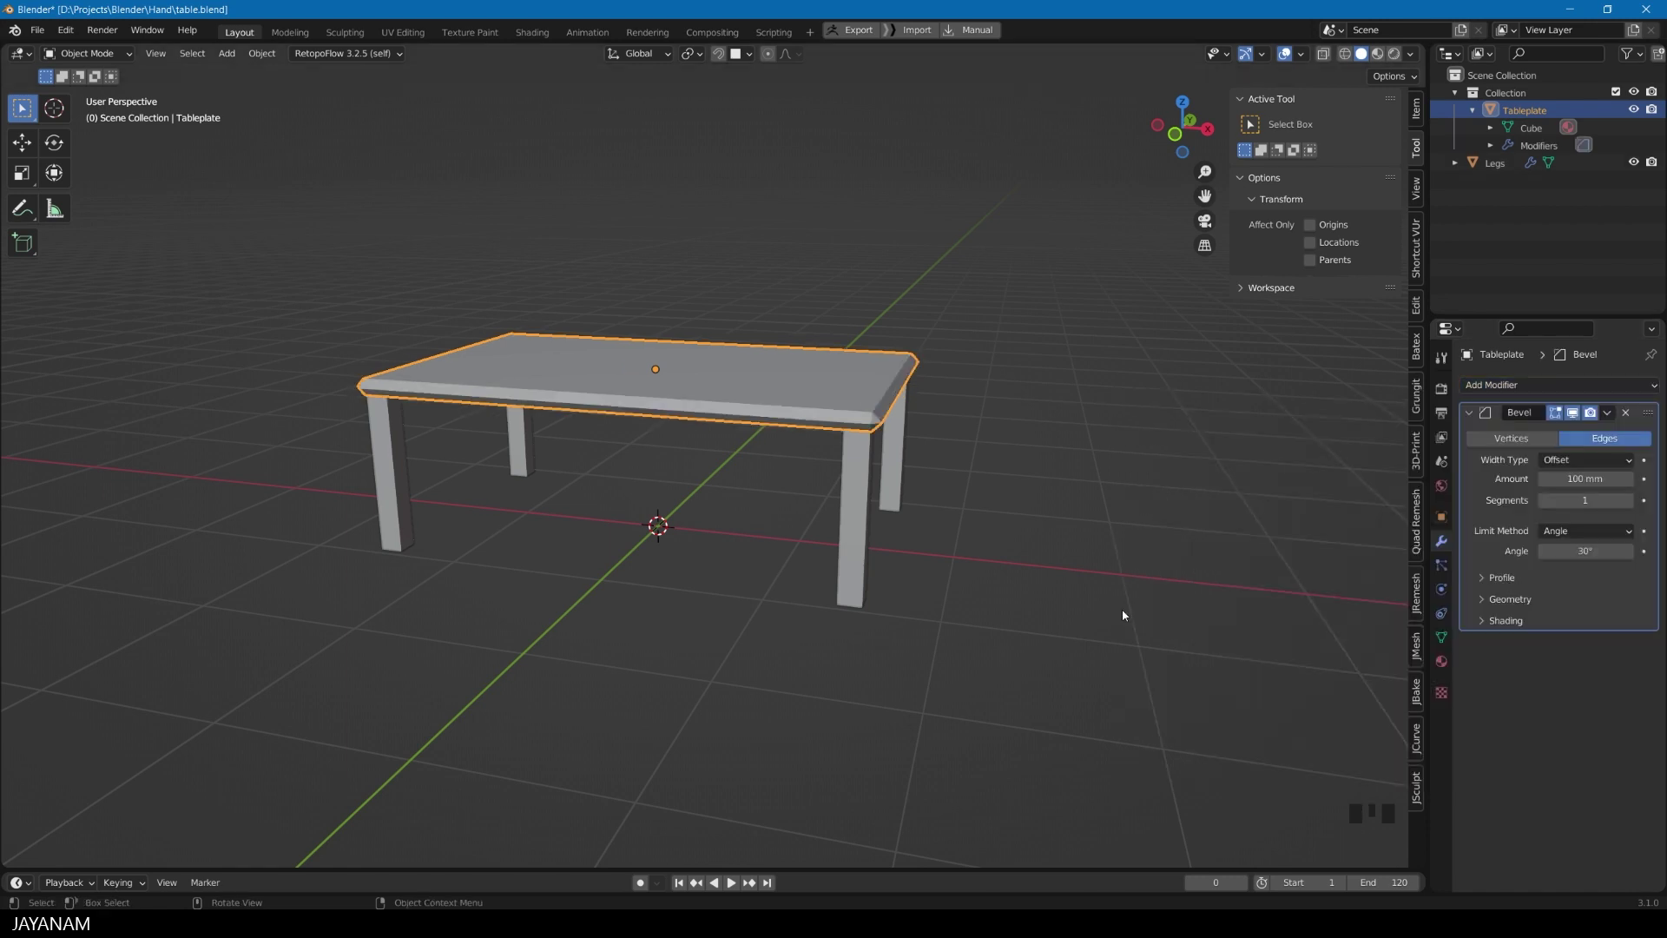
left_click(1584, 500)
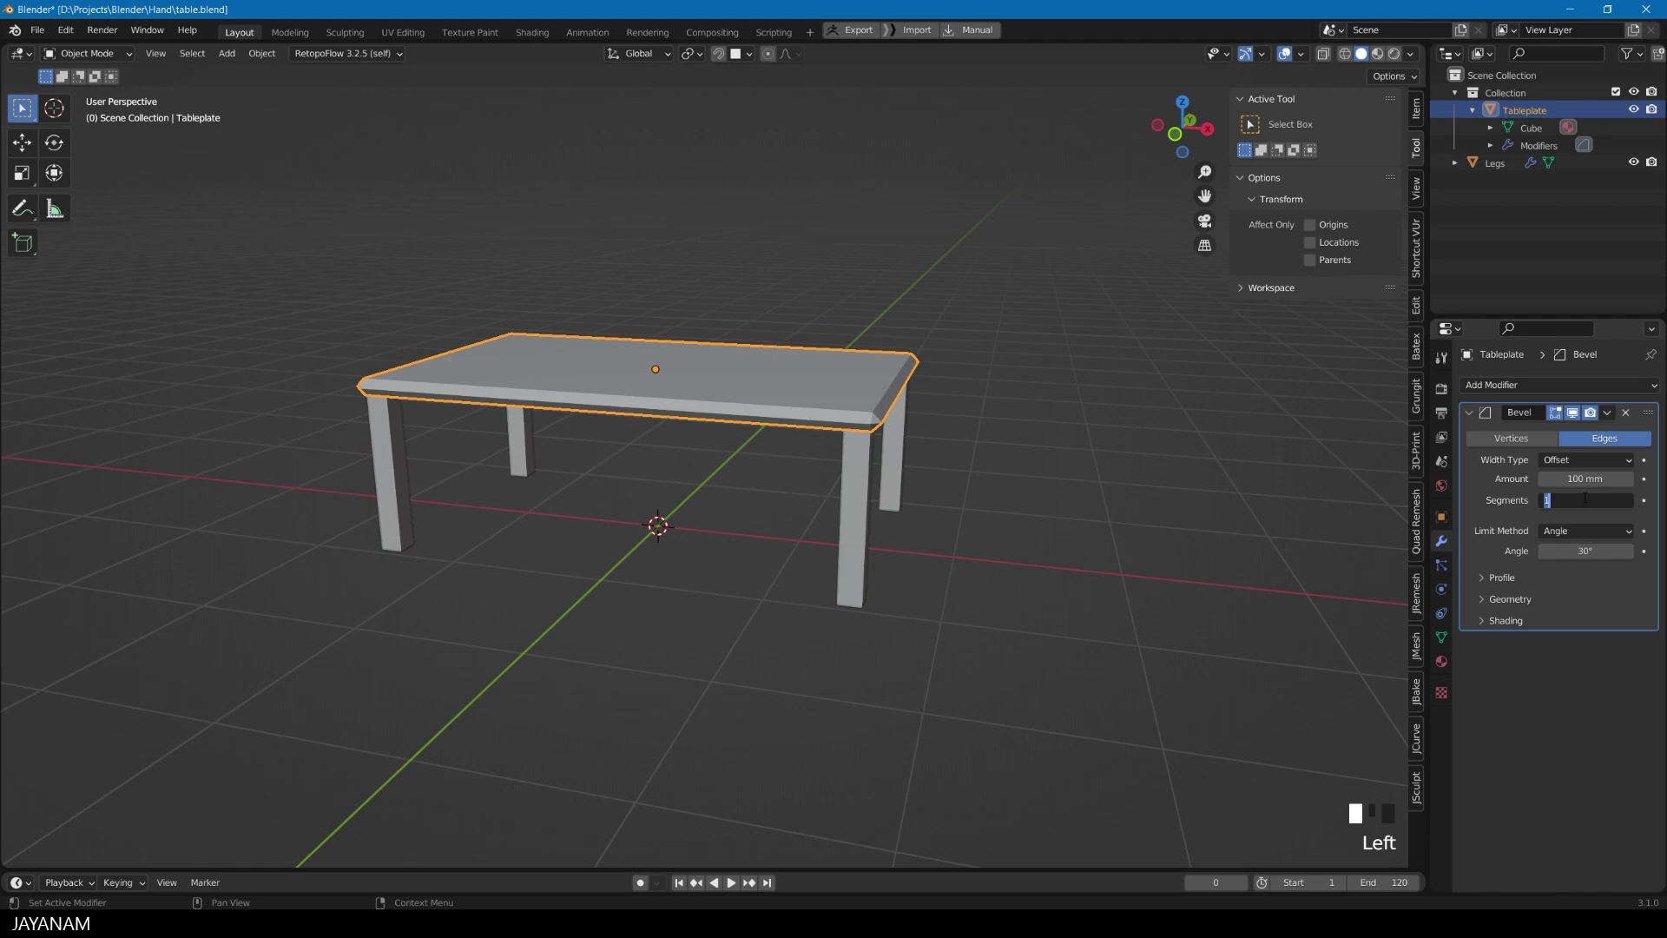
type("3")
key("Return")
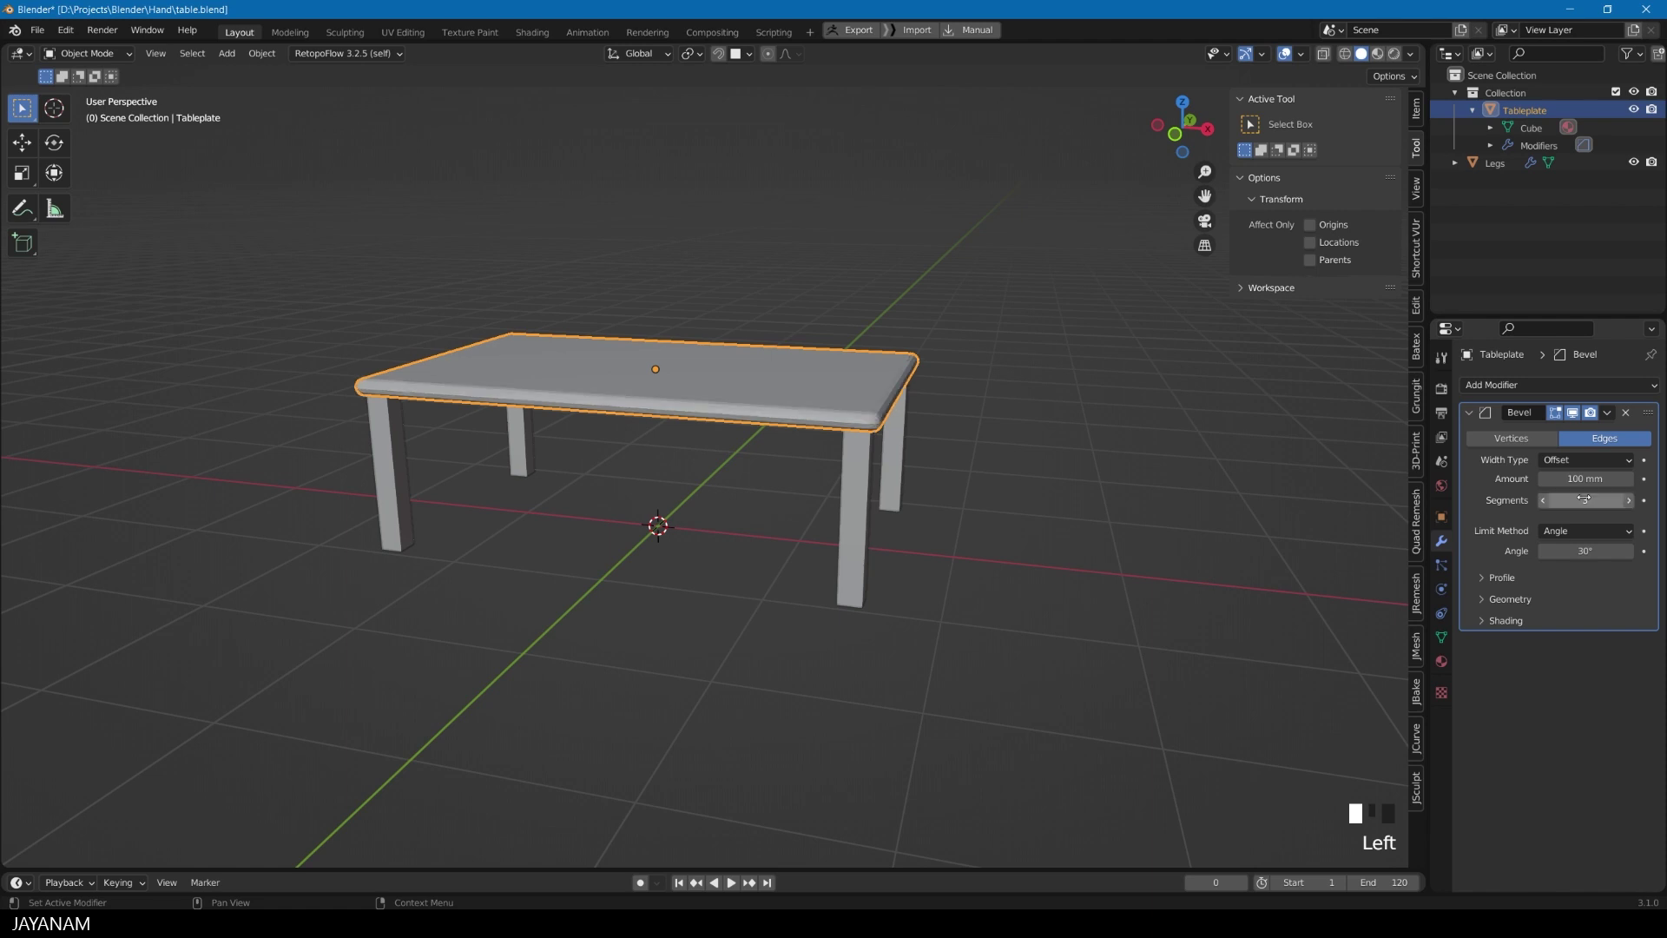
scroll(1143, 476, "up", 2)
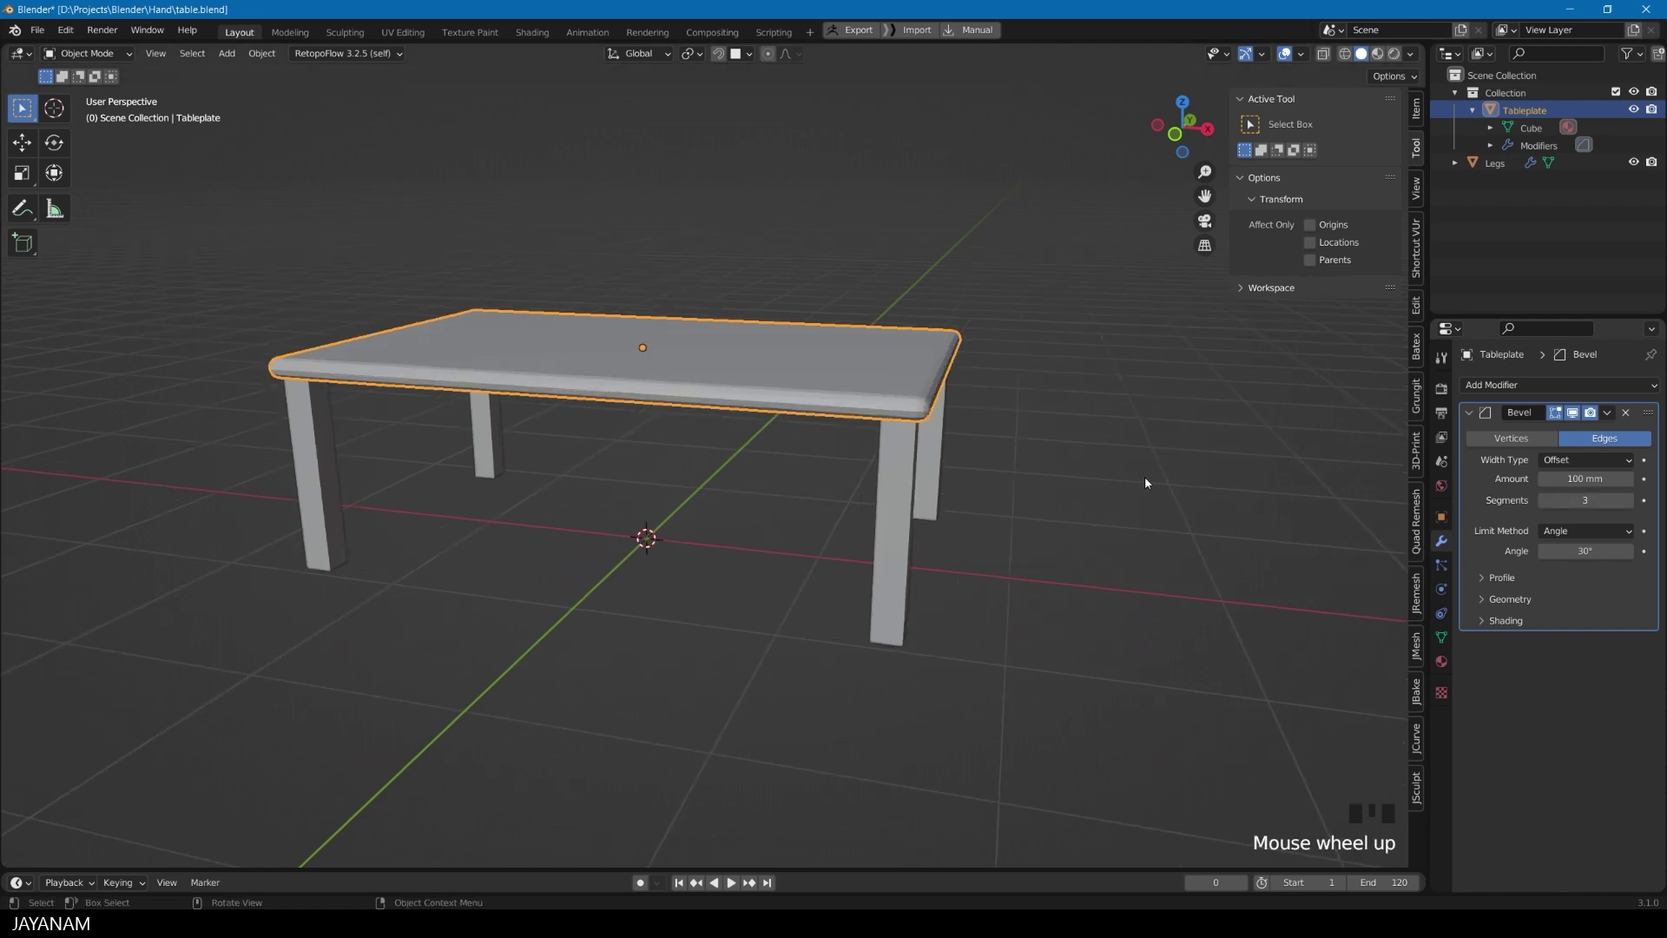
middle_click_drag(1141, 477, 1068, 477)
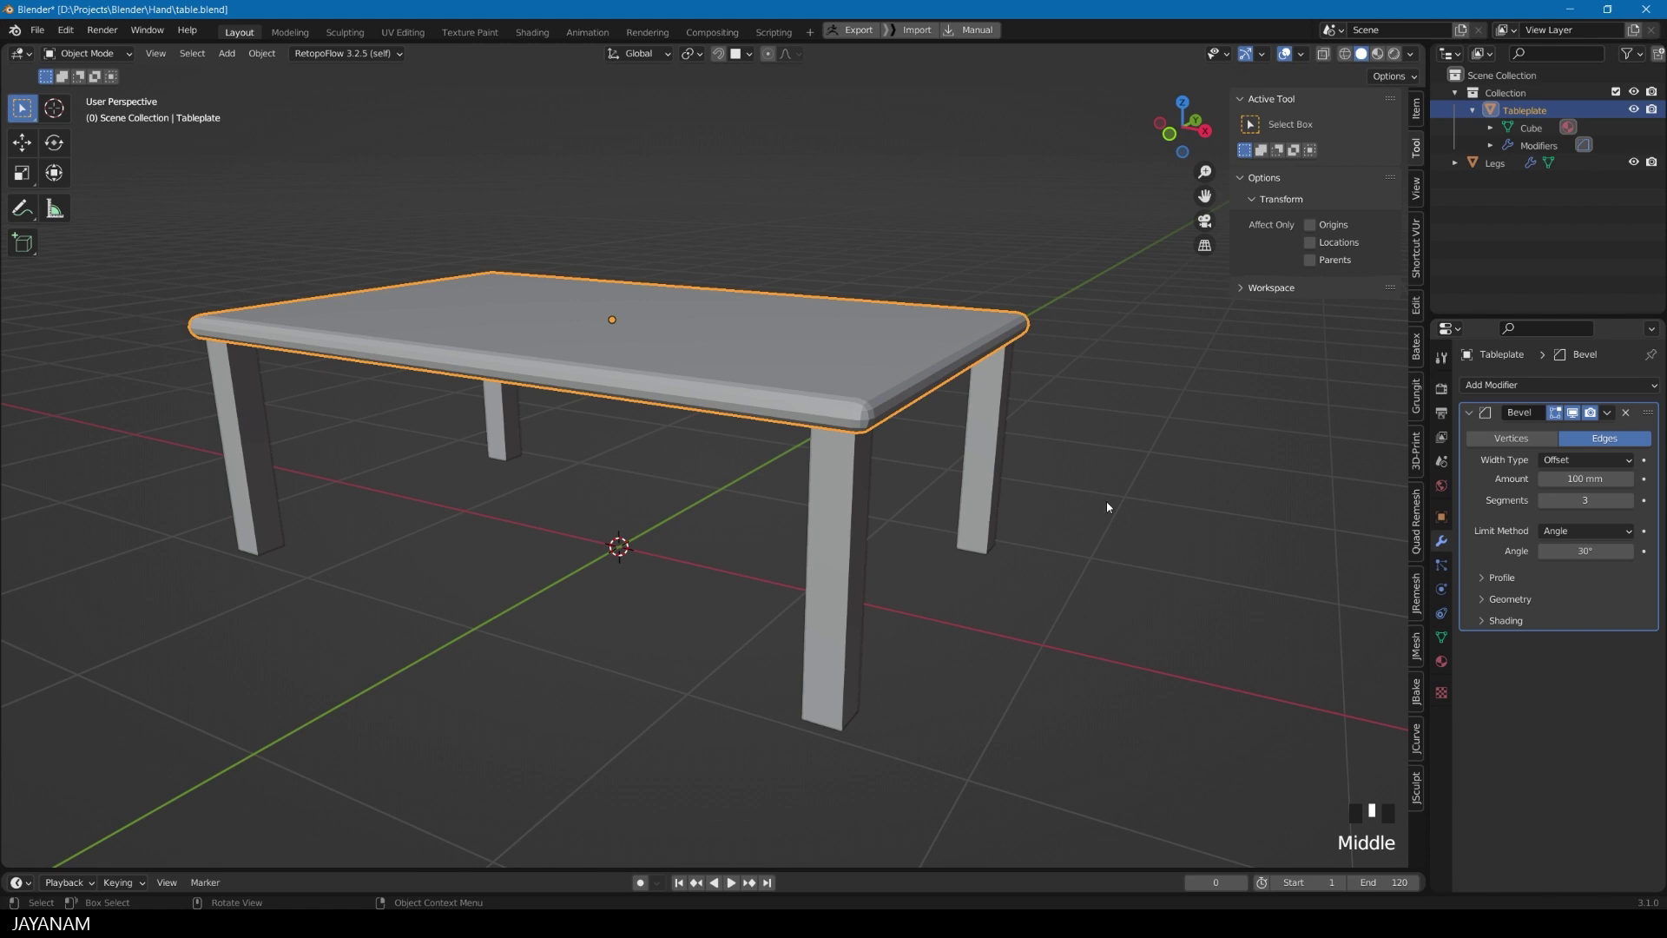
left_click(1581, 479)
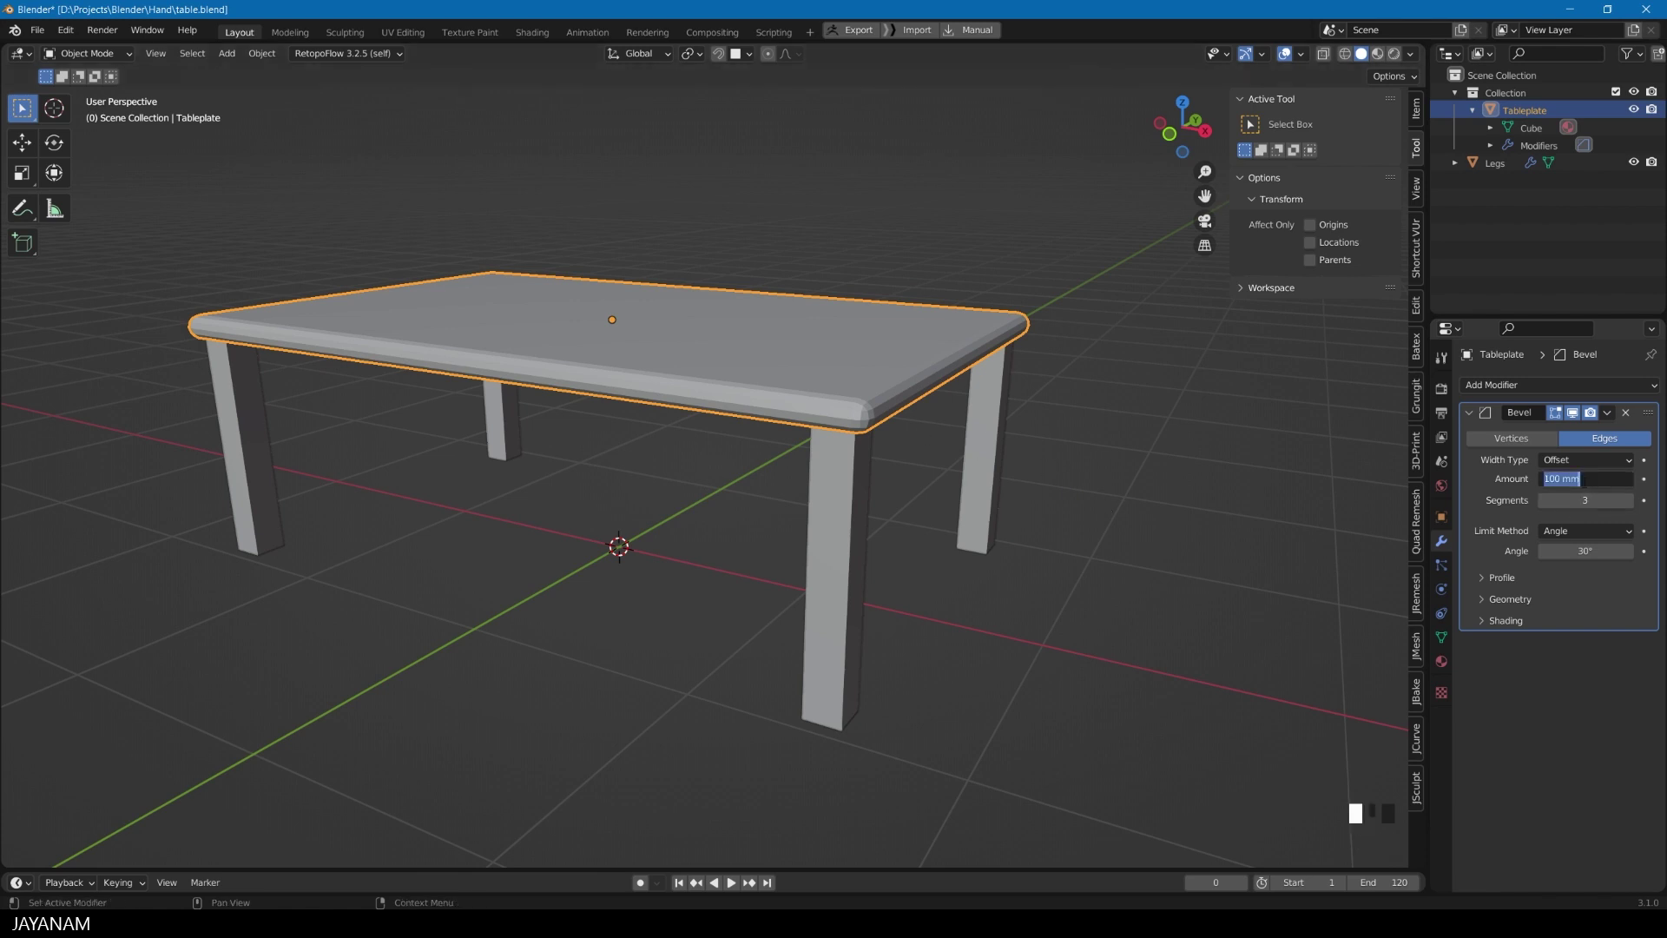
type("10")
key("Return")
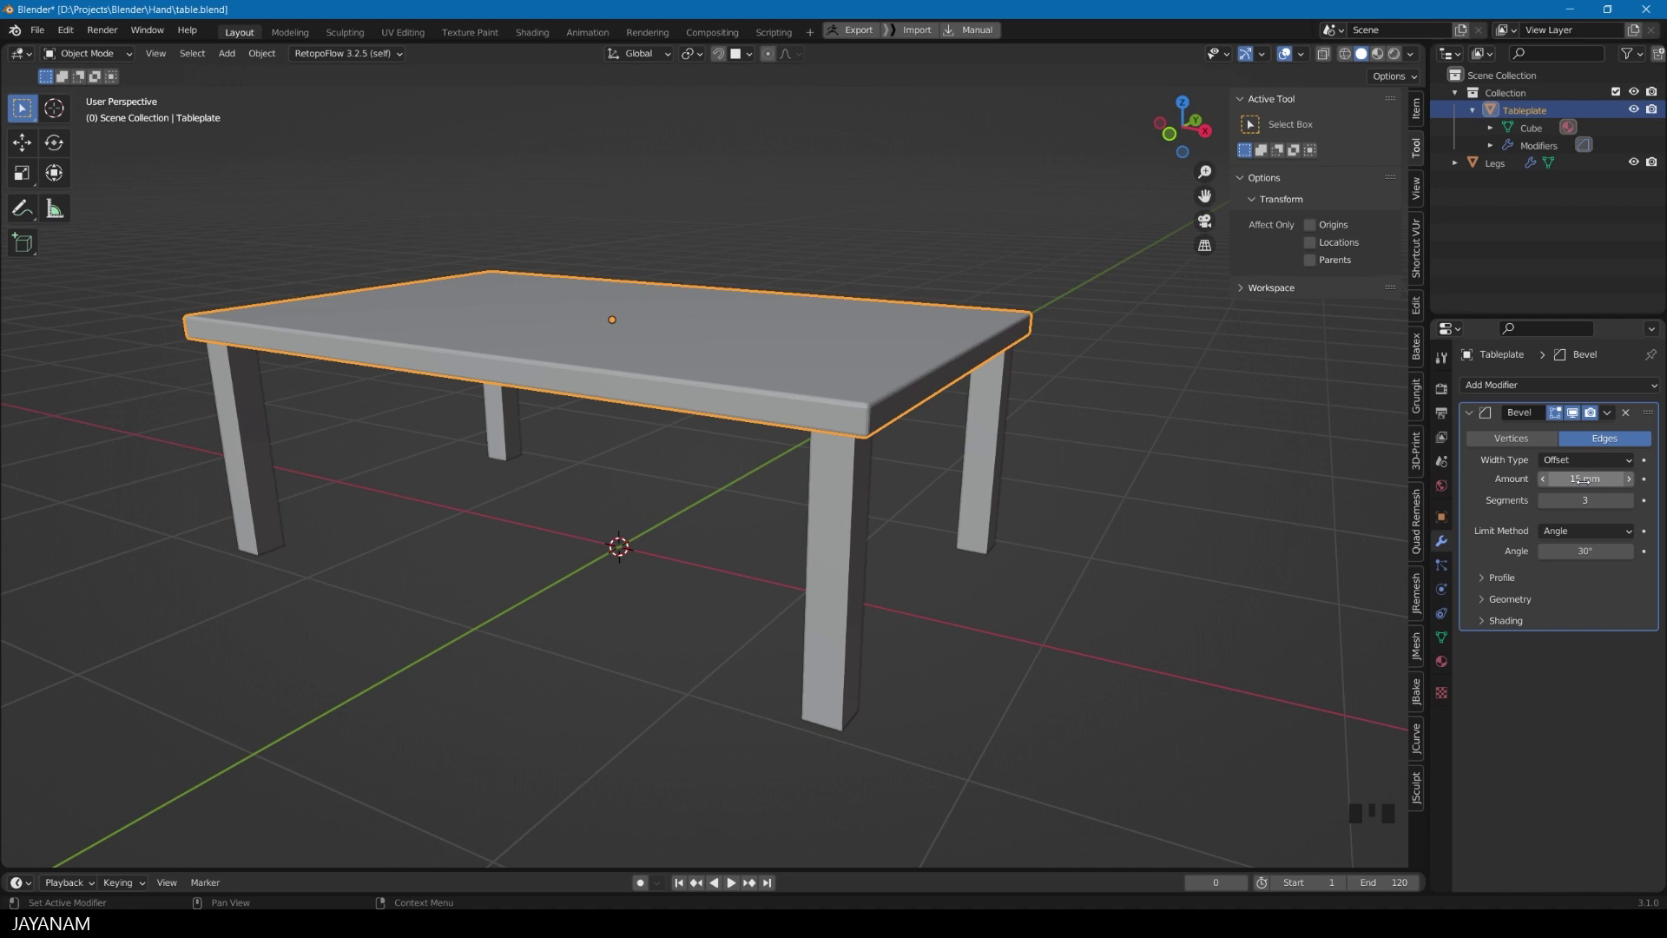
Step: Shade the Tableplate smooth
right_click(731, 405)
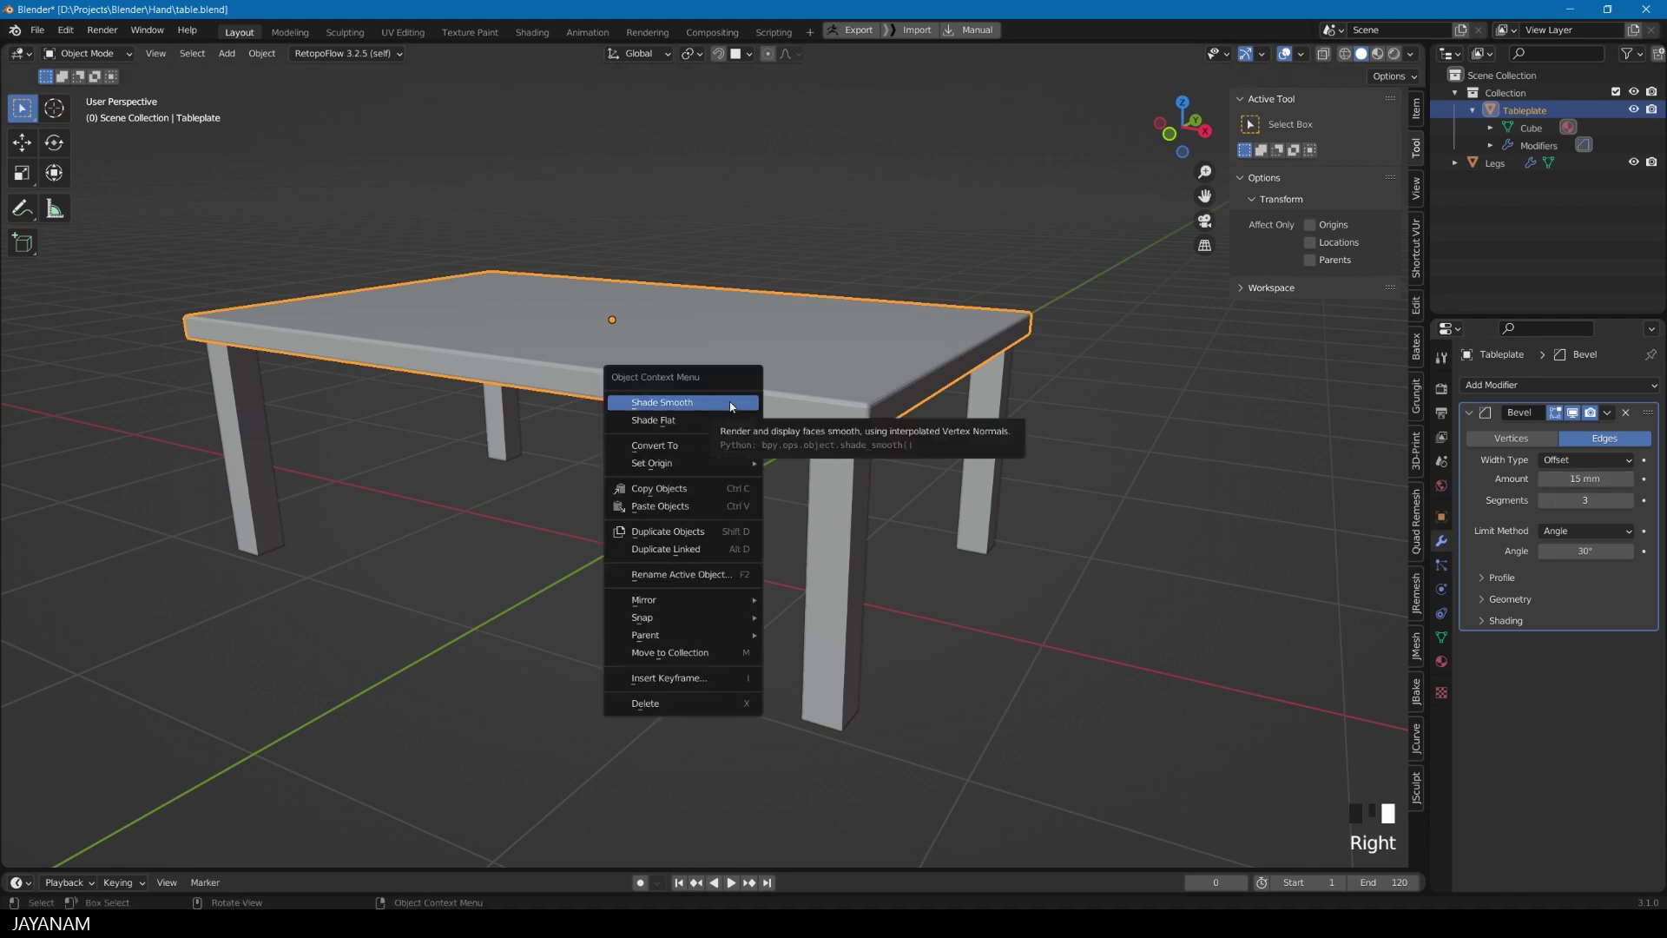
left_click(731, 404)
middle_click_drag(1069, 618, 988, 546)
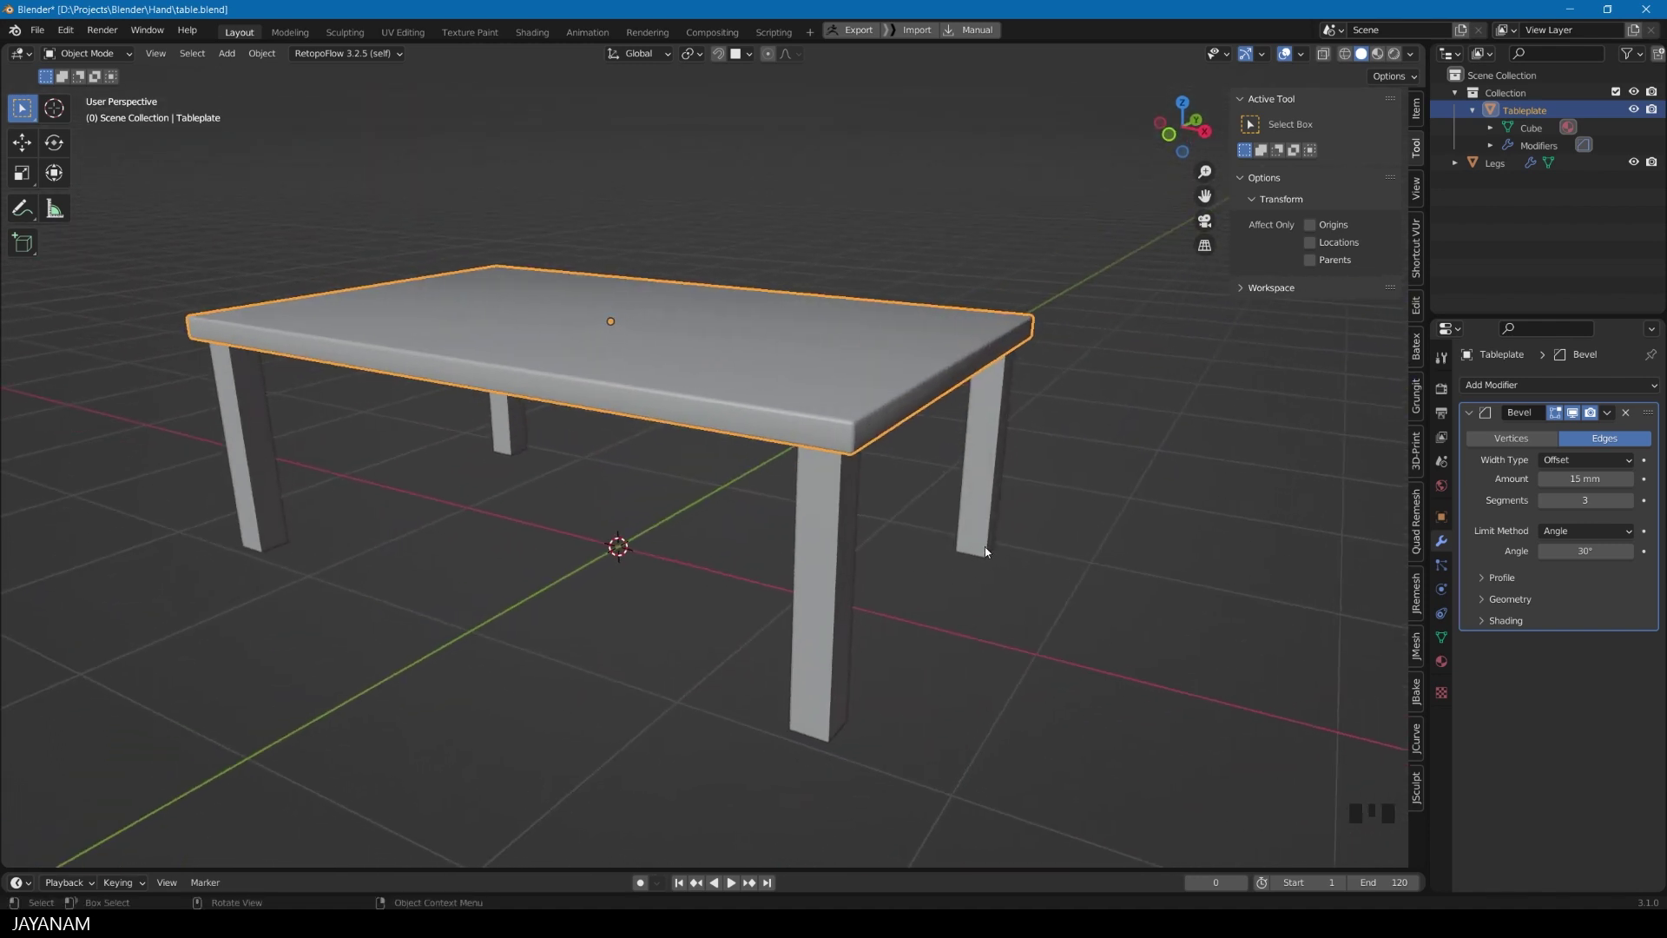
Step: Add a Bevel modifier to the Legs with 3 segments and a 15 mm amount
left_click(823, 555)
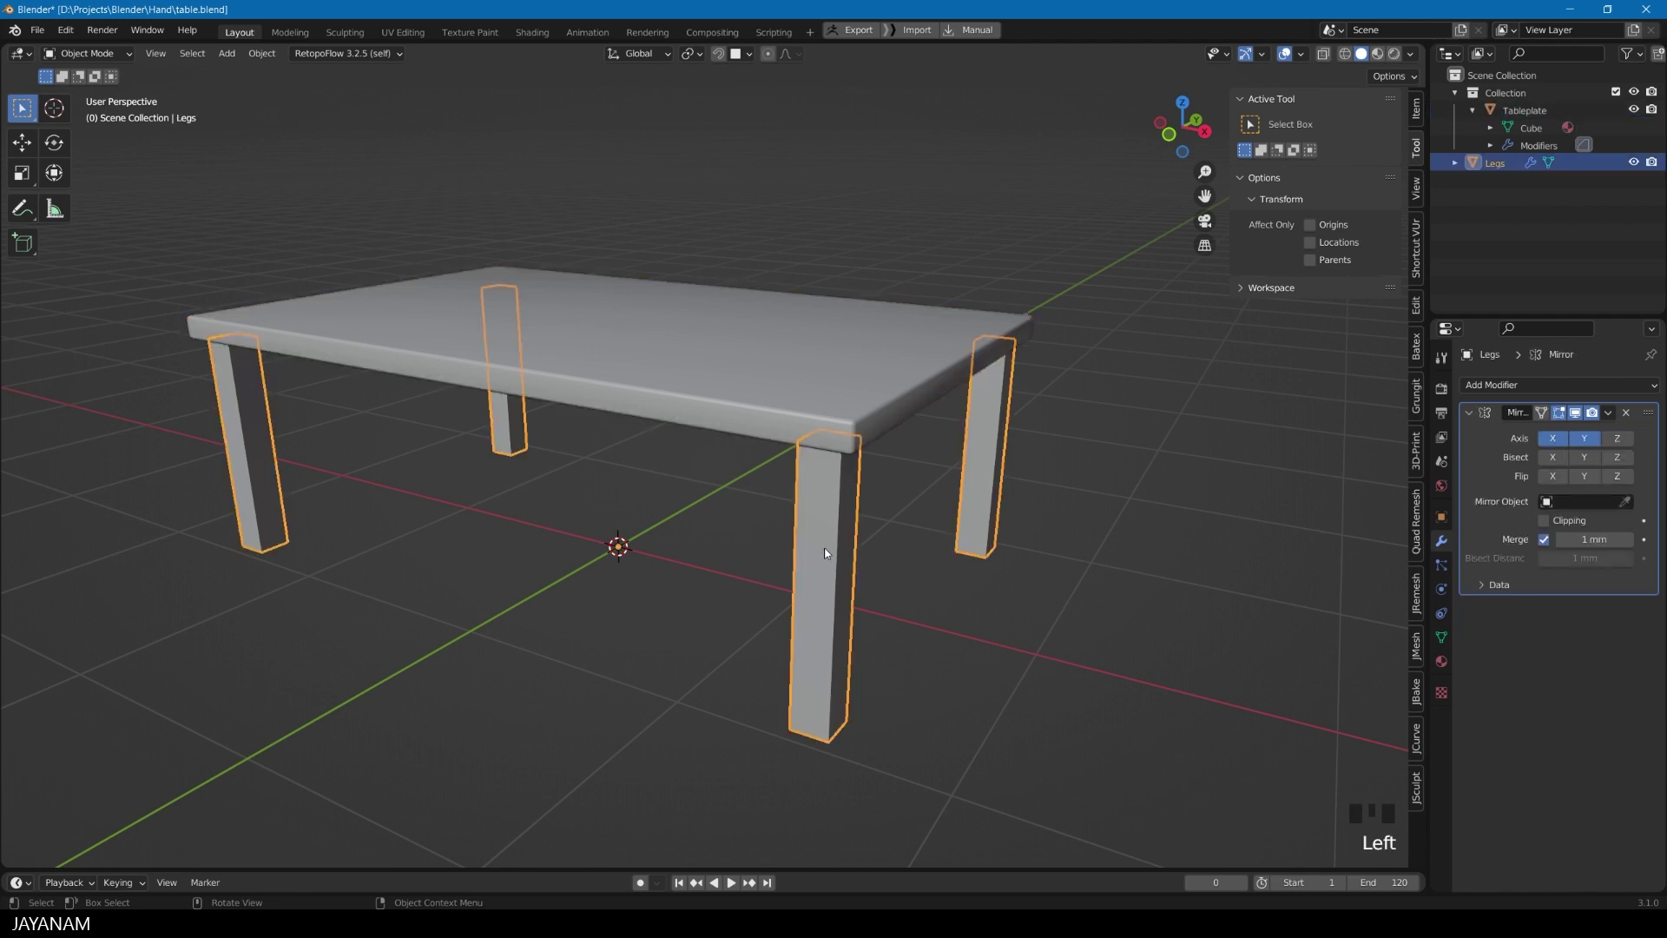
left_click(1528, 384)
left_click(1329, 453)
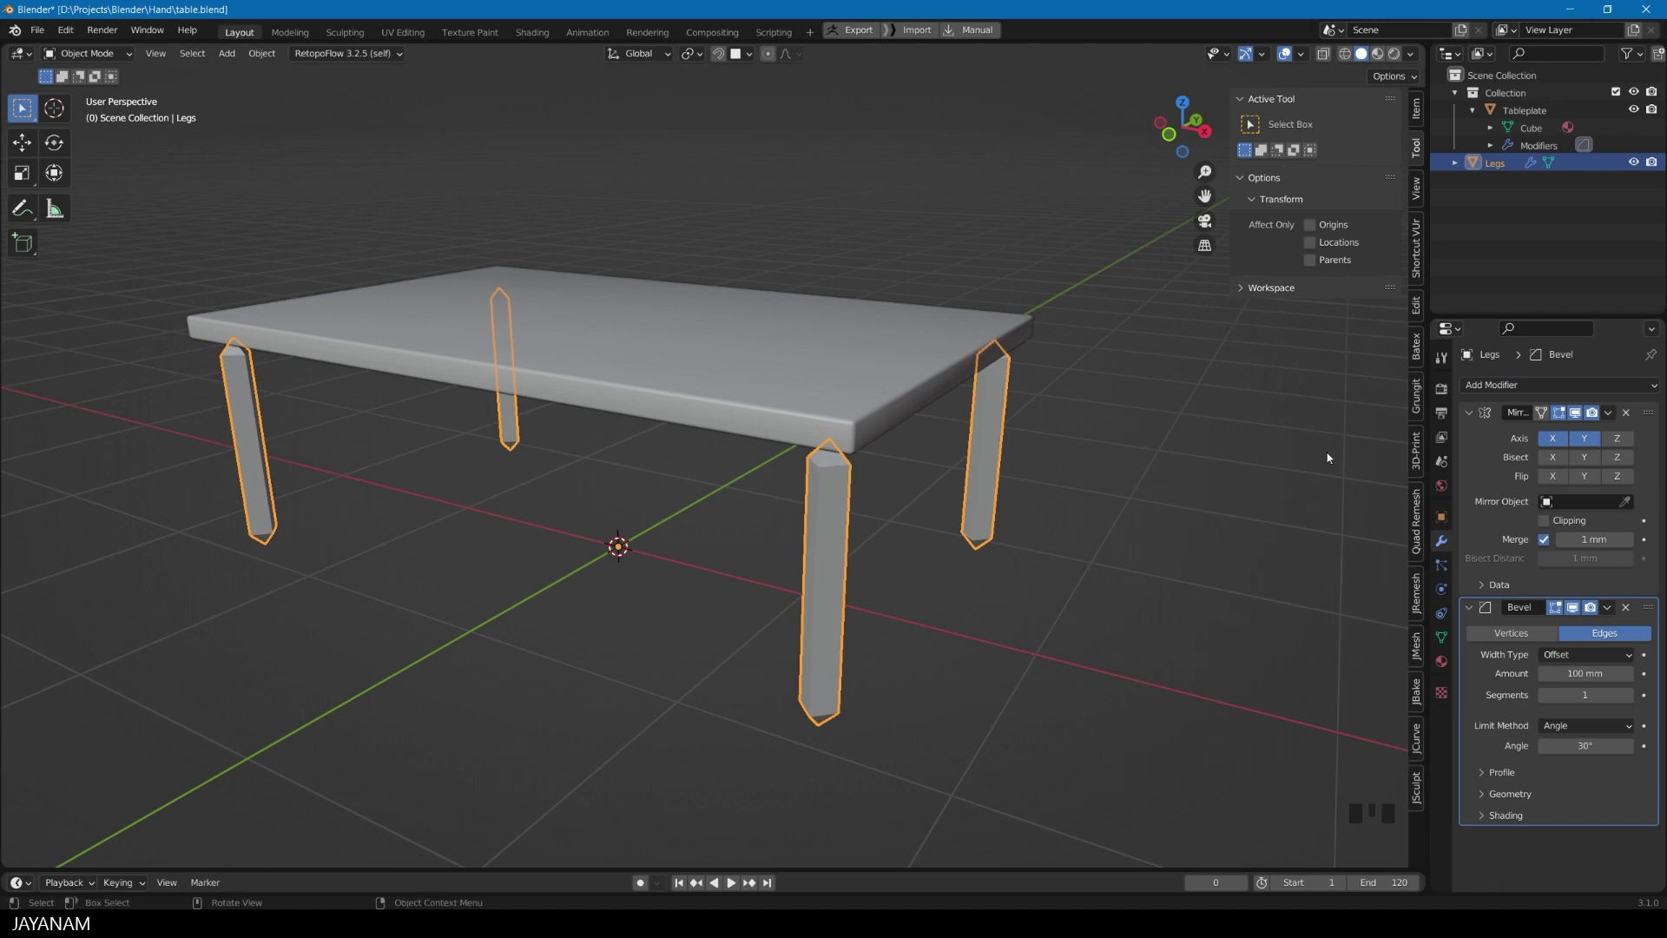
left_click(1582, 695)
key("Return")
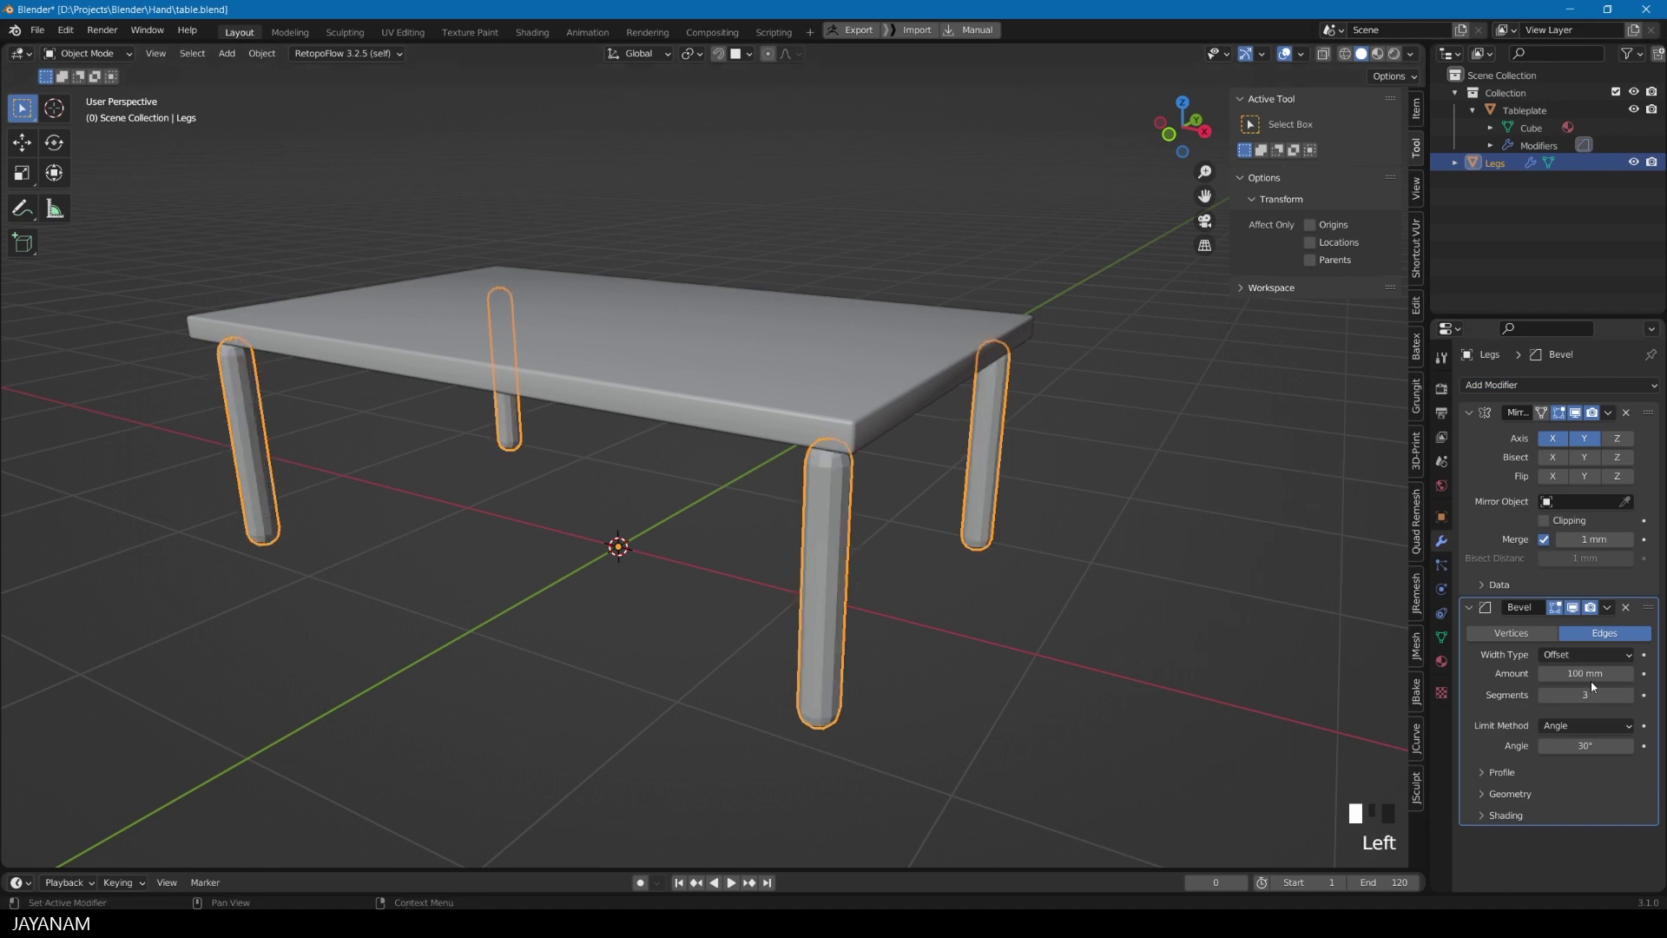
left_click(1585, 672)
type("15")
key("Return")
Step: Shade the Legs smooth and deselect them
right_click(788, 566)
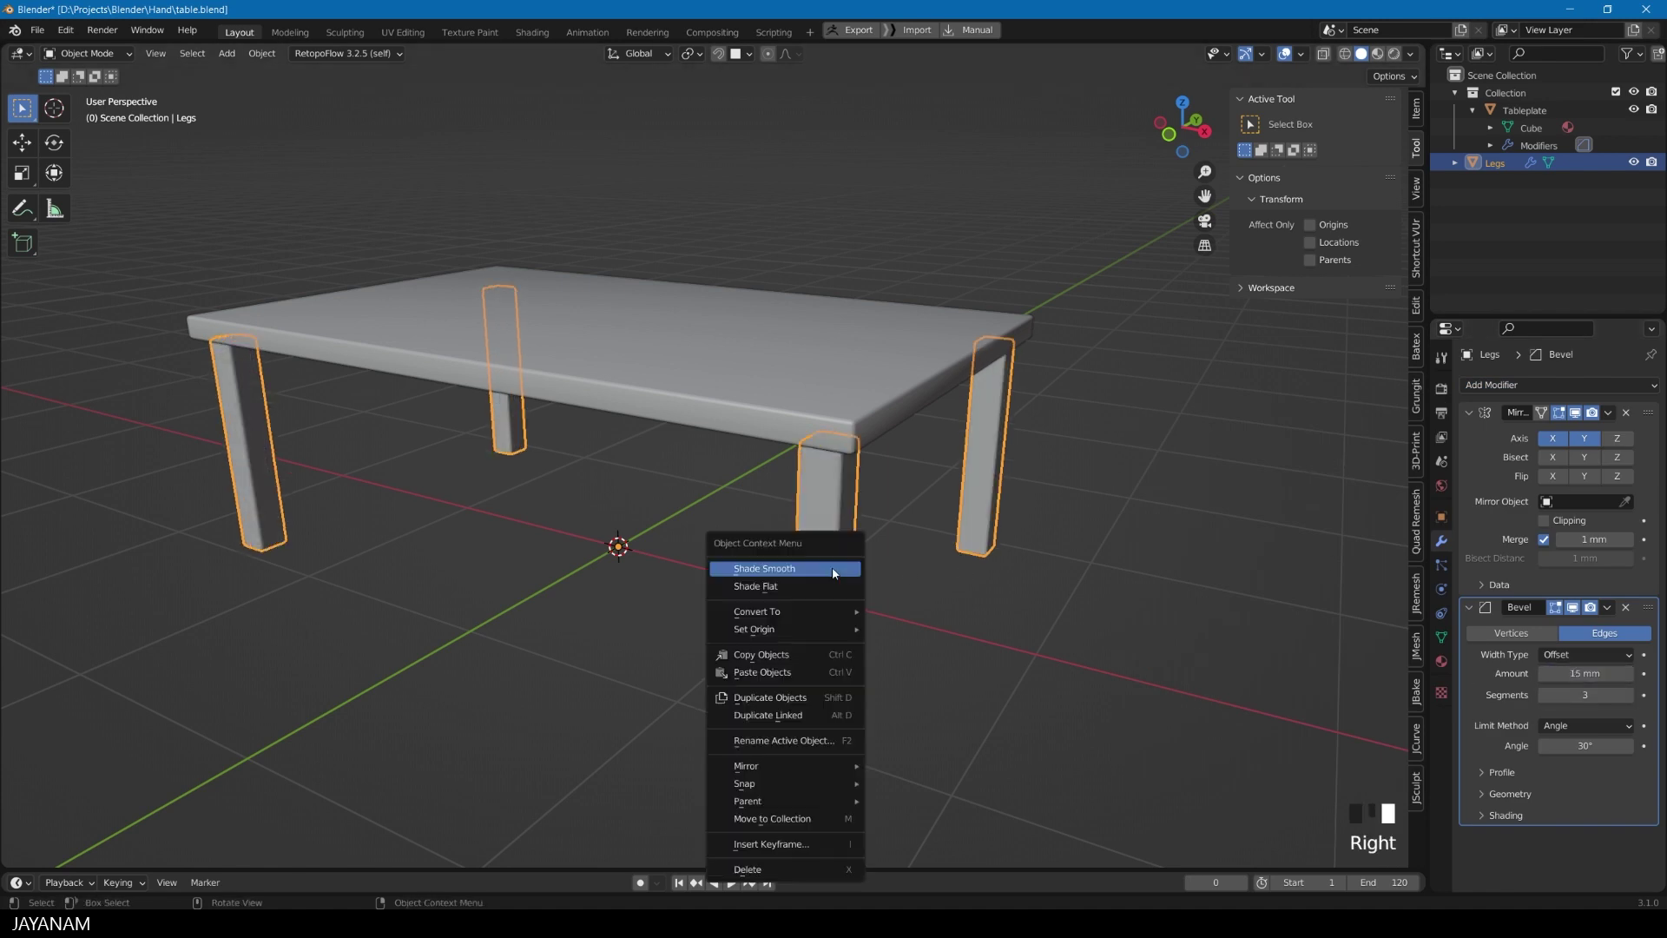
left_click(788, 567)
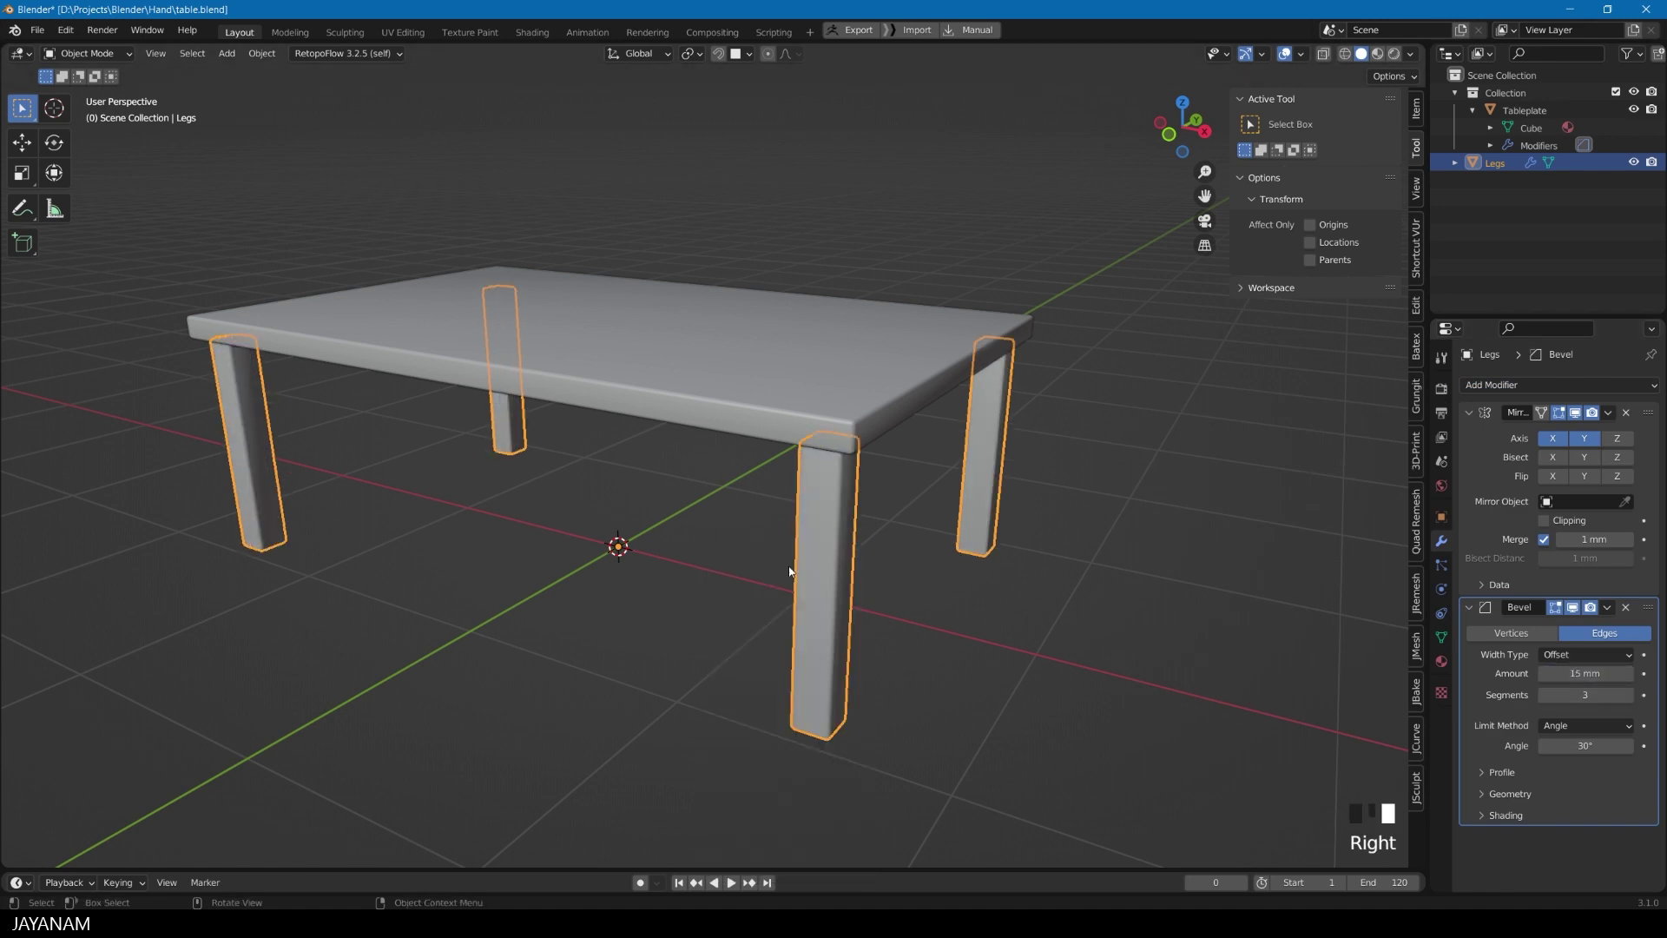
left_click(926, 574)
scroll(926, 569, "down", 4)
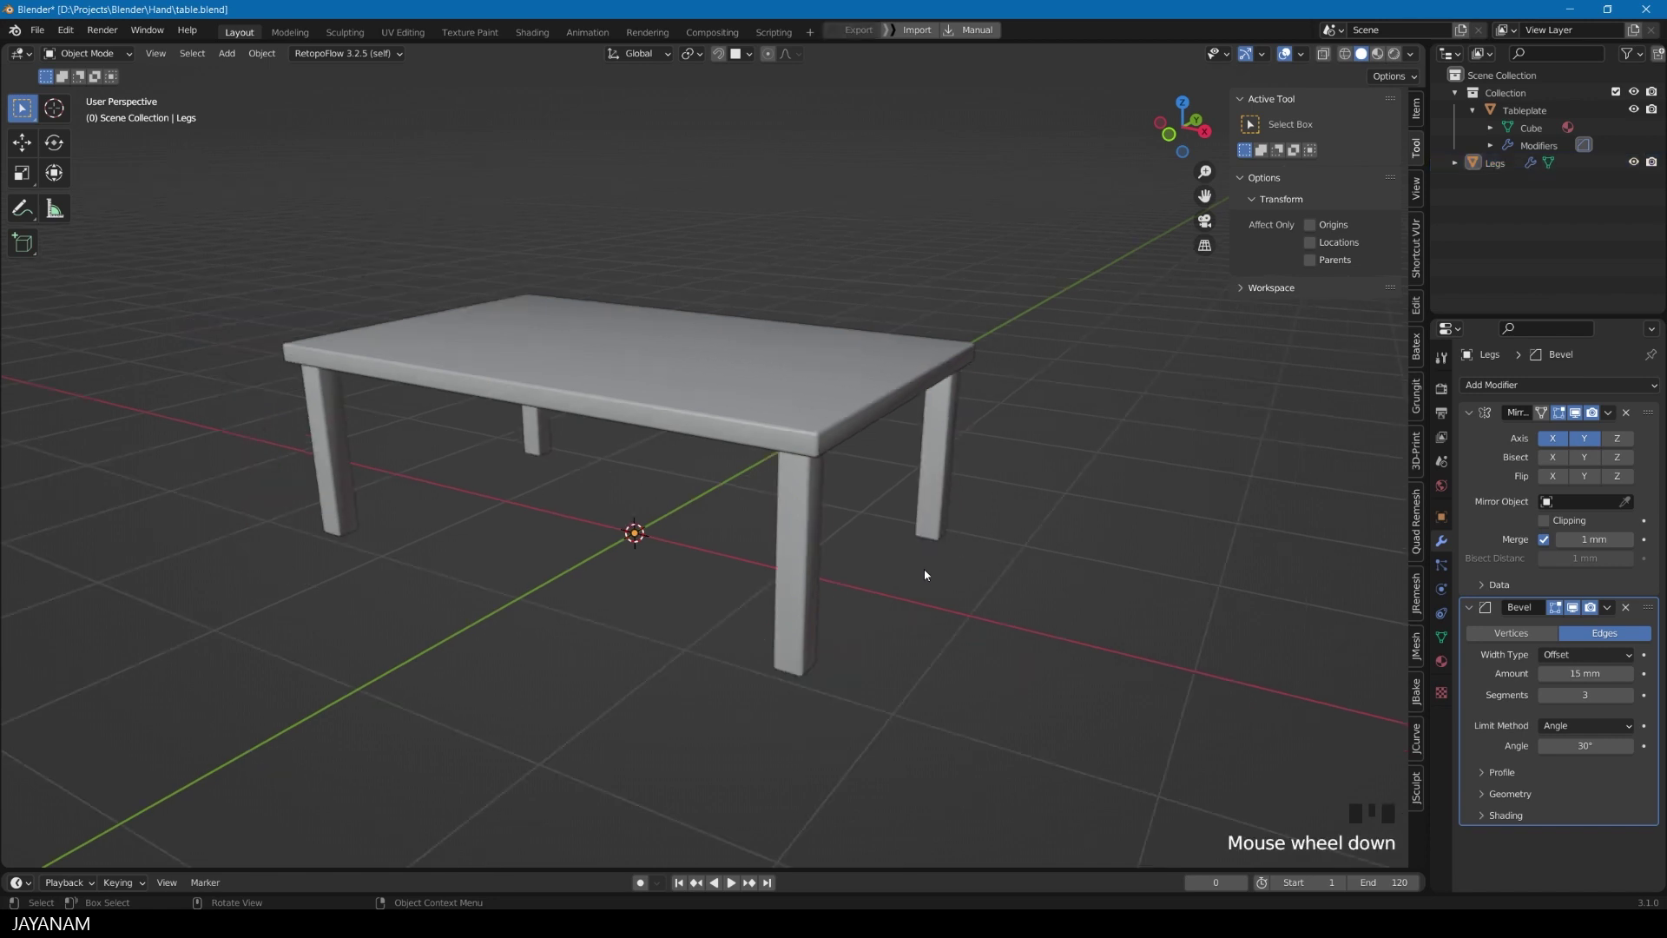
middle_click_drag(875, 573, 952, 573)
left_click(875, 570)
scroll(897, 570, "up", 4)
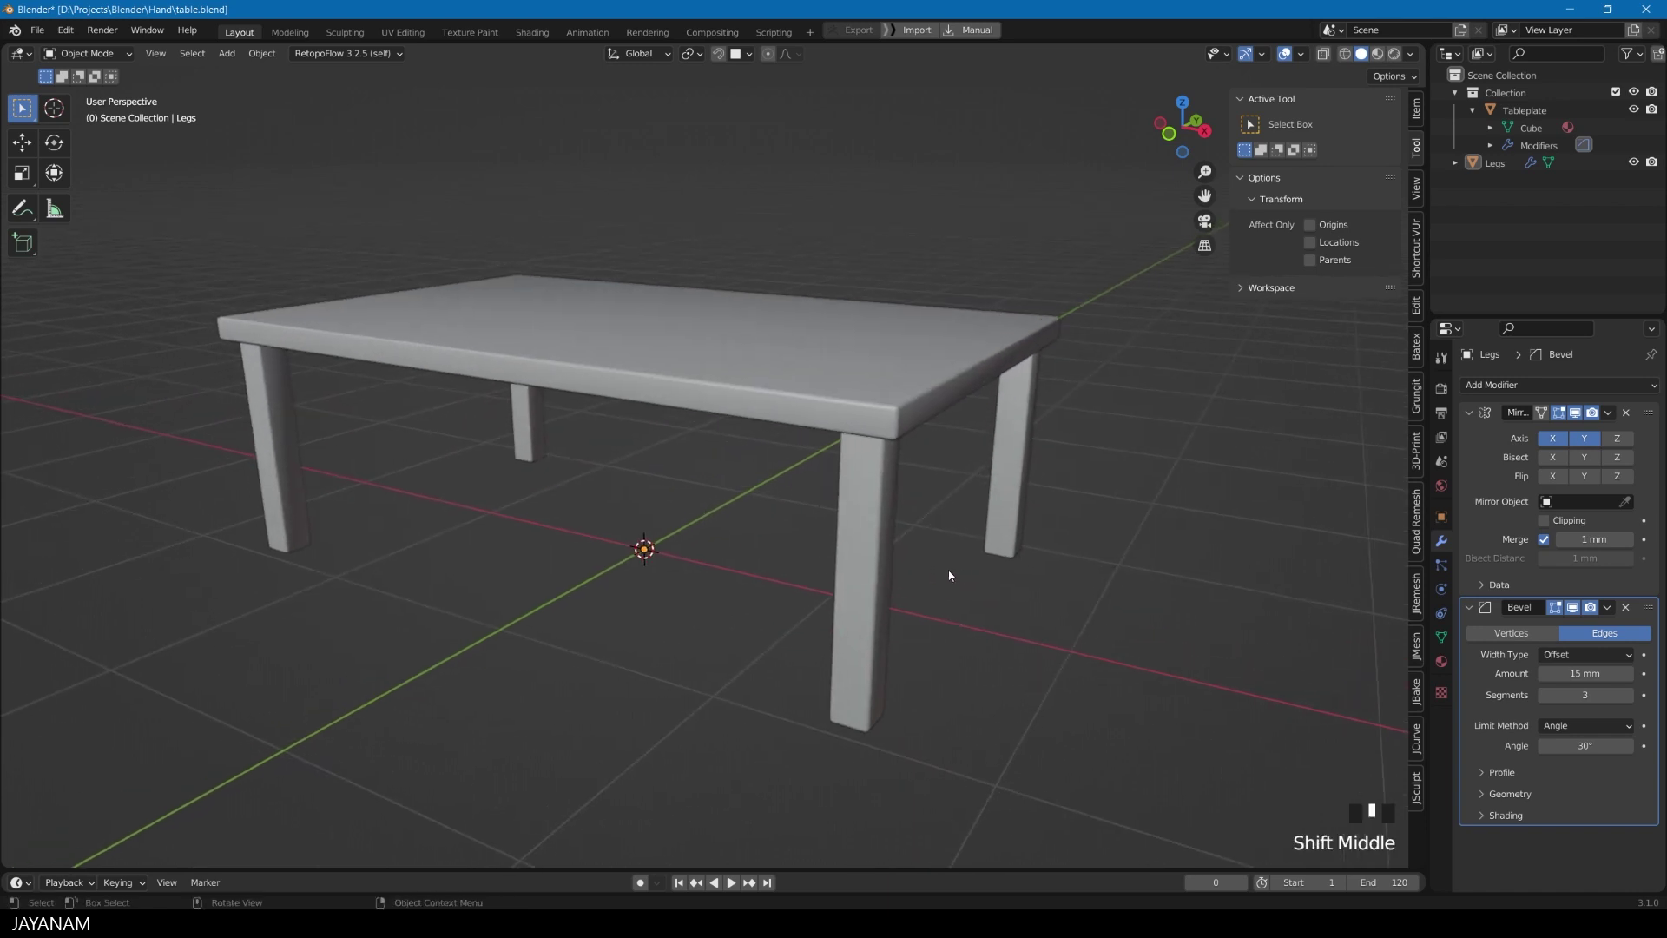